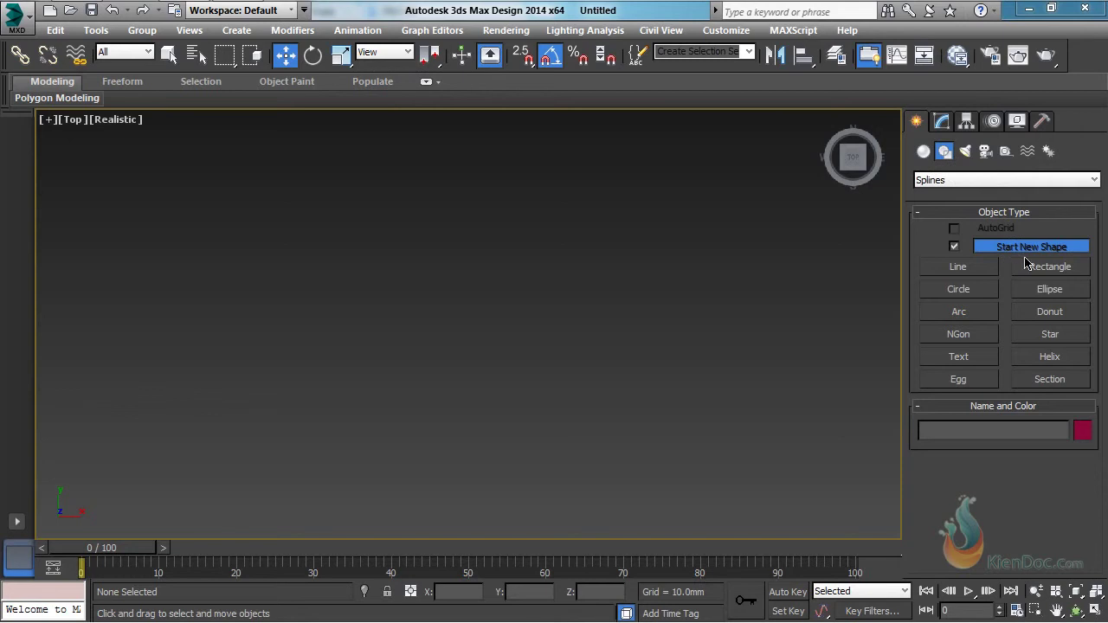
Step: Draw a rectangle in the top view and set its length and width to 400 mm
click(1046, 270)
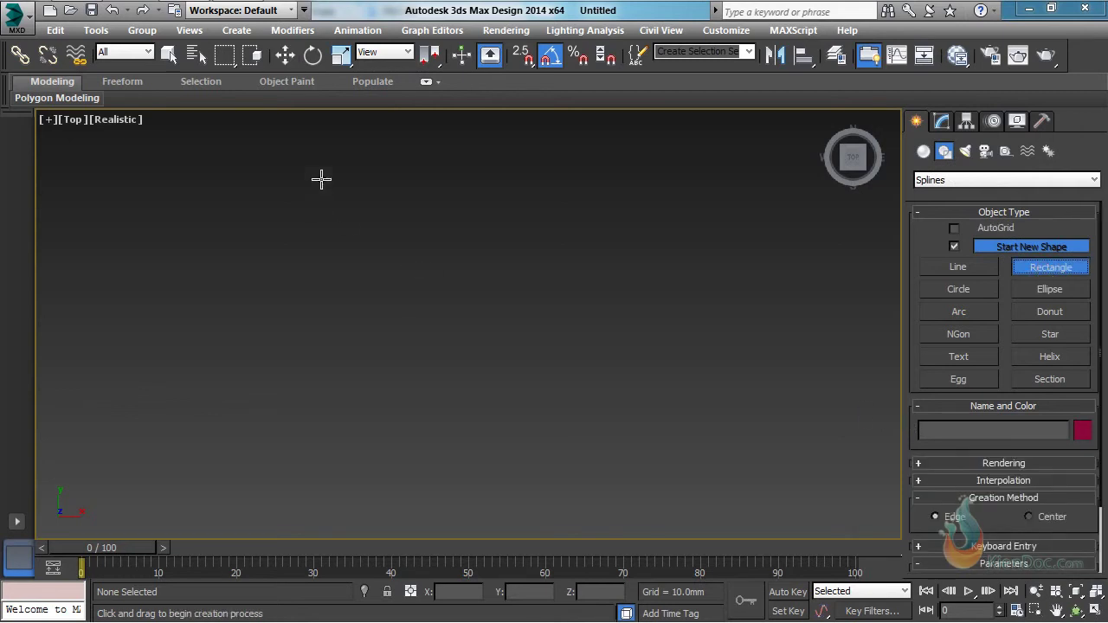
drag(321, 177, 645, 504)
click(942, 121)
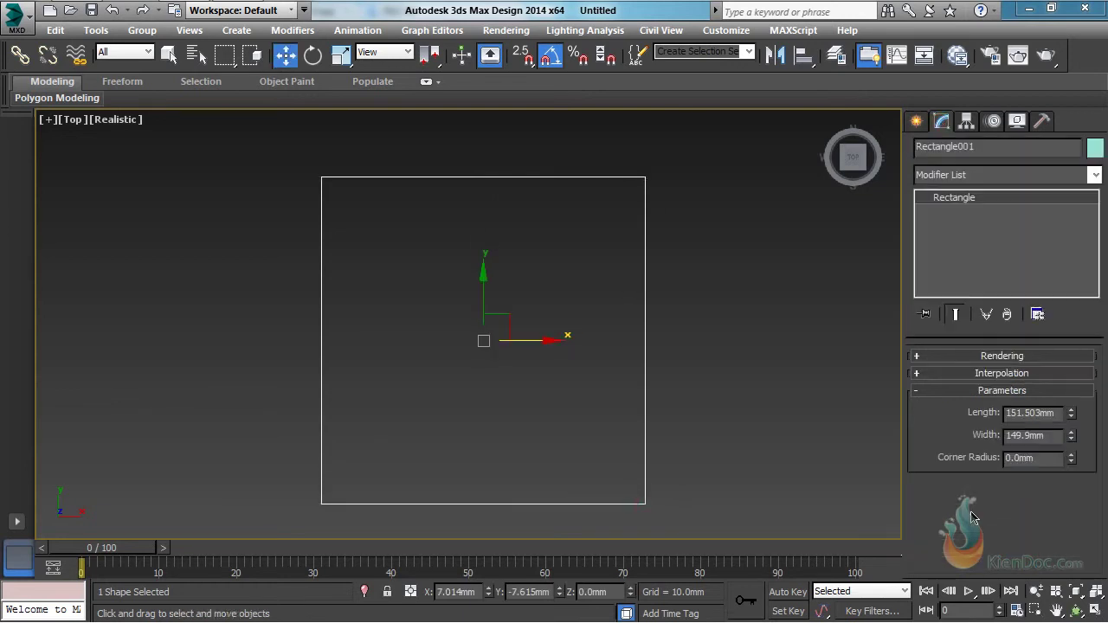
double_click(1048, 415)
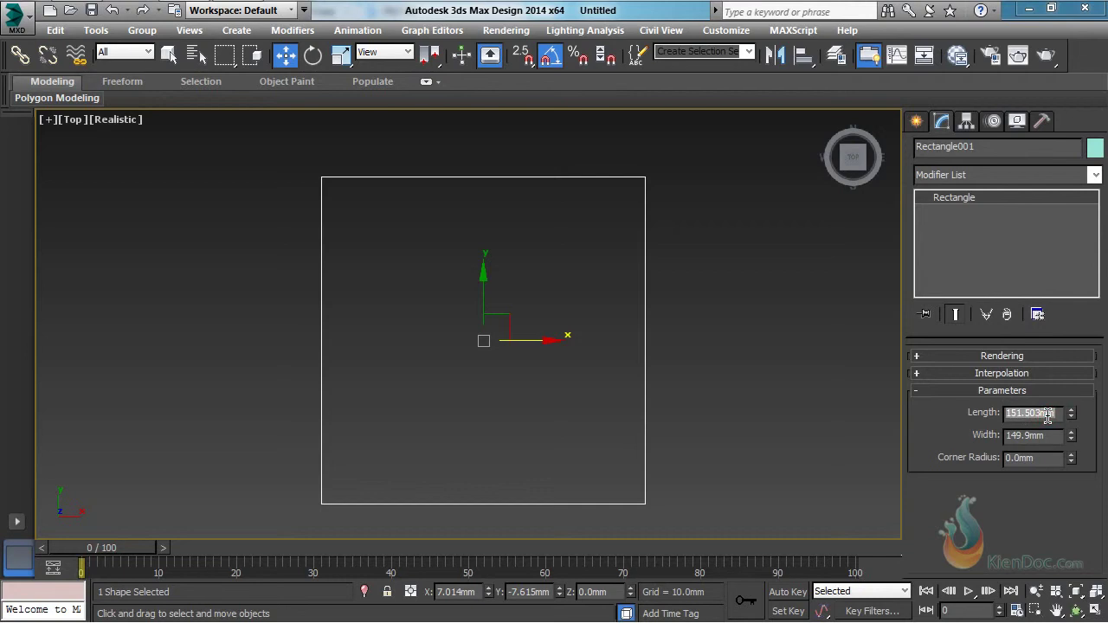
text(400)
key(Tab)
text(4)
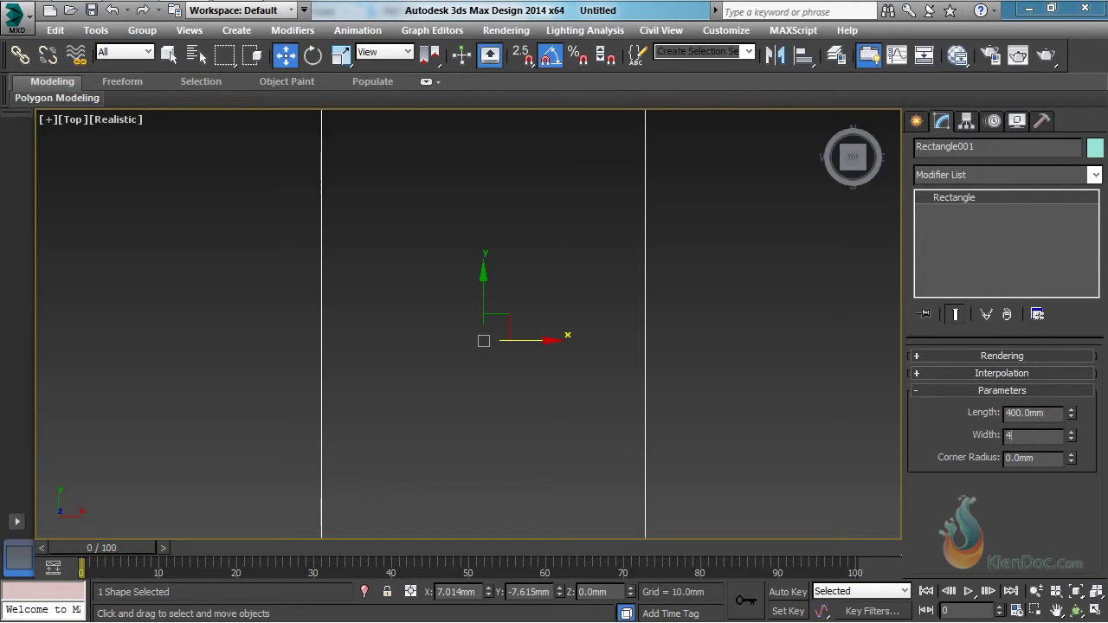
text(00)
key(Tab)
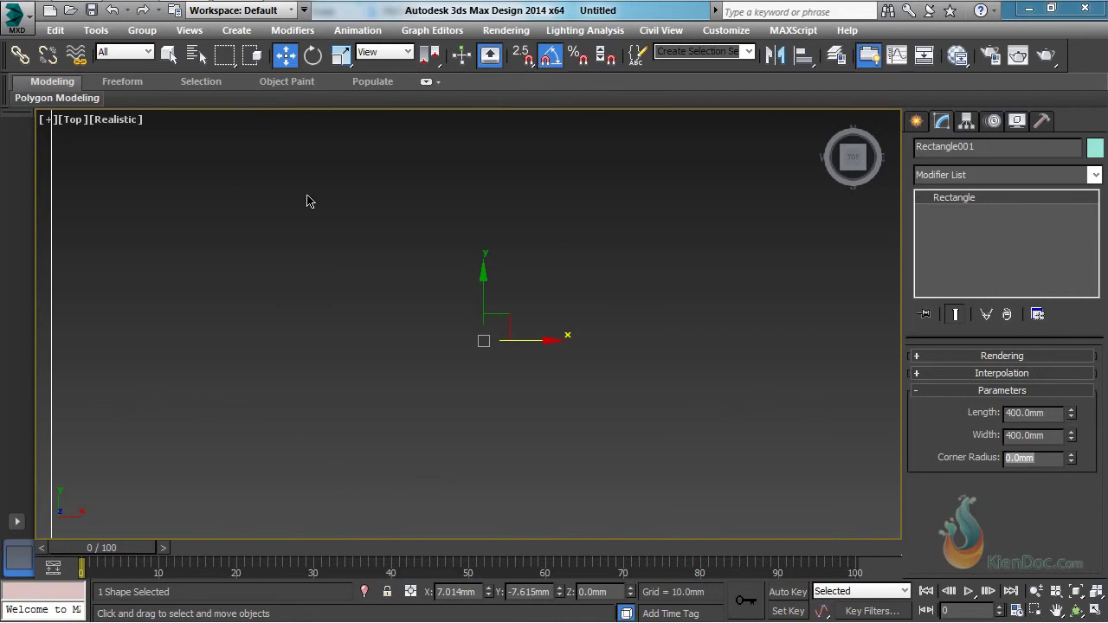
Step: Convert the square to an editable spline
scroll(526, 371, down, 5)
middle_drag(530, 351, 494, 313)
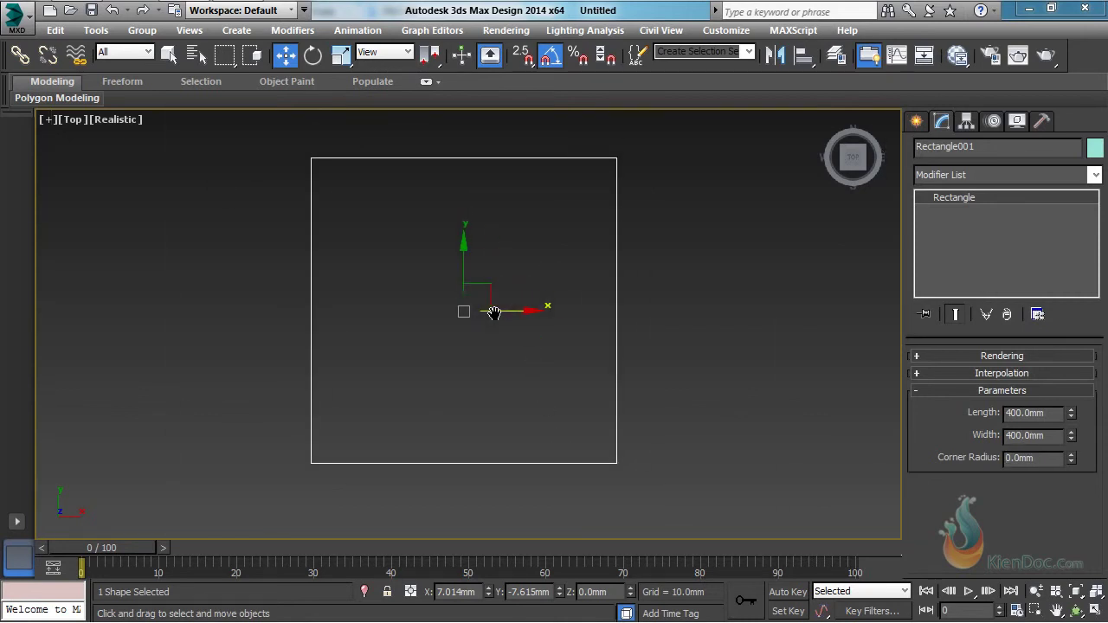
right_click(483, 298)
mouse_move(556, 466)
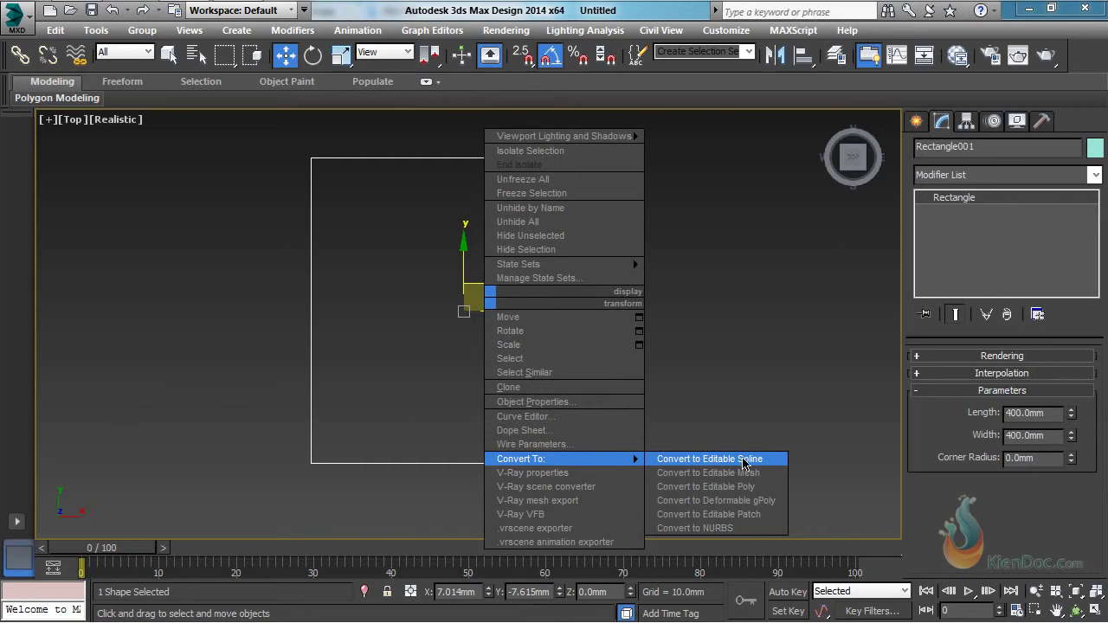
click(712, 462)
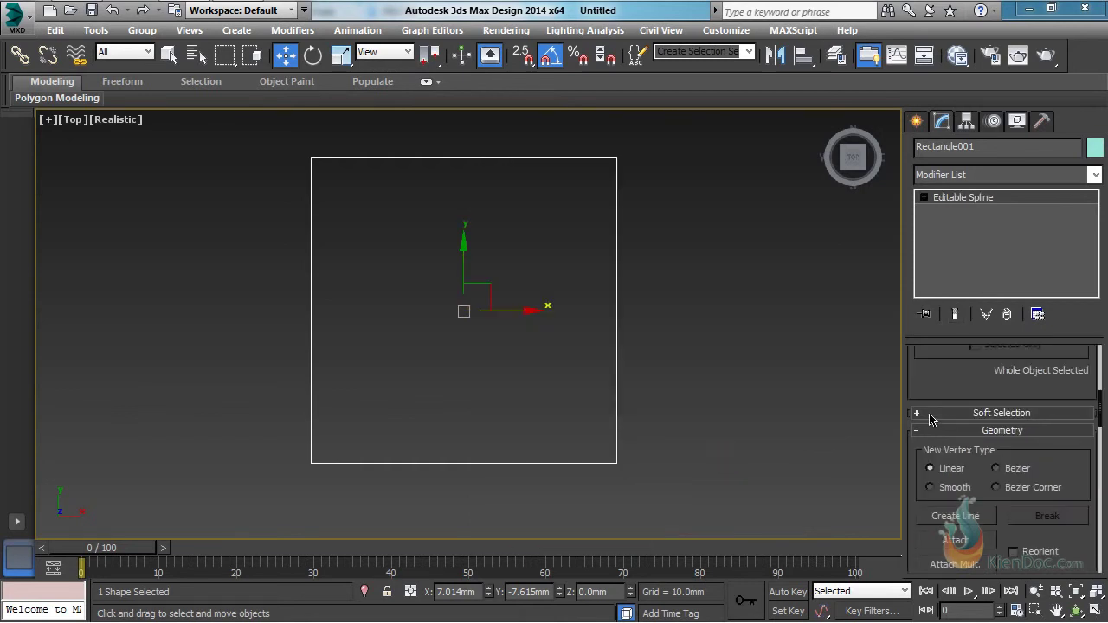
drag(930, 373, 935, 563)
drag(918, 374, 923, 472)
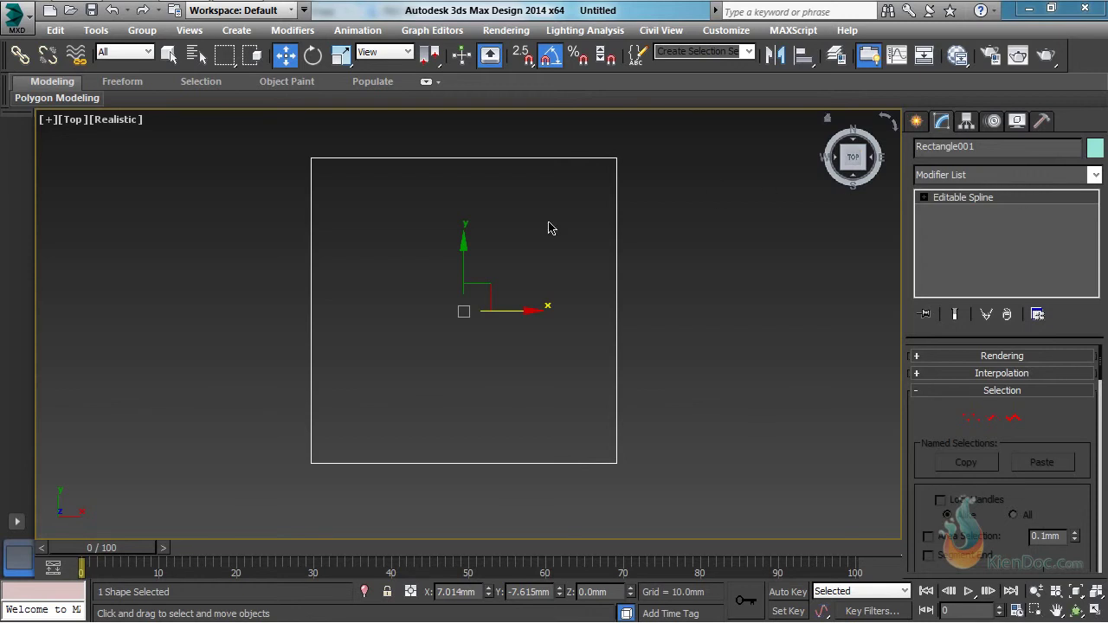
Step: Apply an Extrude modifier to the square spline with an amount of 400 mm
click(990, 176)
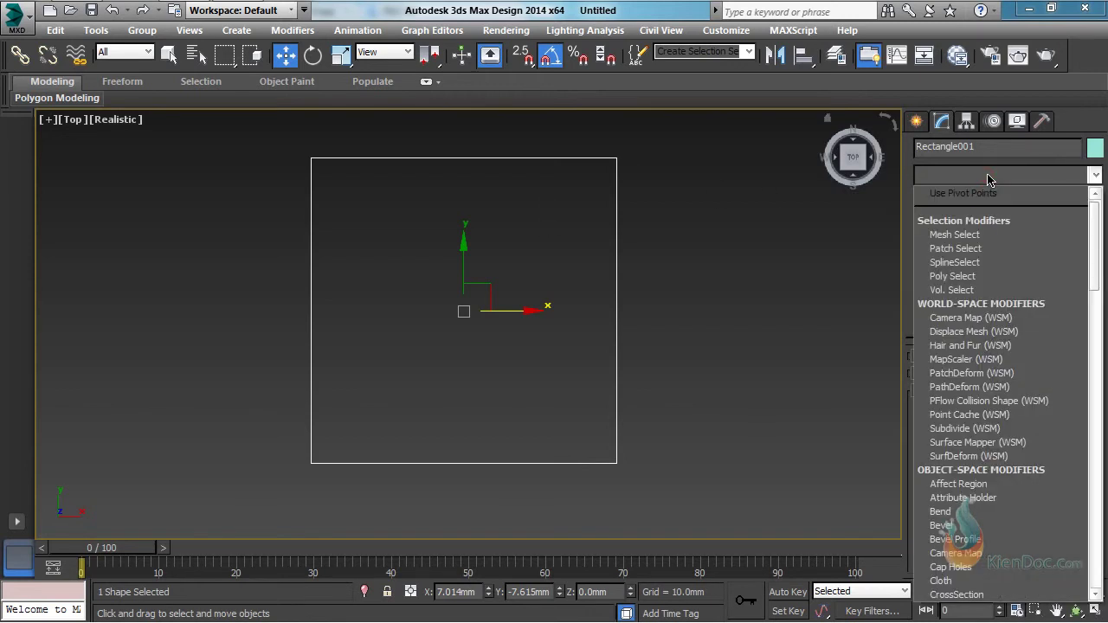
key(e)
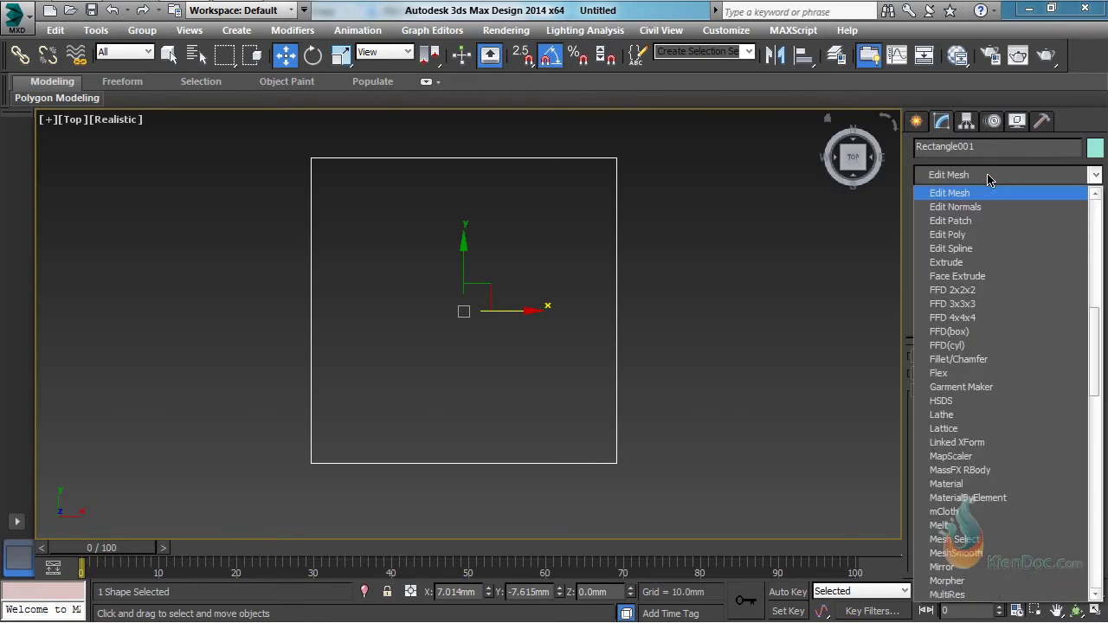
click(966, 263)
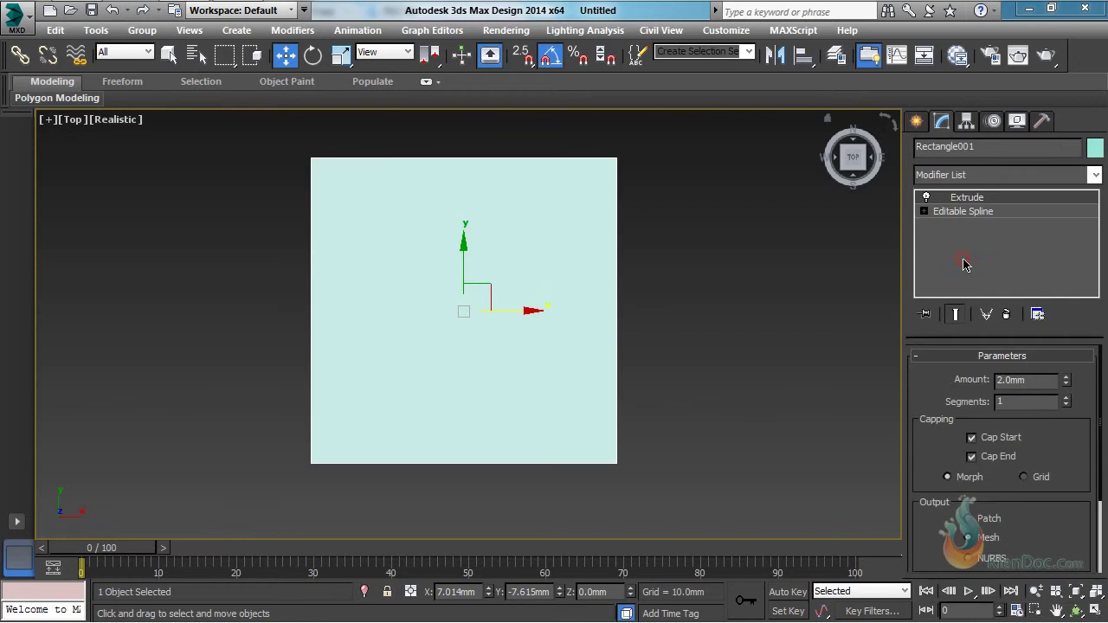
double_click(1029, 381)
text(400)
key(Return)
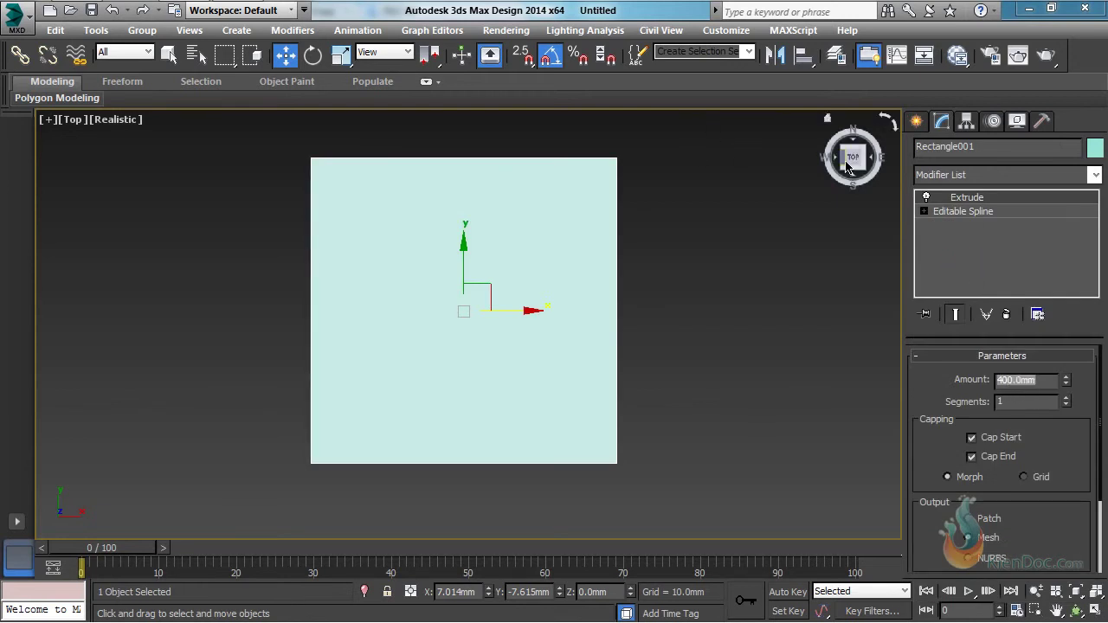
drag(850, 163, 857, 121)
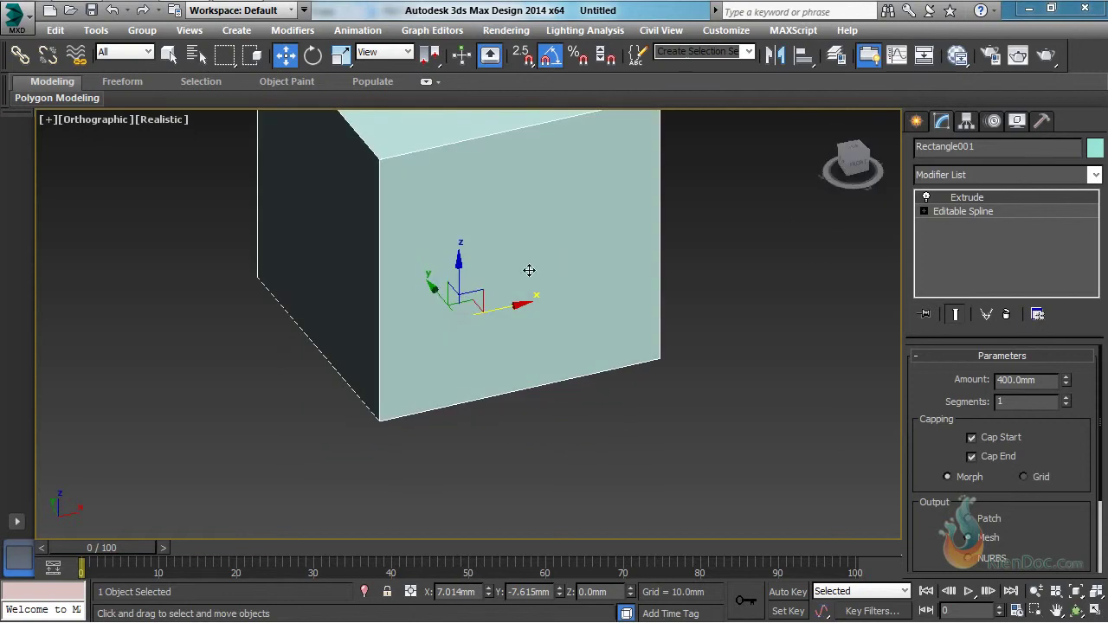
scroll(524, 260, down, 4)
scroll(485, 352, up, 3)
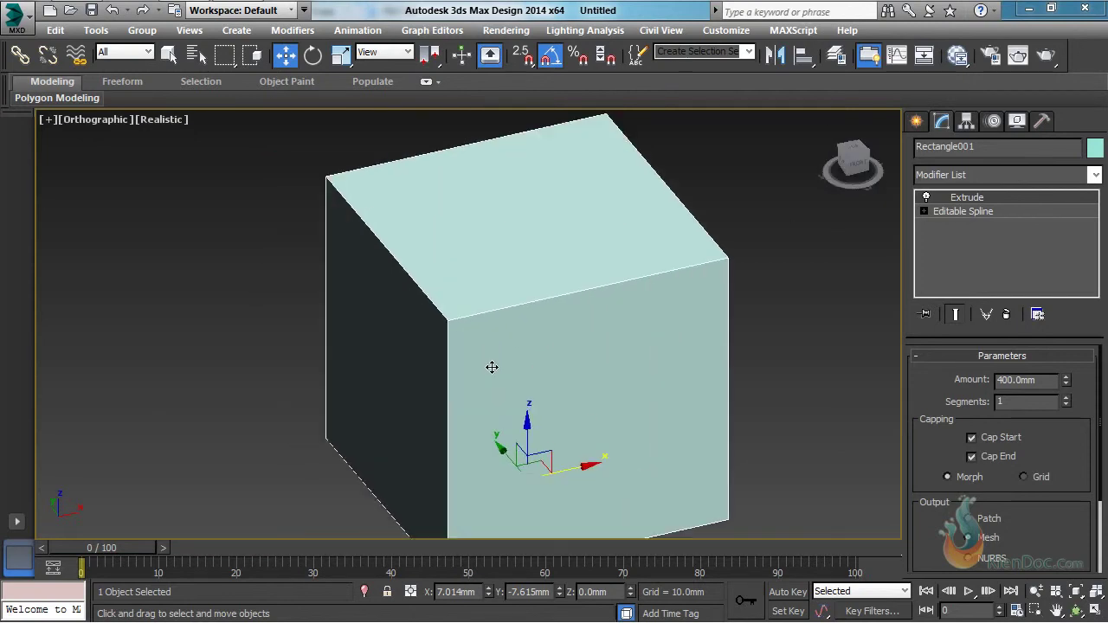
scroll(458, 329, down, 2)
scroll(455, 307, up, 2)
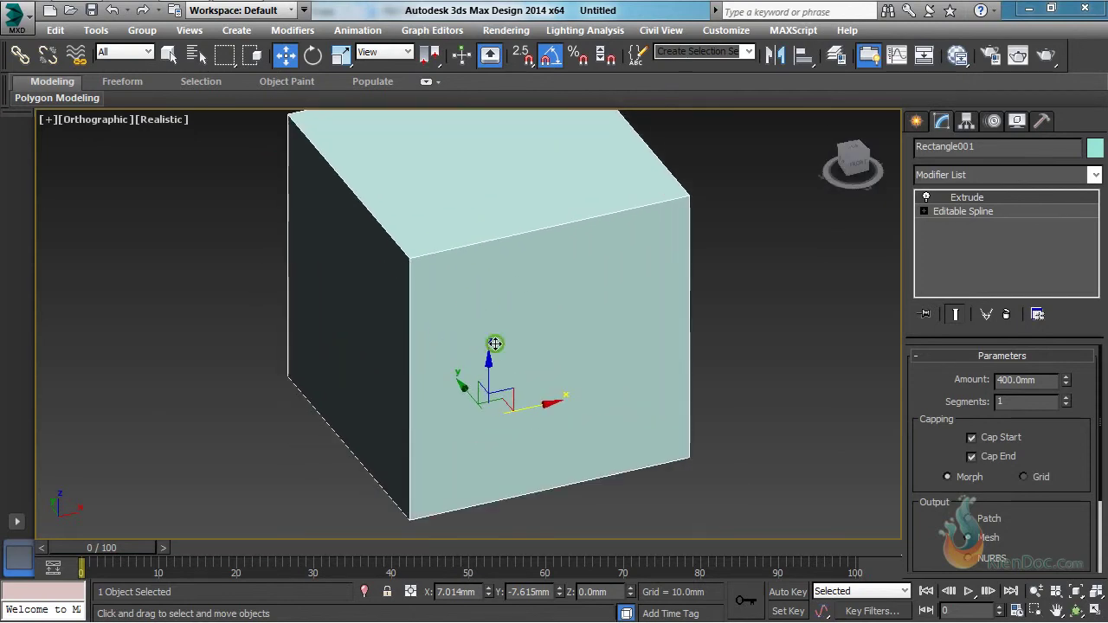
mouse_move(495, 343)
middle_down()
mouse_move(494, 324)
mouse_move(507, 356)
middle_up()
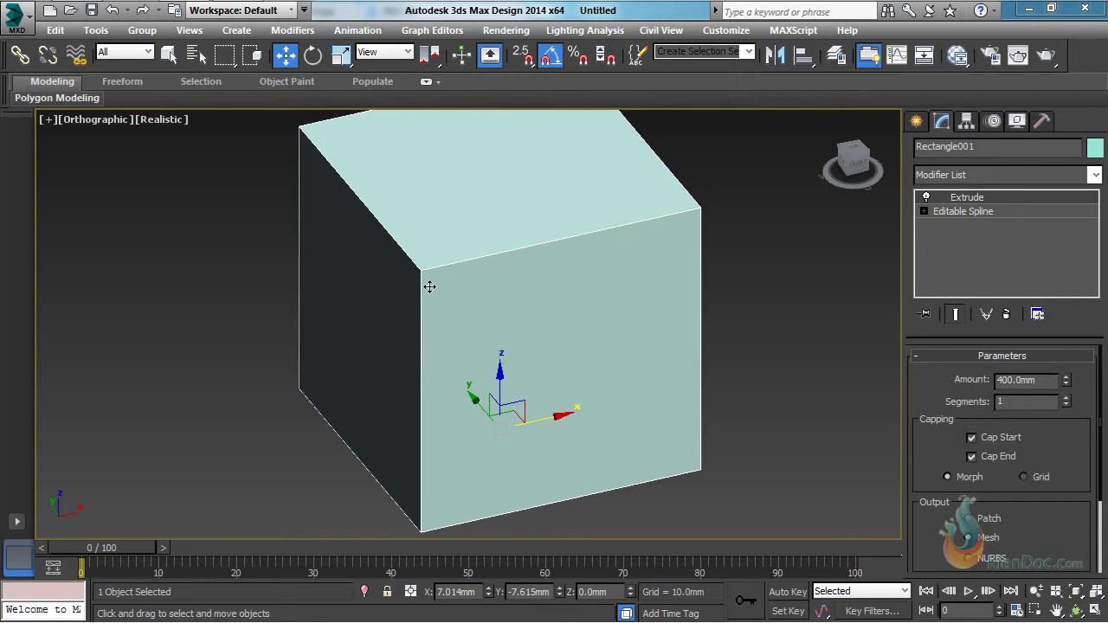
Step: Select all four corner vertices of the base spline beneath the Extrude modifier and round them slightly with Fillet
click(972, 215)
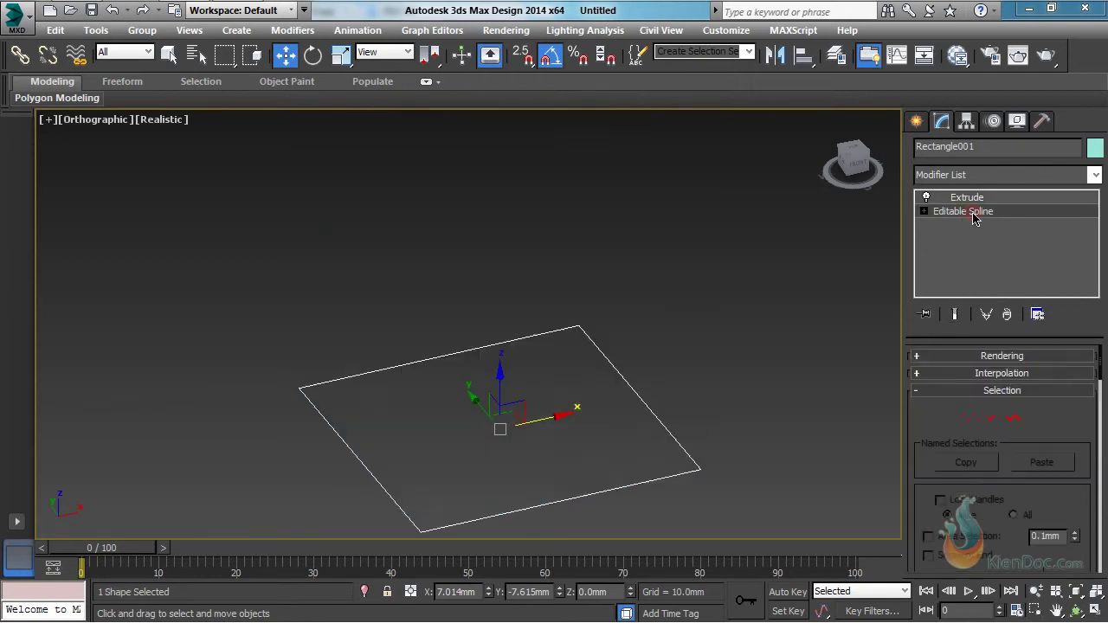
click(972, 421)
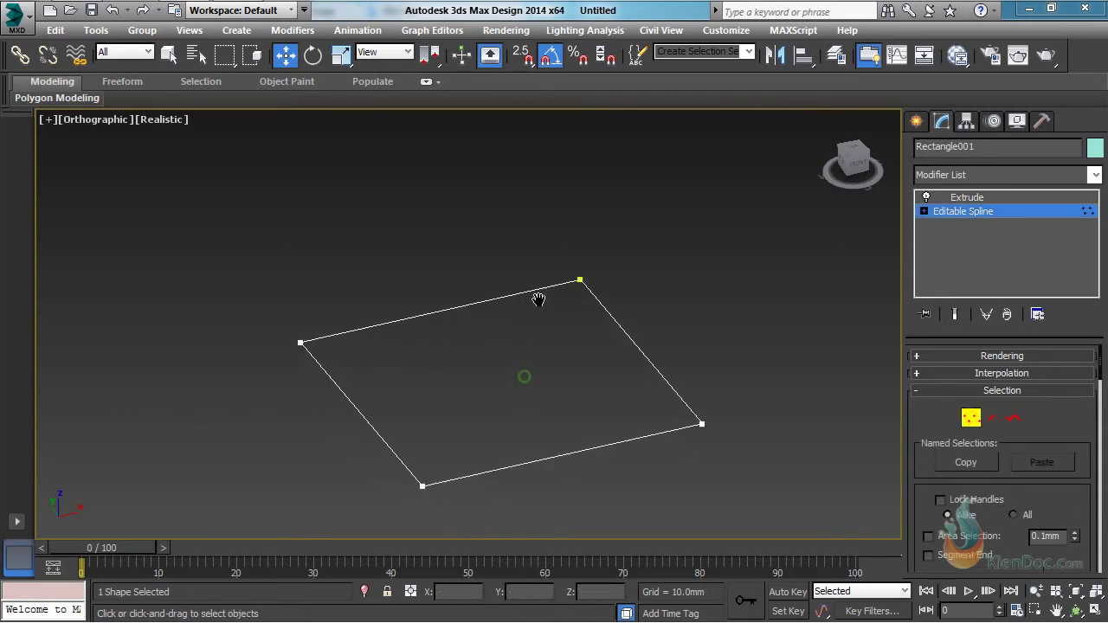
drag(752, 225, 220, 506)
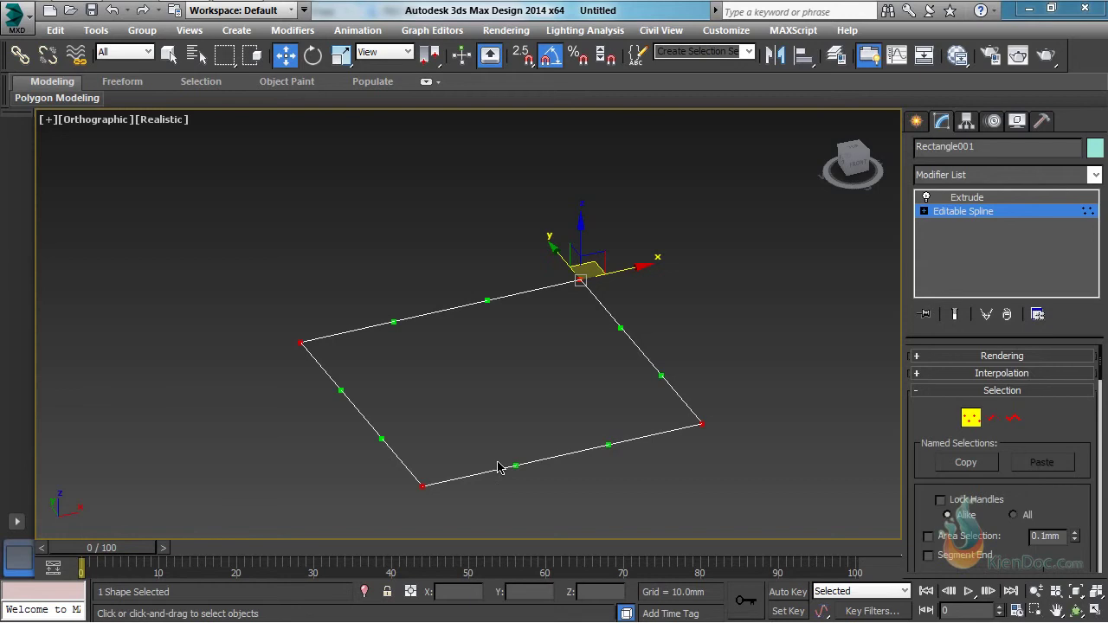
key(t)
key(z)
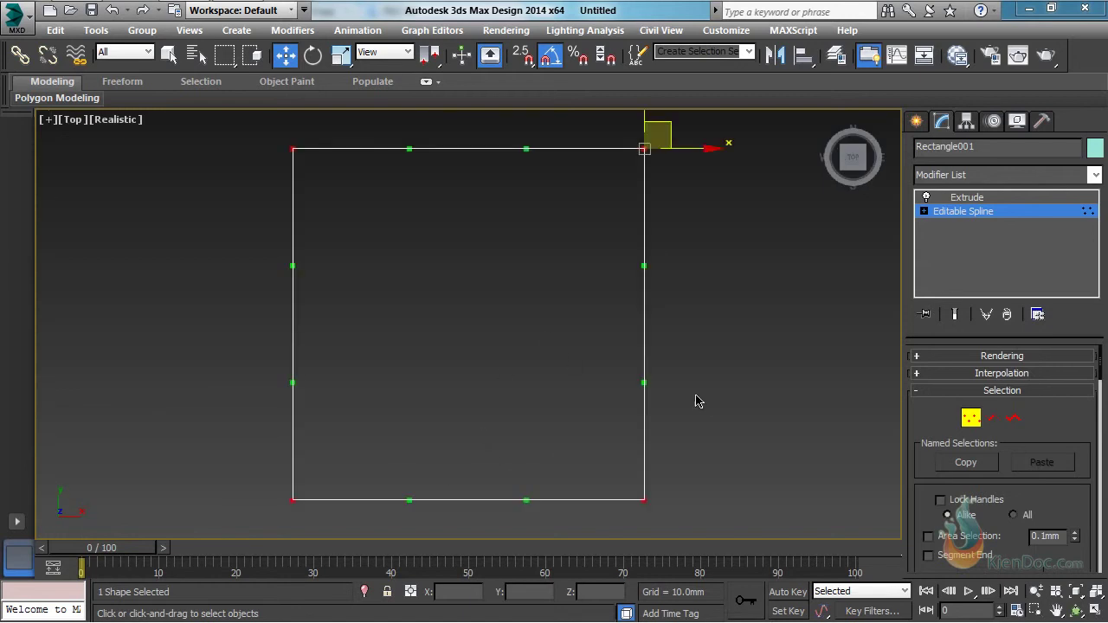
scroll(918, 484, down, 5)
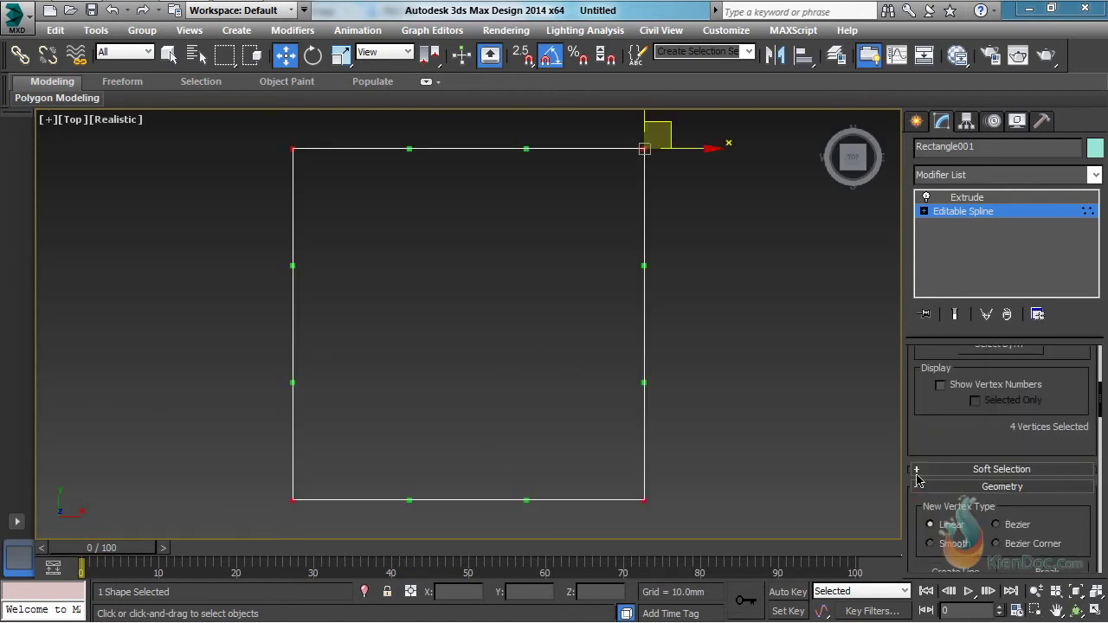
scroll(944, 467, down, 5)
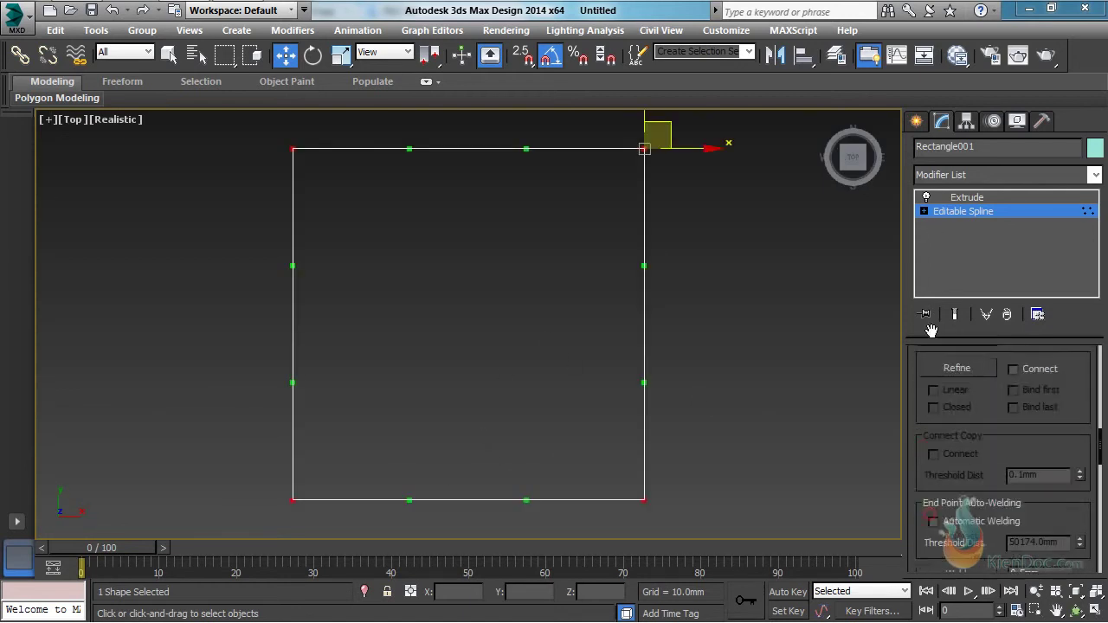
drag(912, 496, 911, 404)
click(957, 443)
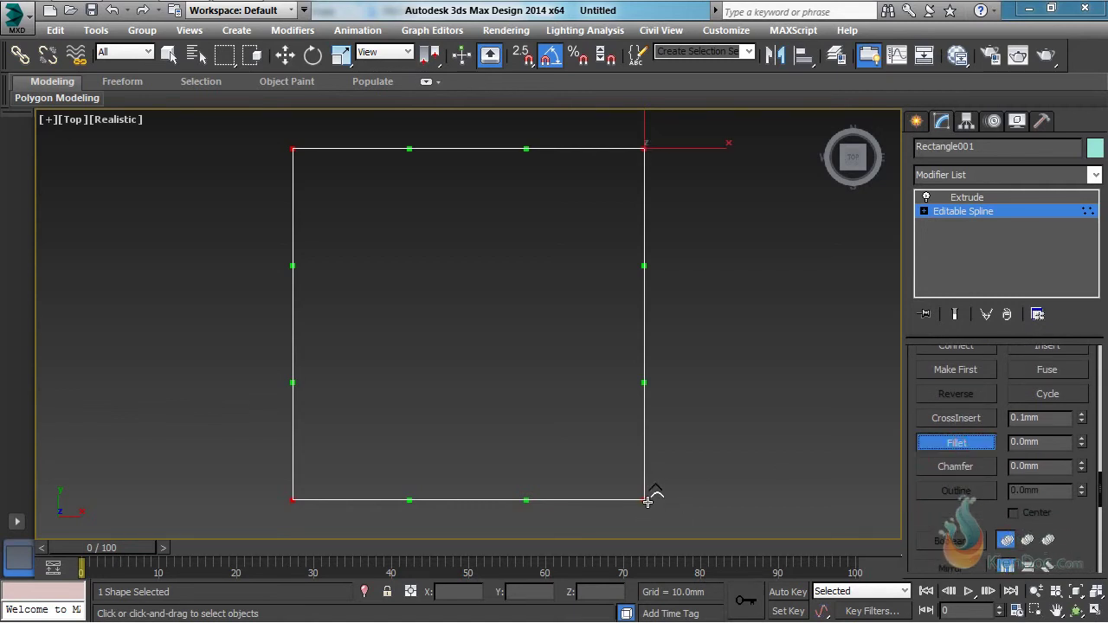
drag(646, 501, 650, 490)
key(ctrl+z)
drag(1084, 443, 1079, 424)
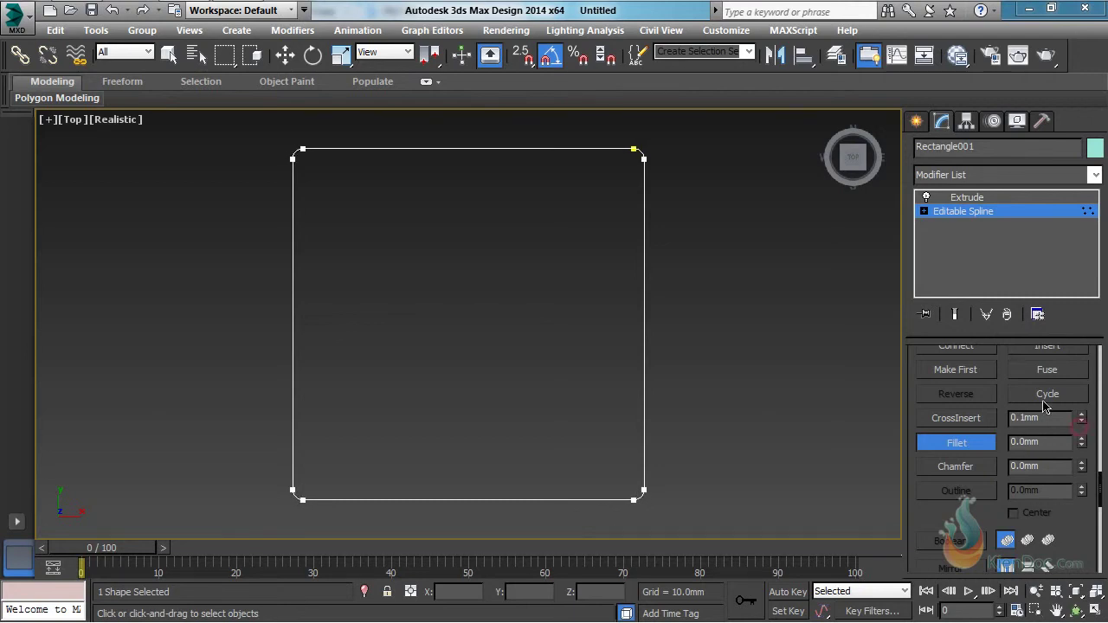
Step: Return to the Extrude modifier and set its amount to 300 mm
click(1000, 198)
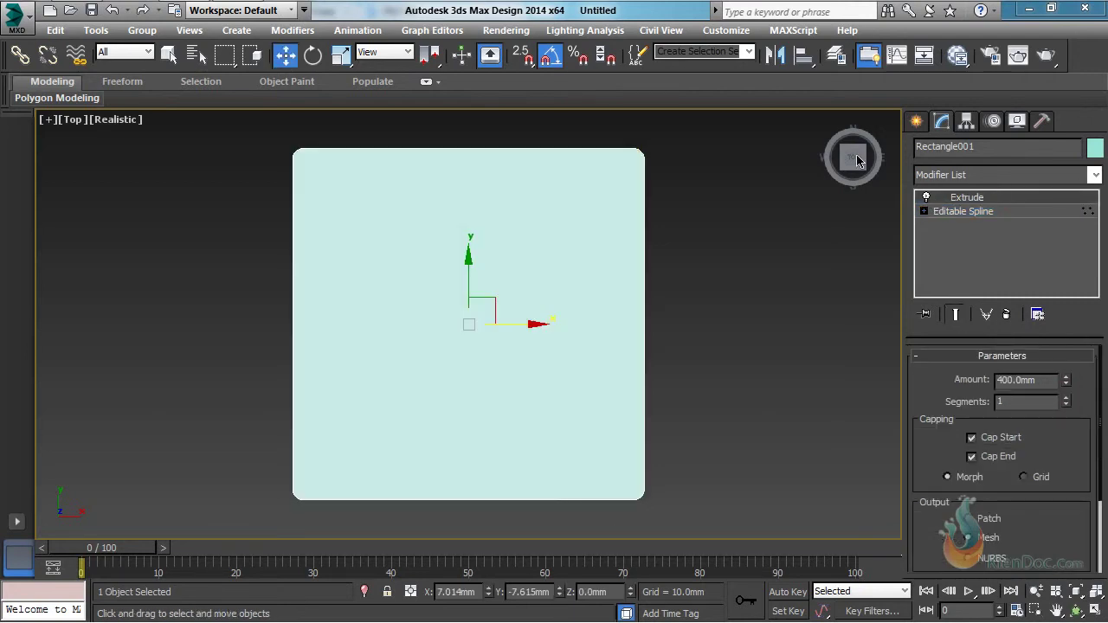
drag(857, 161, 888, 116)
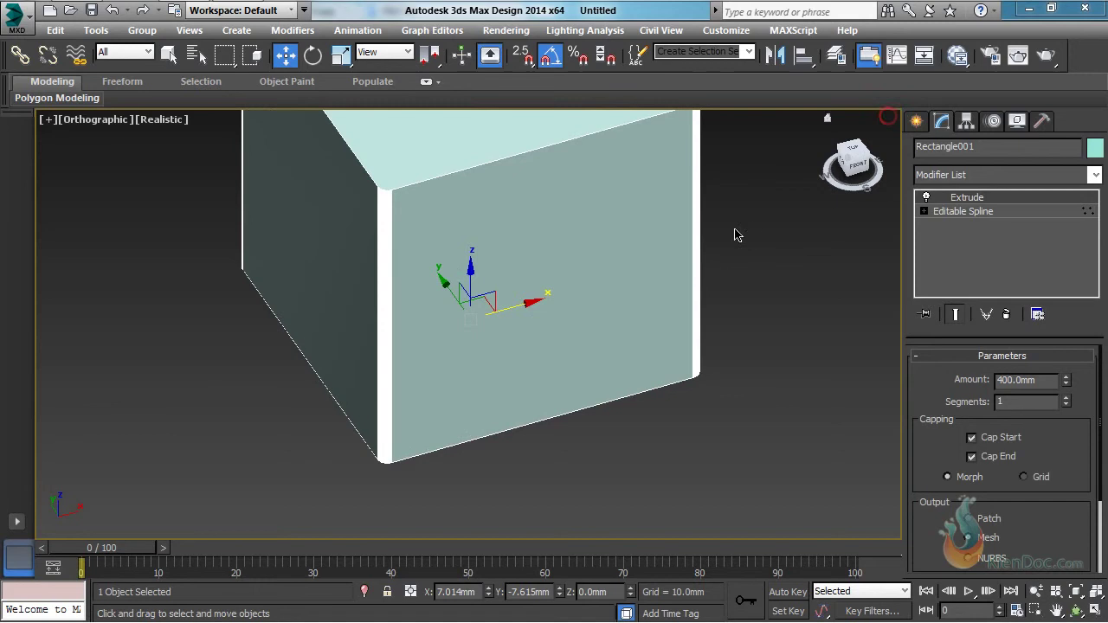
middle_drag(435, 228, 458, 297)
scroll(476, 314, down, 2)
middle_drag(512, 258, 532, 337)
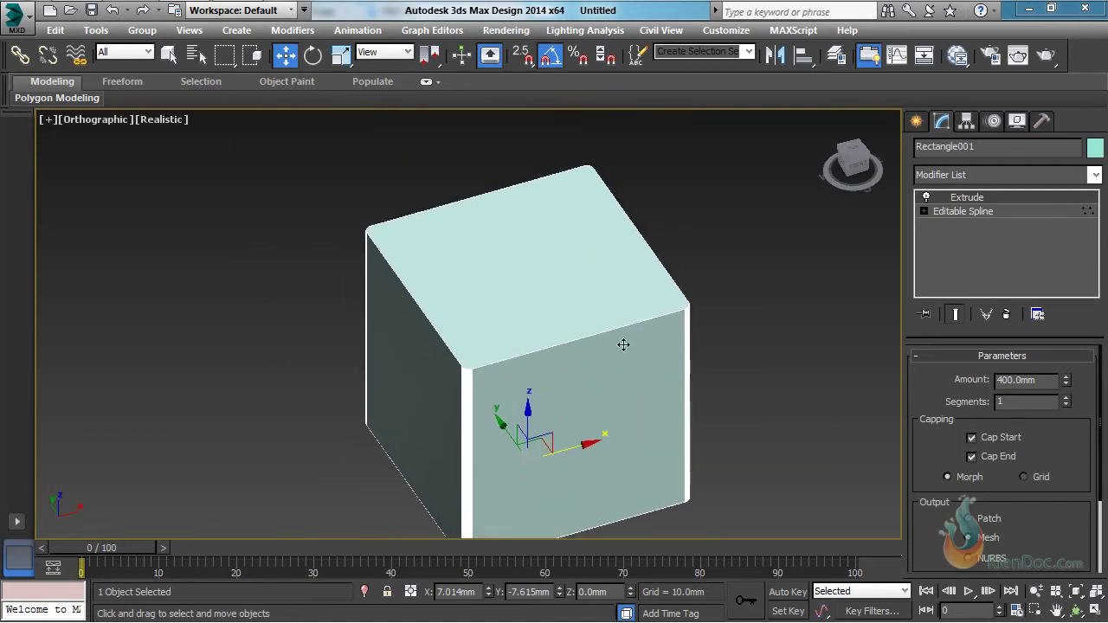
mouse_move(844, 165)
mouse_down()
mouse_move(852, 143)
mouse_move(869, 142)
mouse_move(852, 154)
mouse_up()
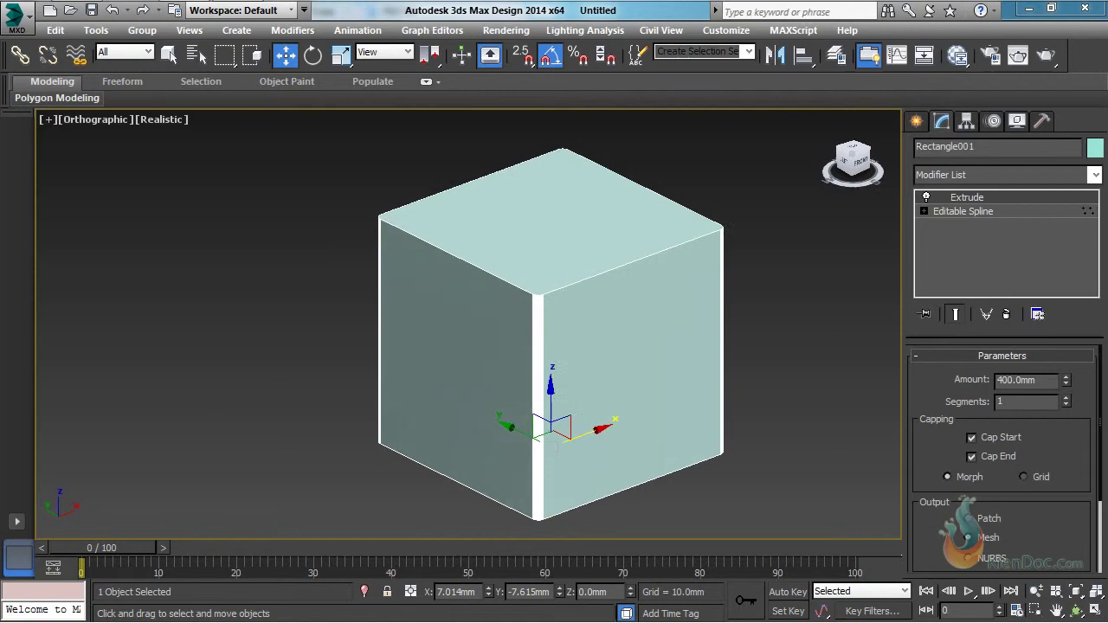
double_click(1038, 381)
text(3)
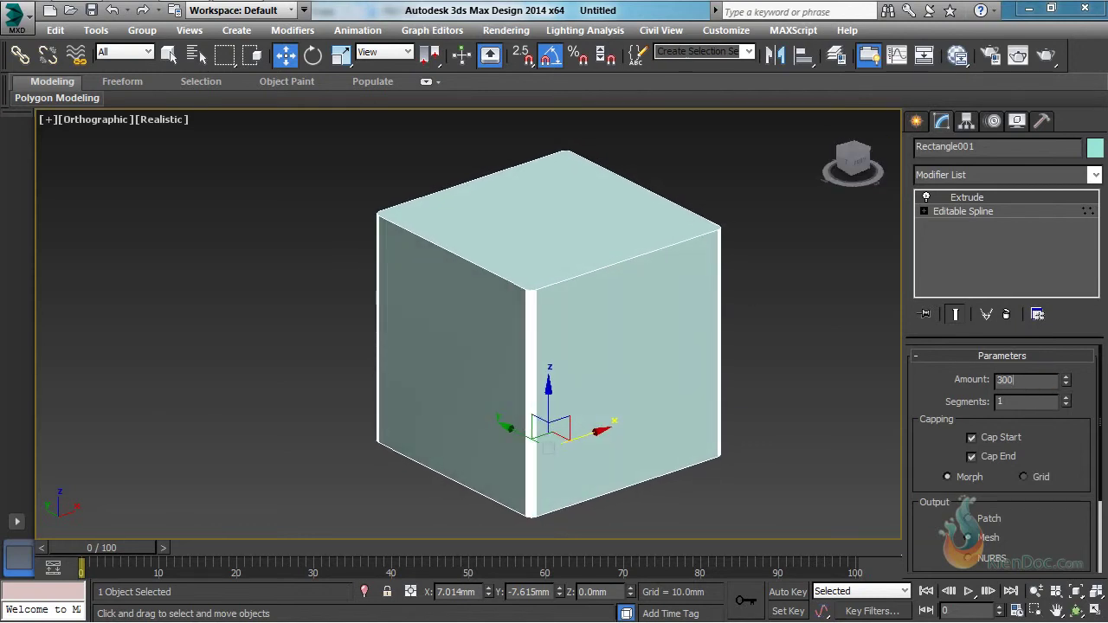
text(00)
key(Return)
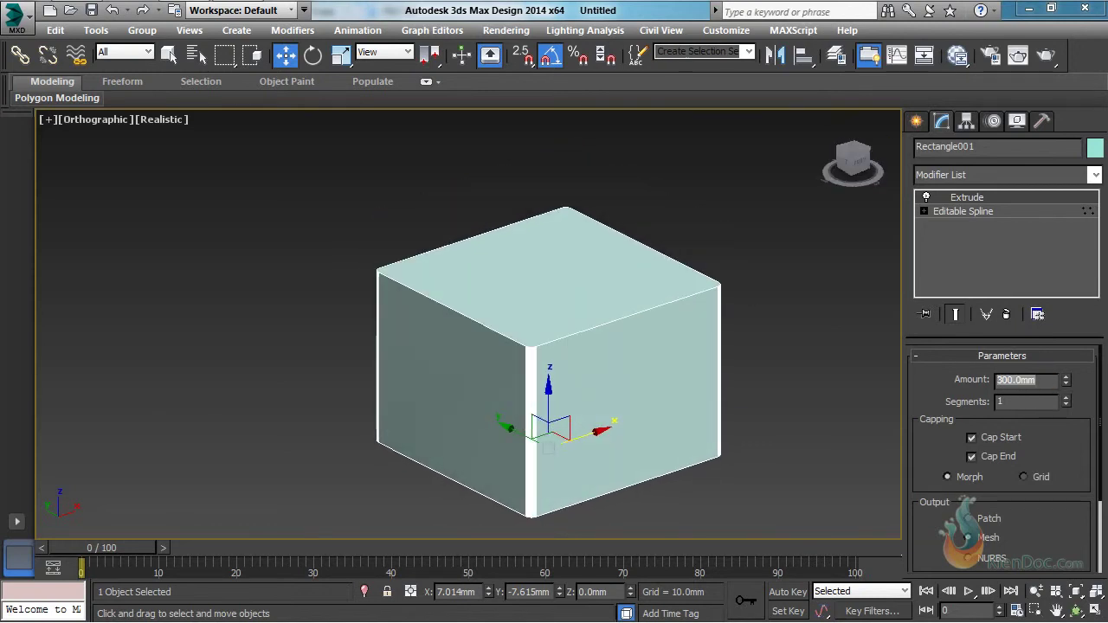
Step: Clone the extruded box in place as an independent copy and remove the Extrude modifier from the copy
click(868, 149)
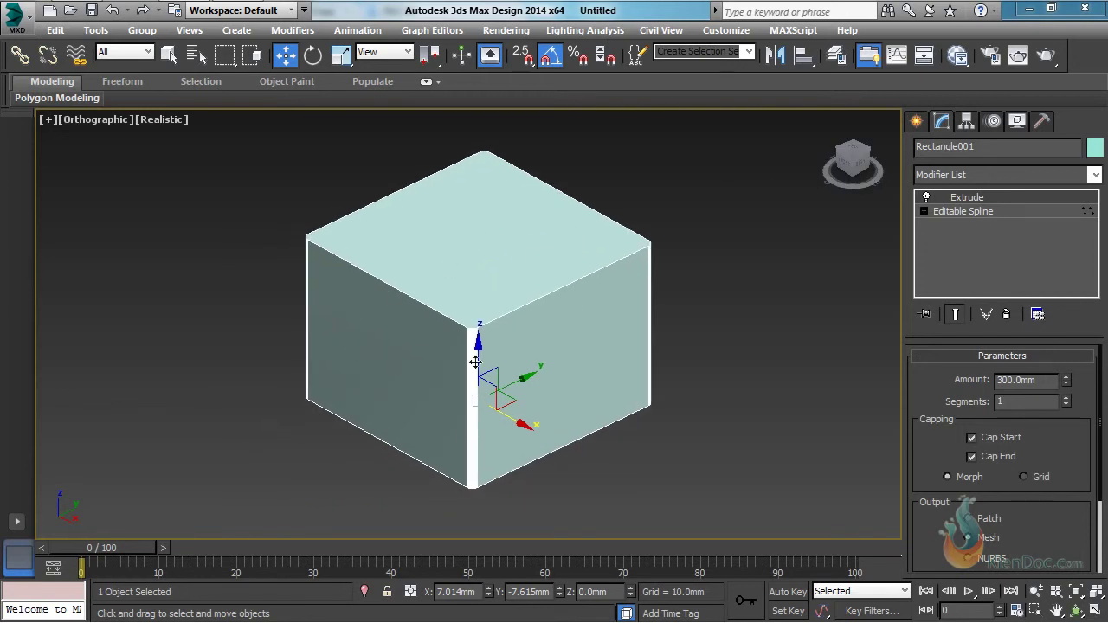
middle_drag(530, 365, 561, 337)
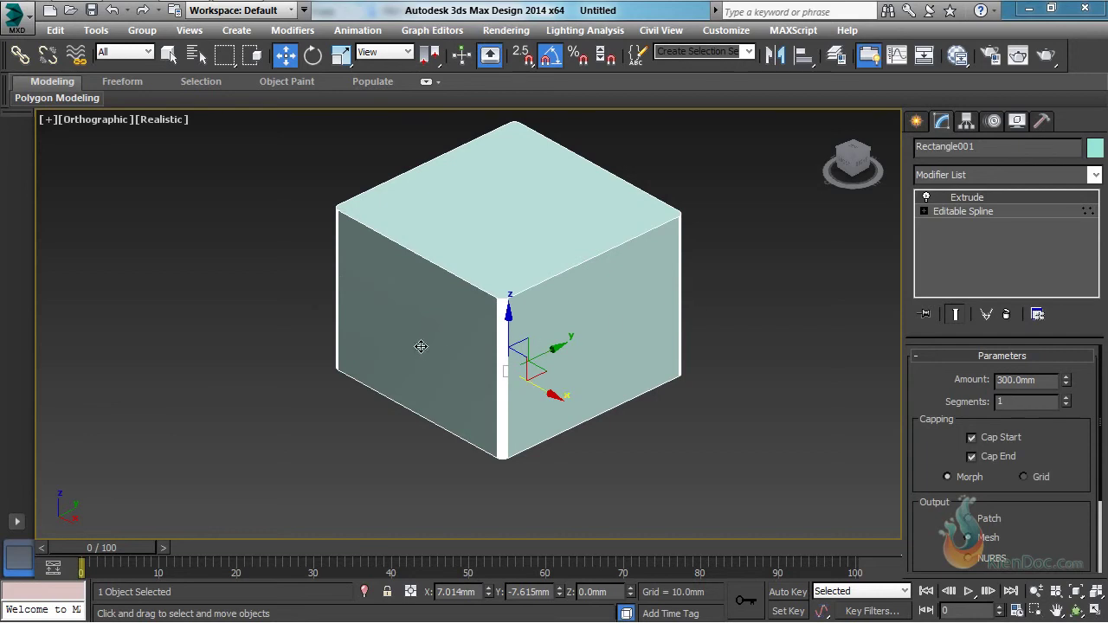
middle_drag(641, 294, 631, 309)
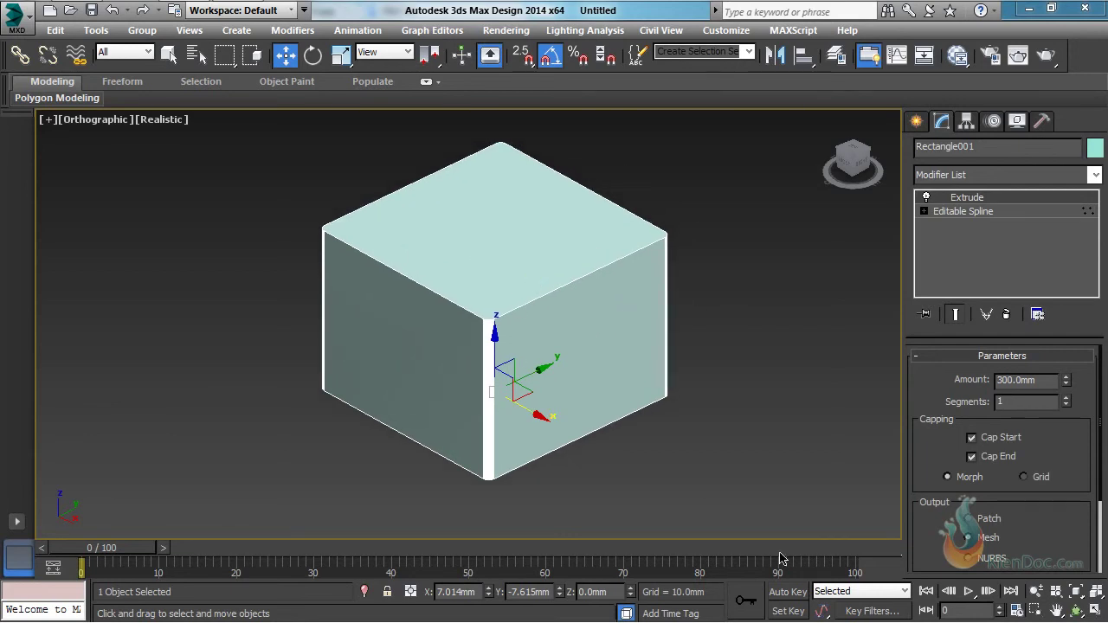
key(ctrl+v)
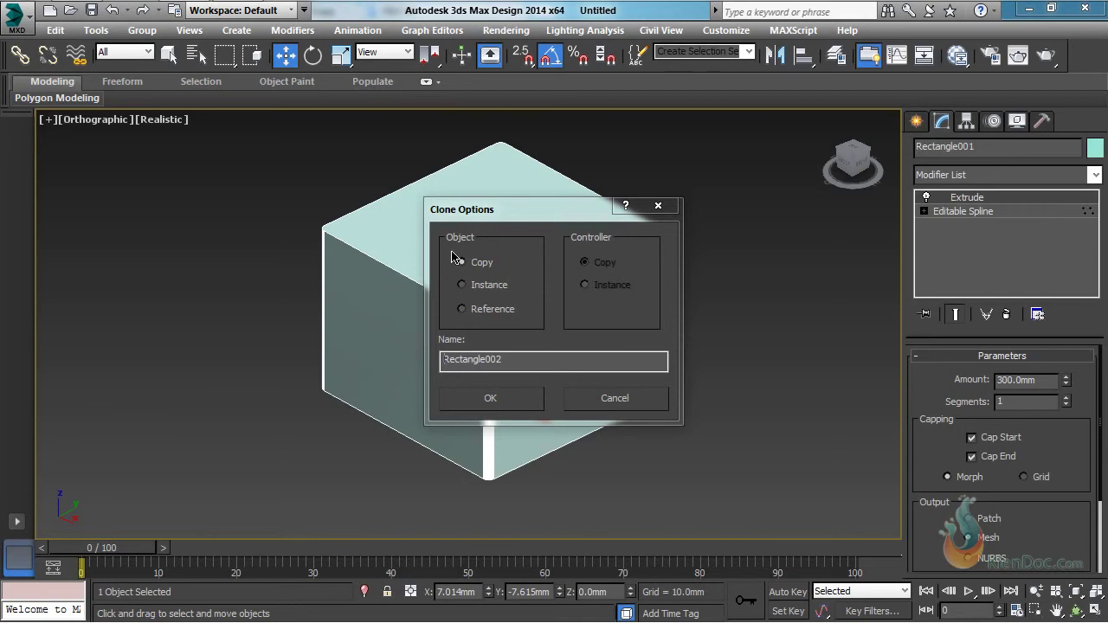
click(499, 396)
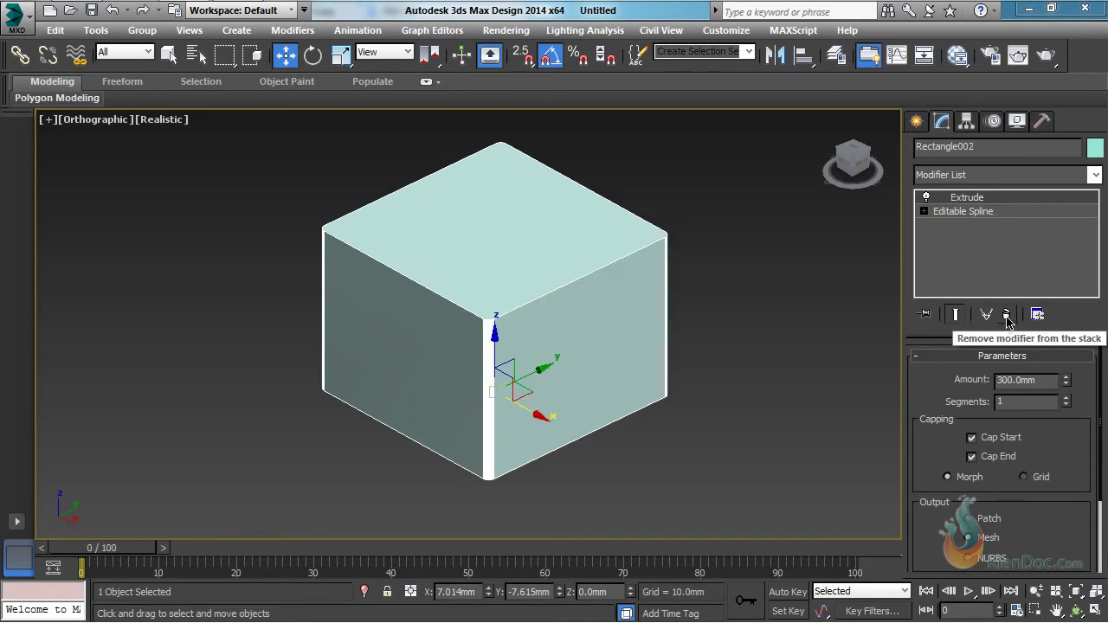
click(995, 199)
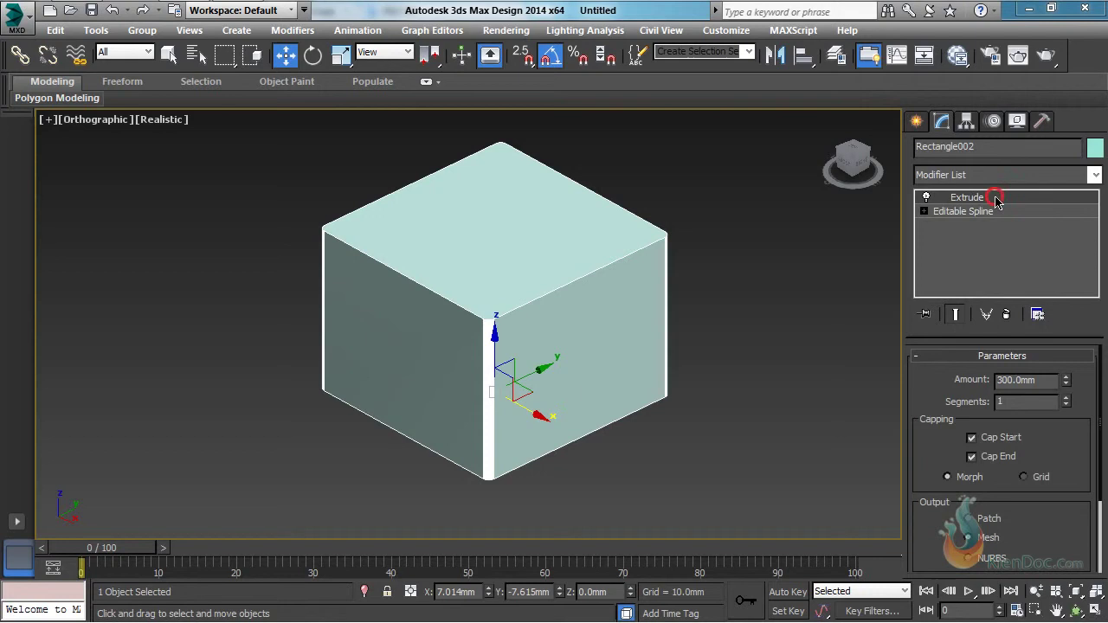
click(1006, 315)
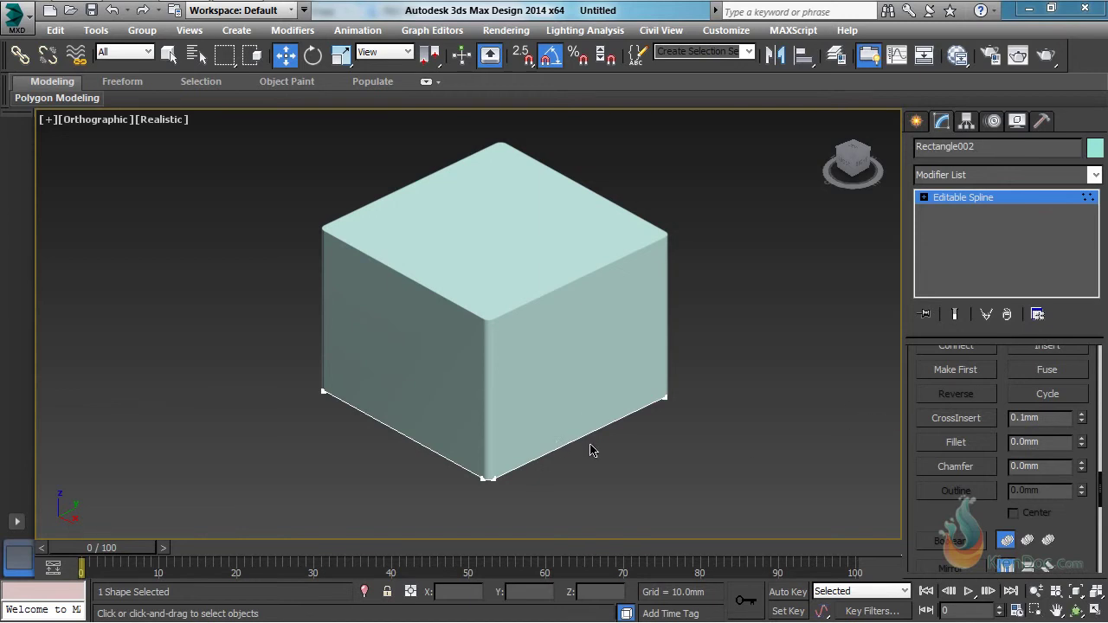
Step: Enable the copied spline in the renderer and viewport, and give it a rectangular cross-section
scroll(910, 367, up, 10)
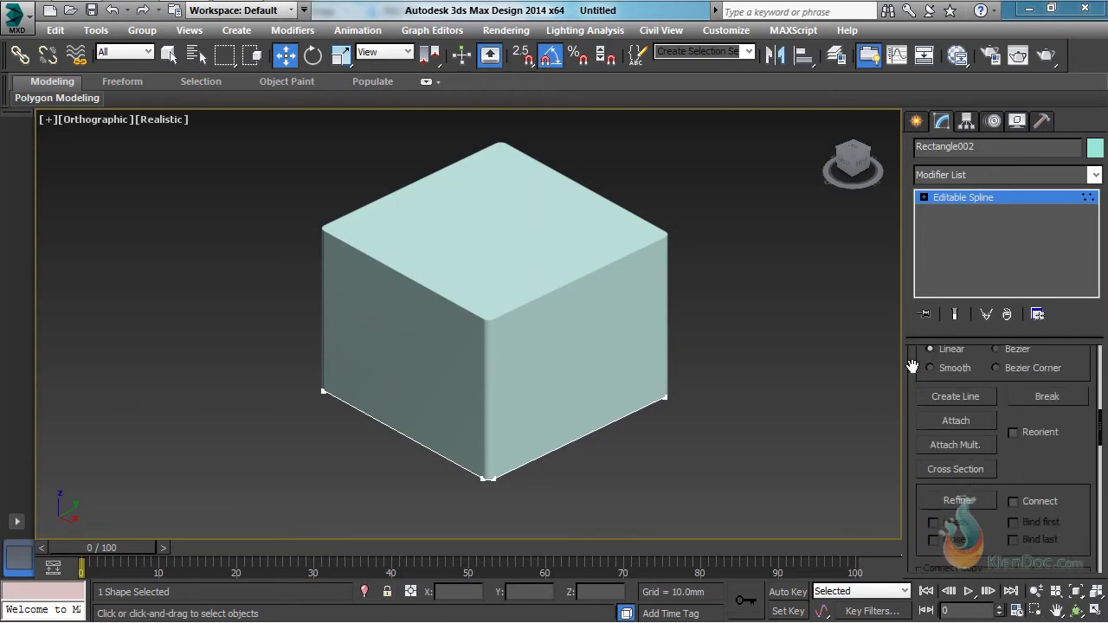
scroll(918, 381, up, 3)
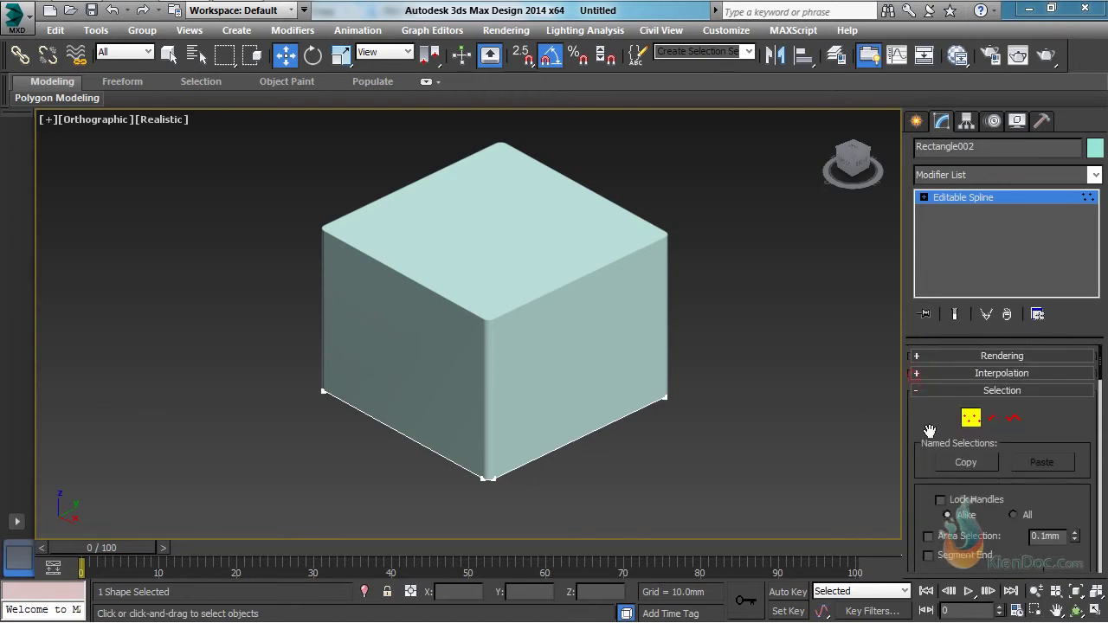
click(990, 356)
click(944, 370)
click(948, 386)
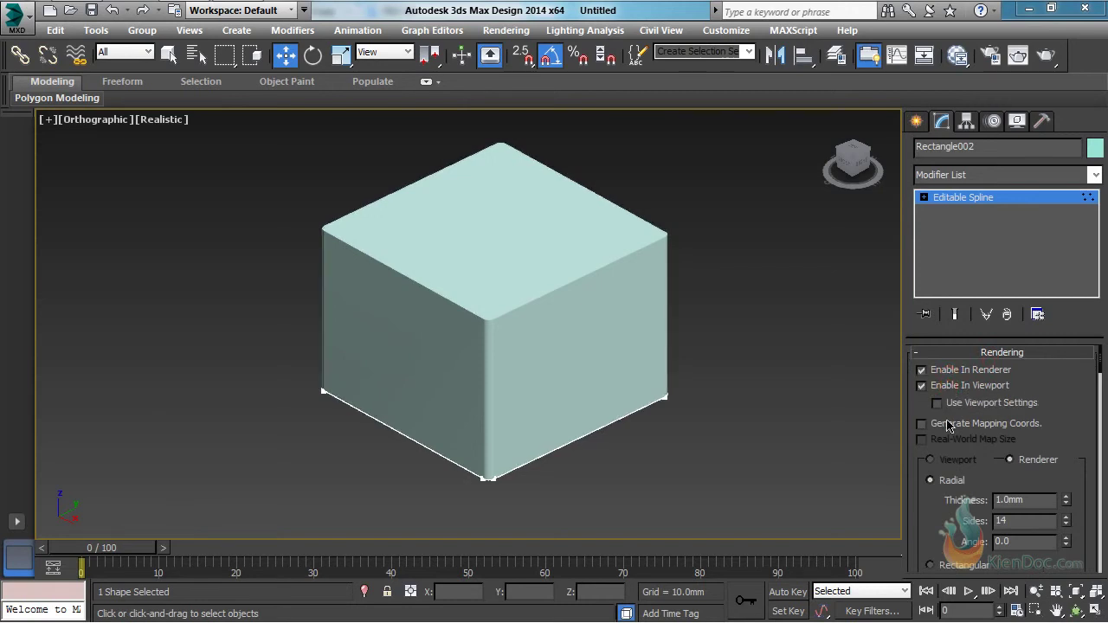
scroll(916, 408, down, 3)
click(932, 479)
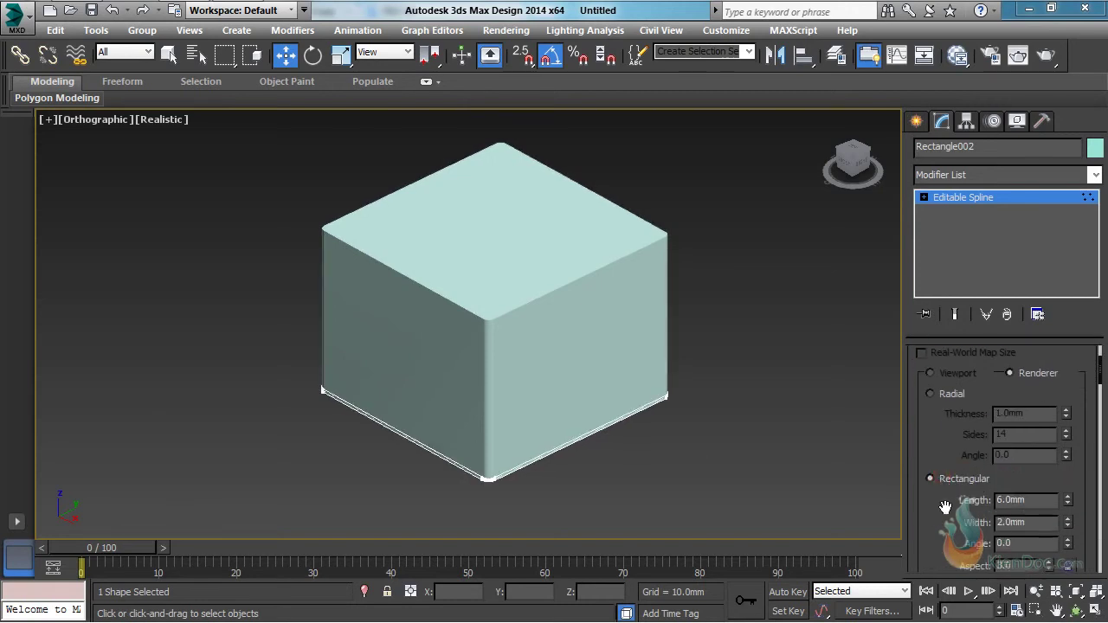
Step: Set the spline's rectangular cross-section to a length of about 16.32 mm and a width of about 5.88 mm
scroll(944, 506, down, 1)
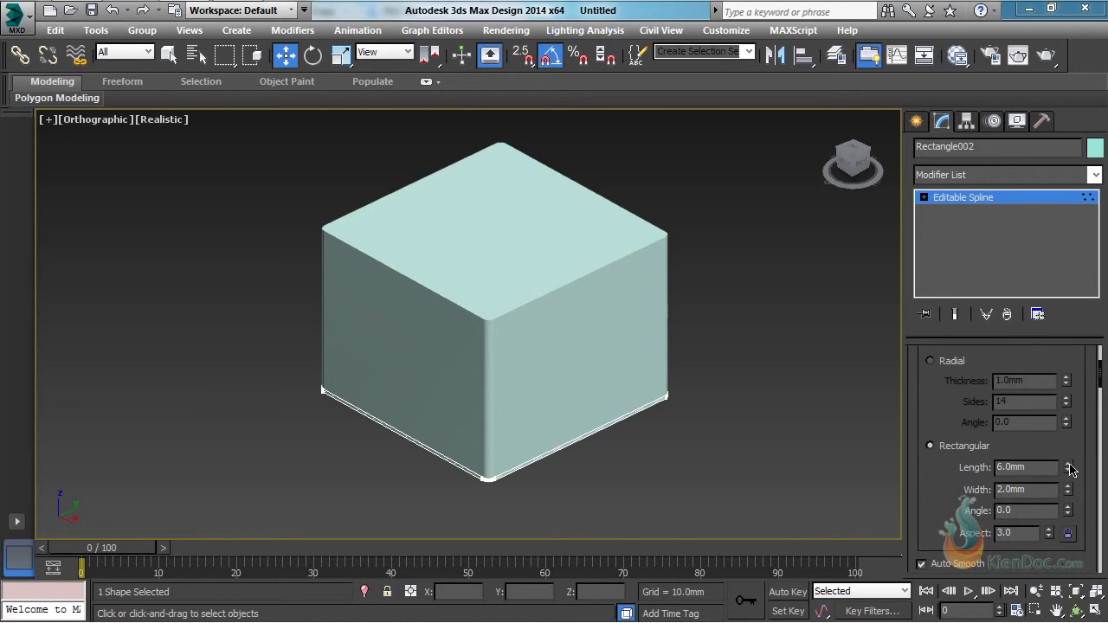
drag(1071, 468, 1067, 314)
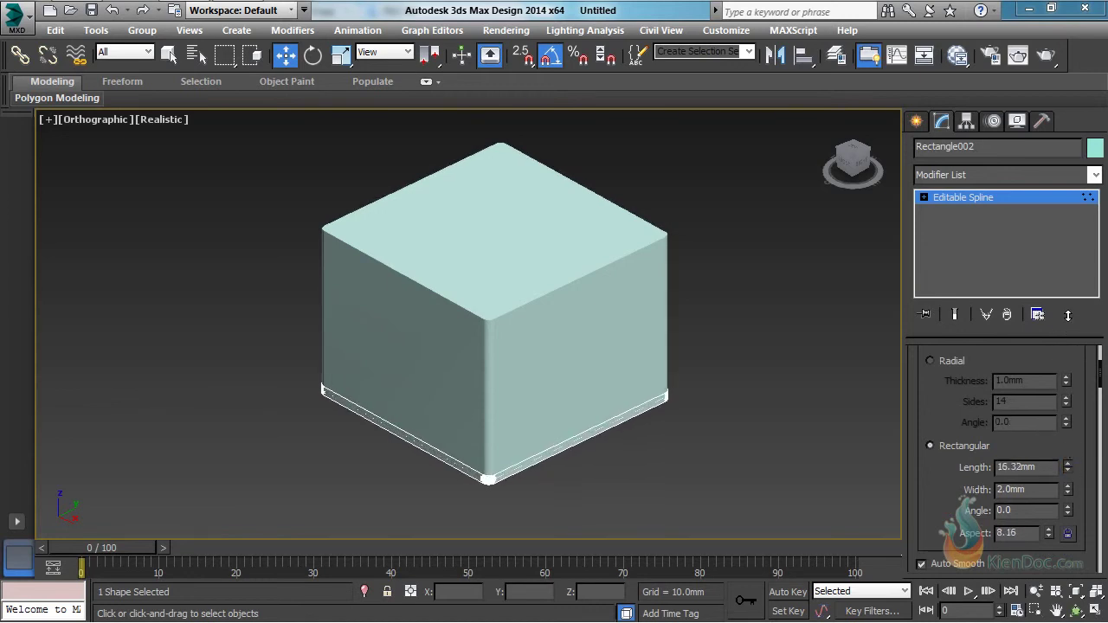
drag(1068, 488, 1055, 317)
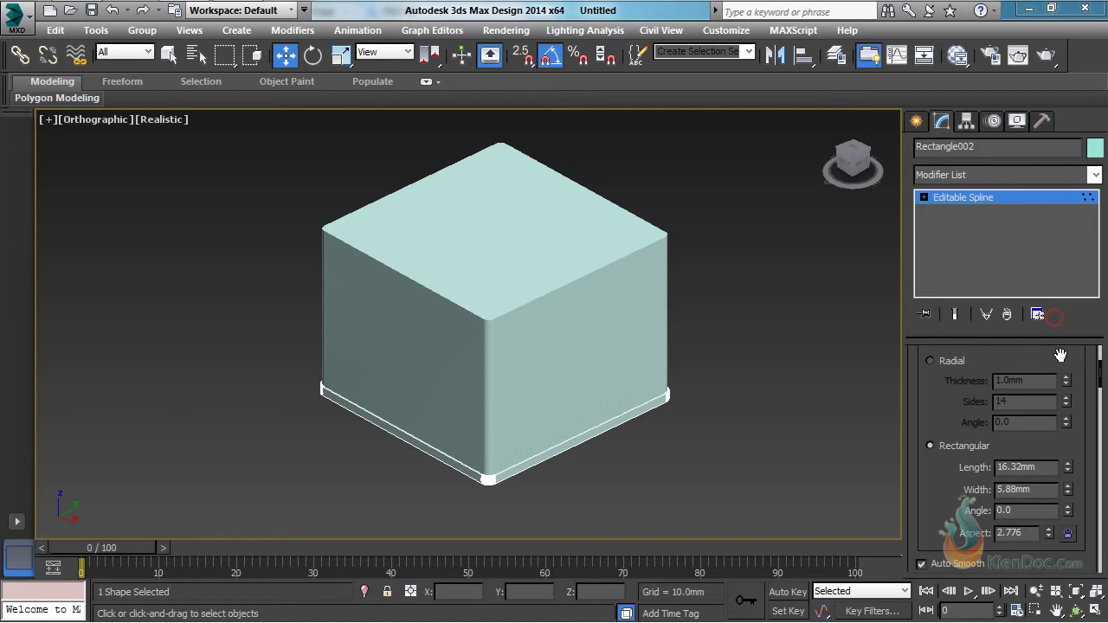
Step: Change the object color of the spline band to purple
click(1095, 149)
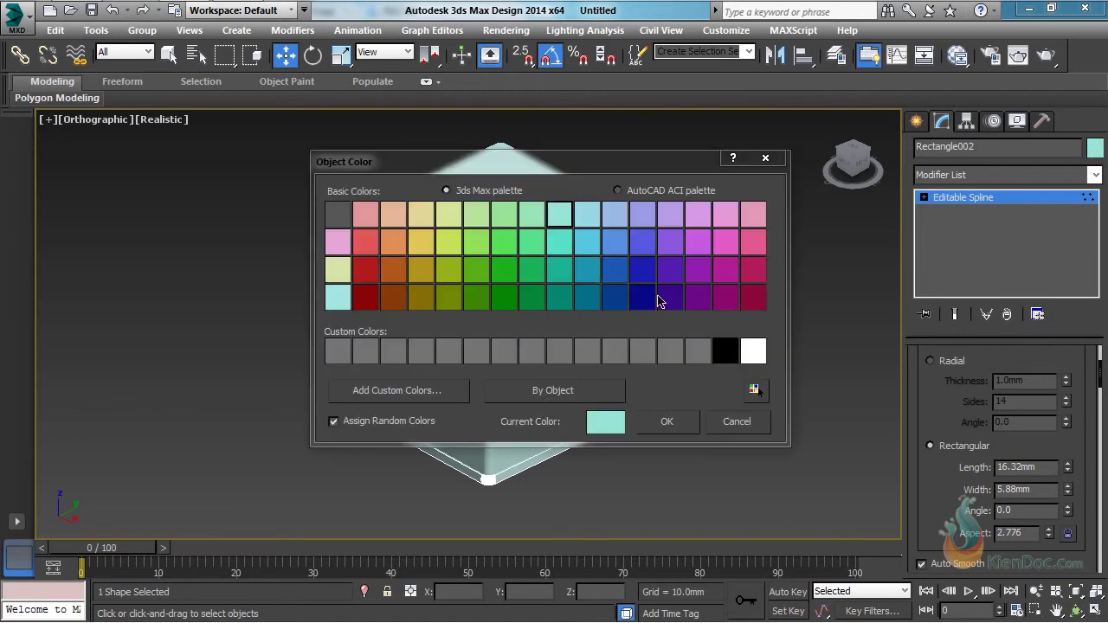
click(670, 238)
click(674, 428)
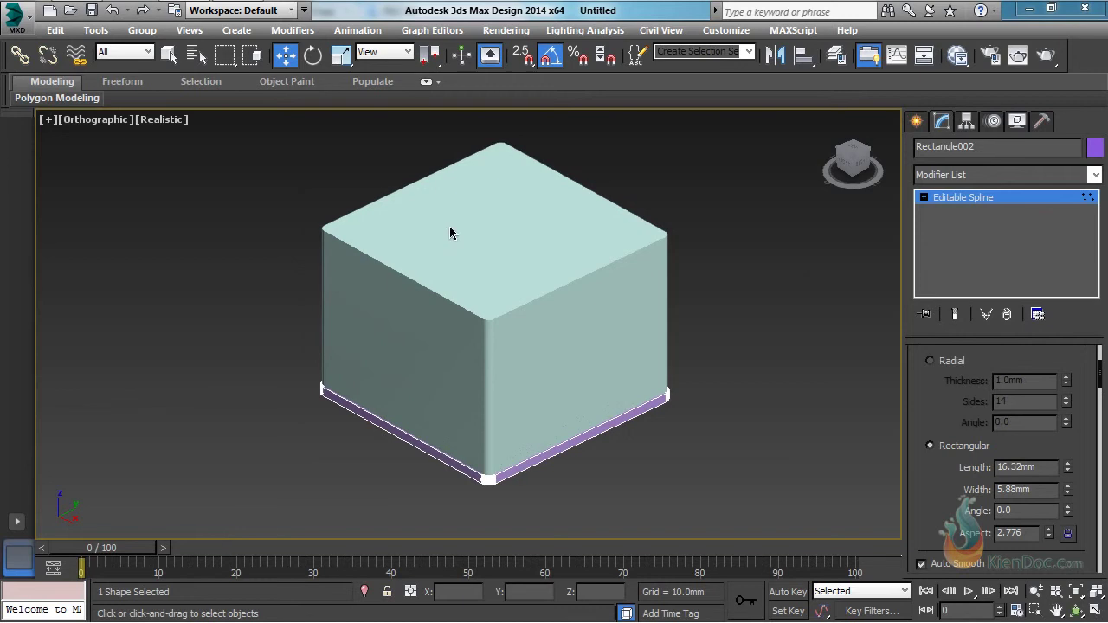
Step: Move the purple band straight up the box to a Z position of about 164.6 mm
middle_drag(443, 294, 463, 287)
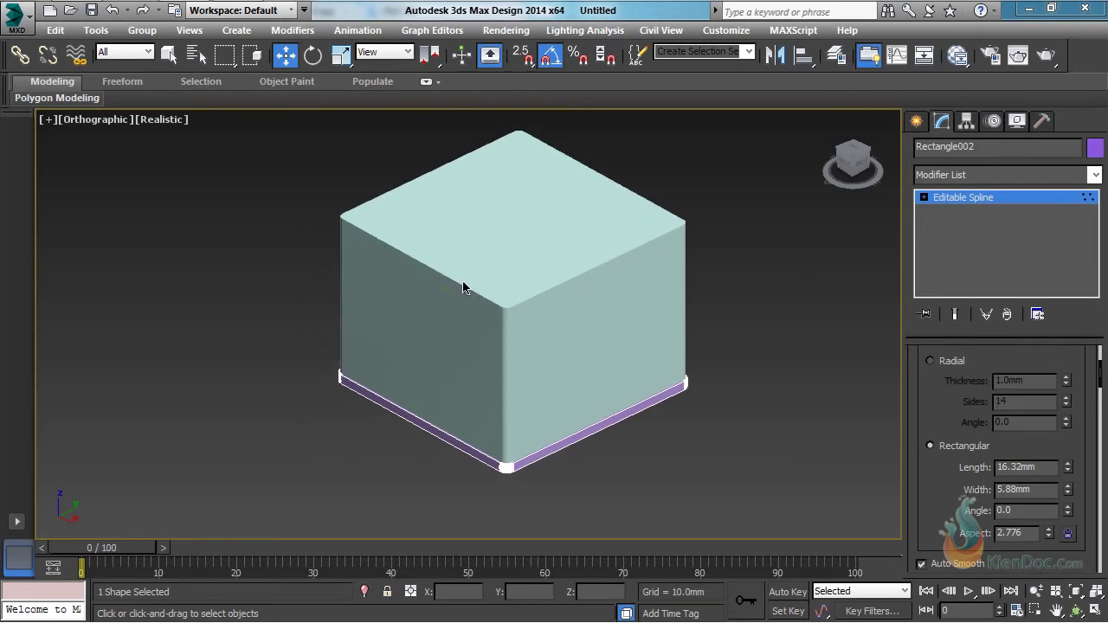
mouse_move(413, 334)
alt+middle_down()
mouse_move(563, 329)
mouse_move(569, 404)
alt+middle_up()
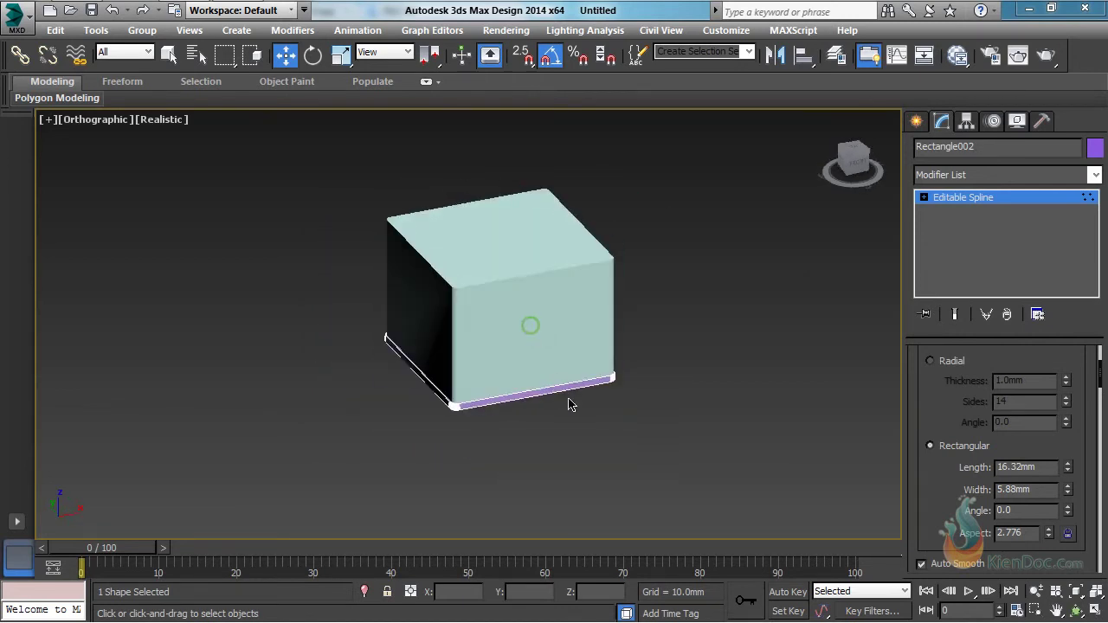
click(916, 120)
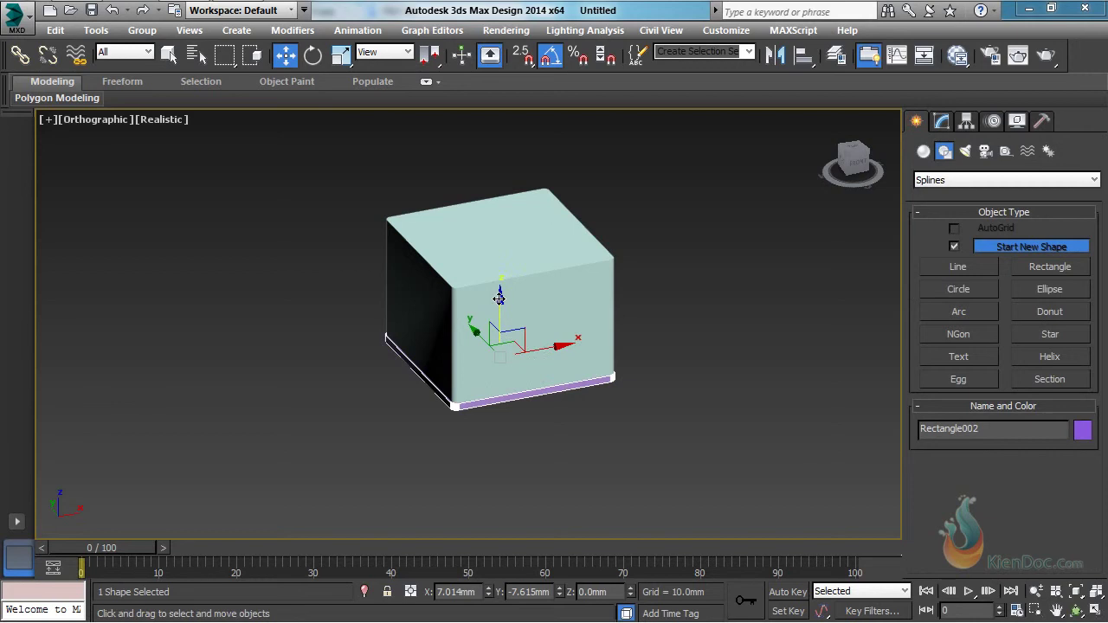
drag(499, 298, 502, 249)
scroll(504, 256, up, 2)
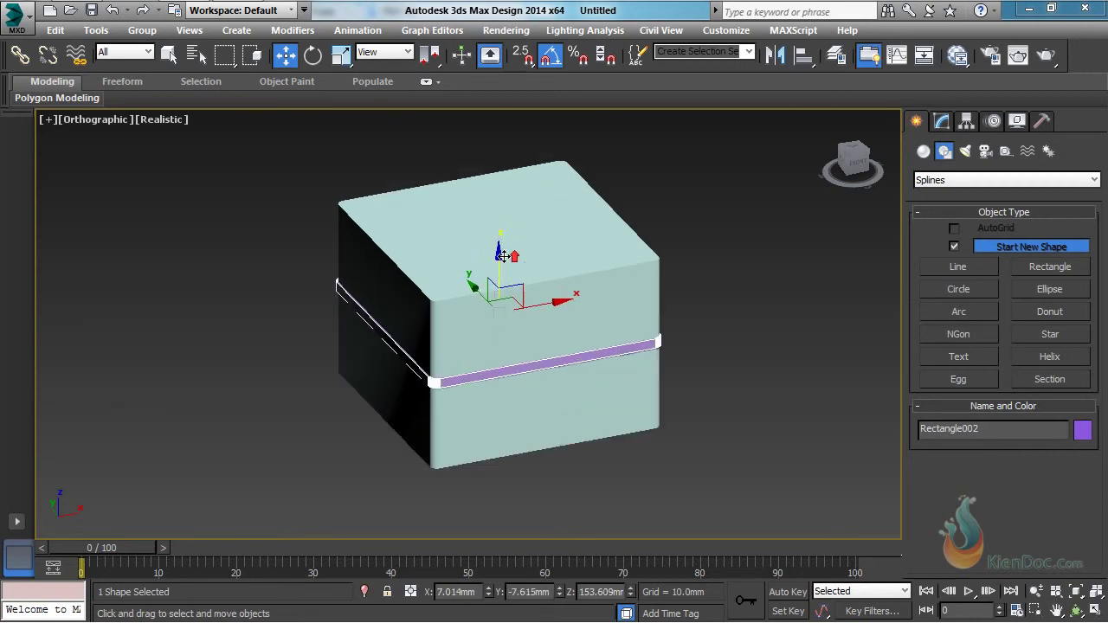
alt+middle_drag(504, 256, 505, 268)
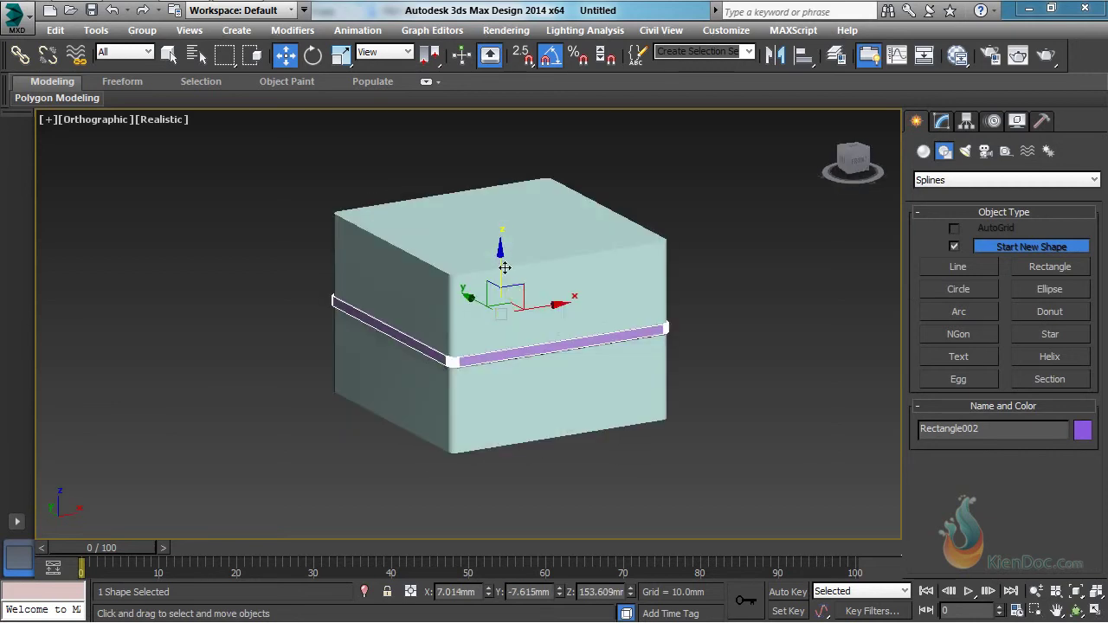
drag(503, 265, 504, 259)
alt+middle_drag(551, 287, 507, 291)
drag(498, 242, 503, 247)
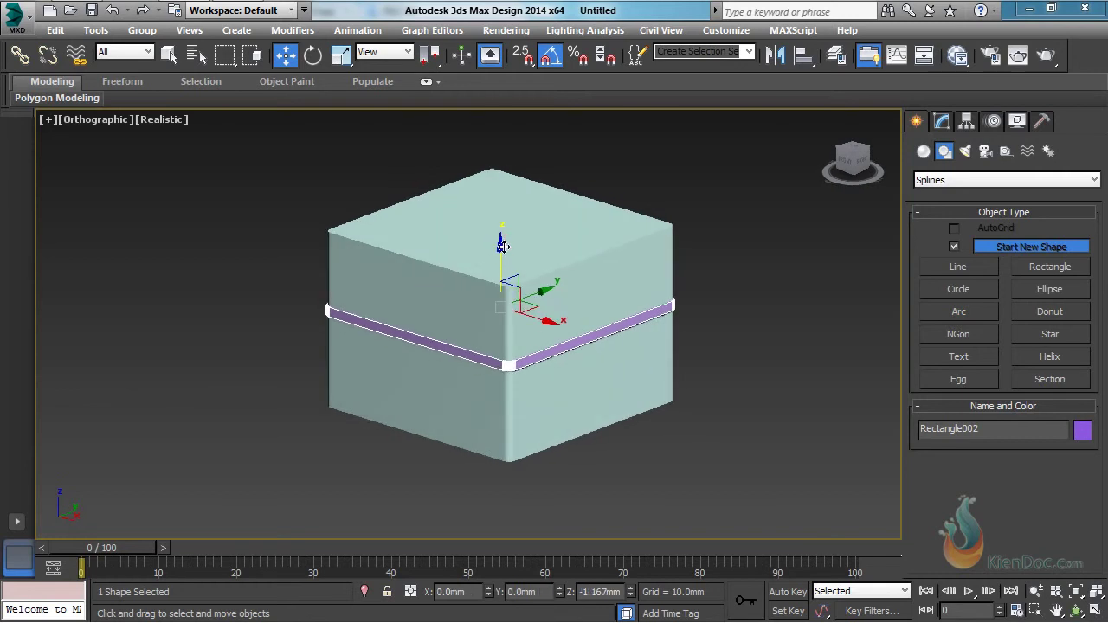
Step: Increase the purple band's rectangular cross-section length to about 32.64 mm
click(942, 122)
scroll(638, 335, up, 3)
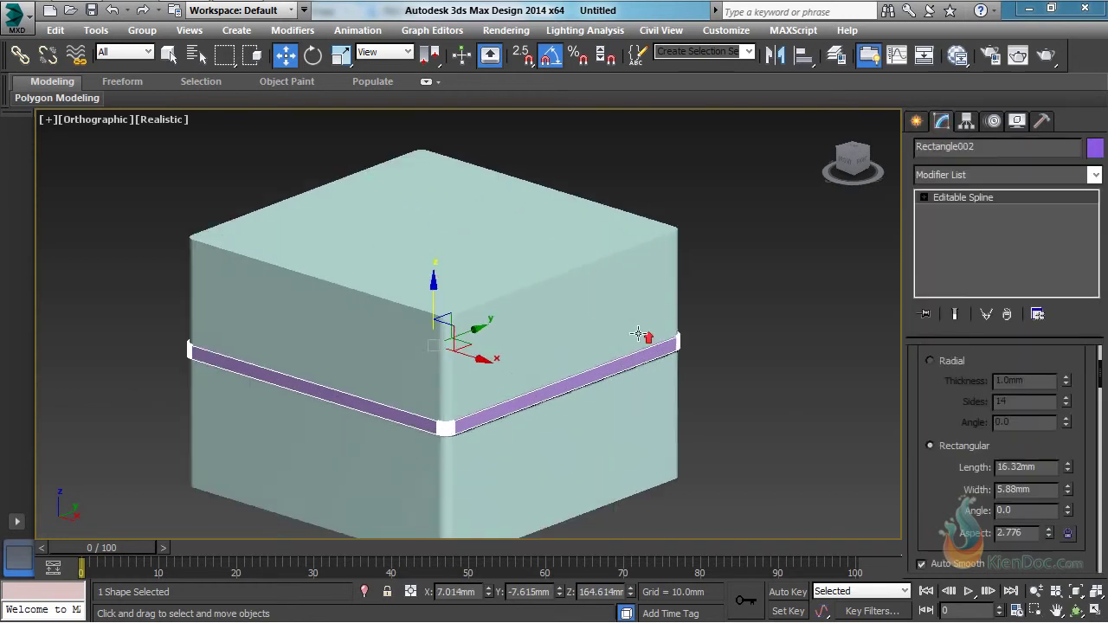
scroll(638, 334, up, 2)
middle_drag(629, 357, 723, 268)
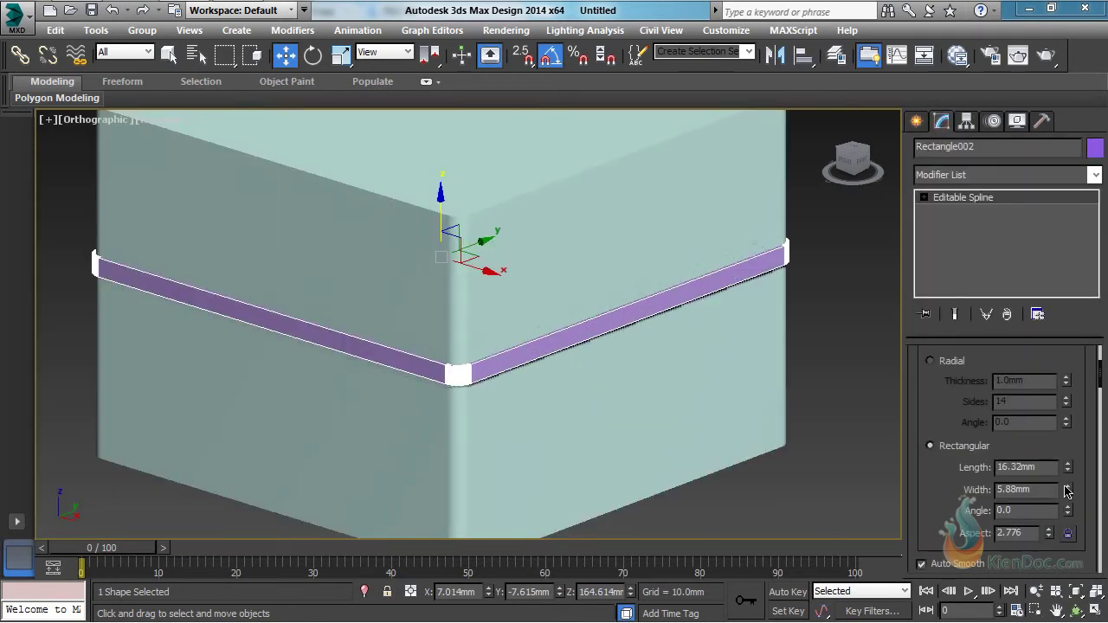
drag(1067, 467, 1064, 382)
Step: Make one upright copy of the band by rotating it -90 degrees about the X axis as a Copy clone
scroll(587, 342, down, 5)
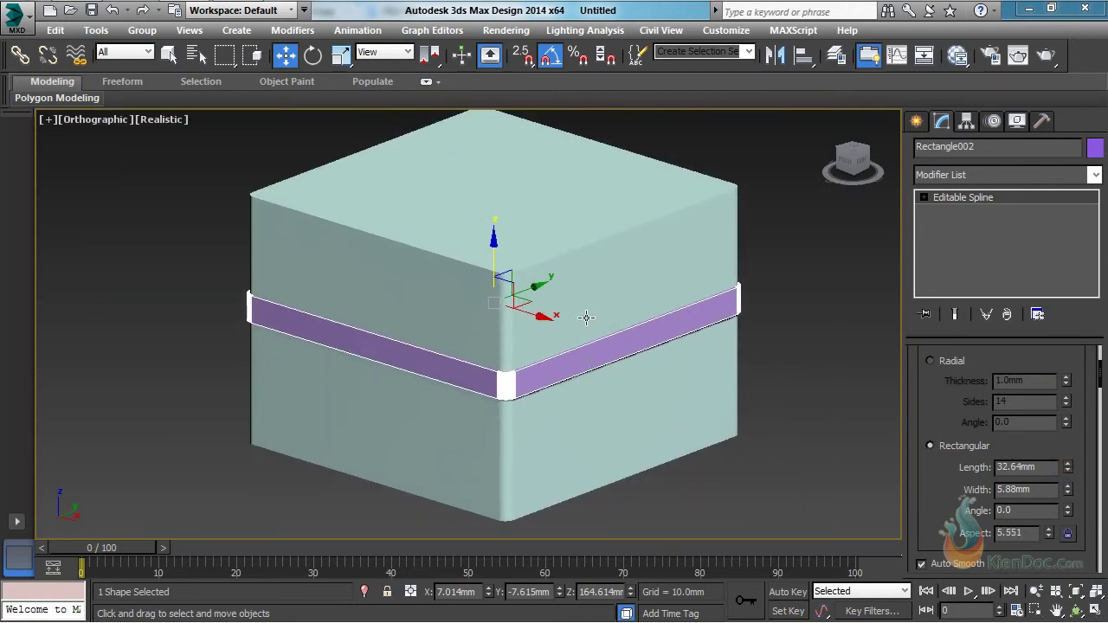
middle_drag(587, 317, 645, 325)
middle_drag(710, 308, 611, 312)
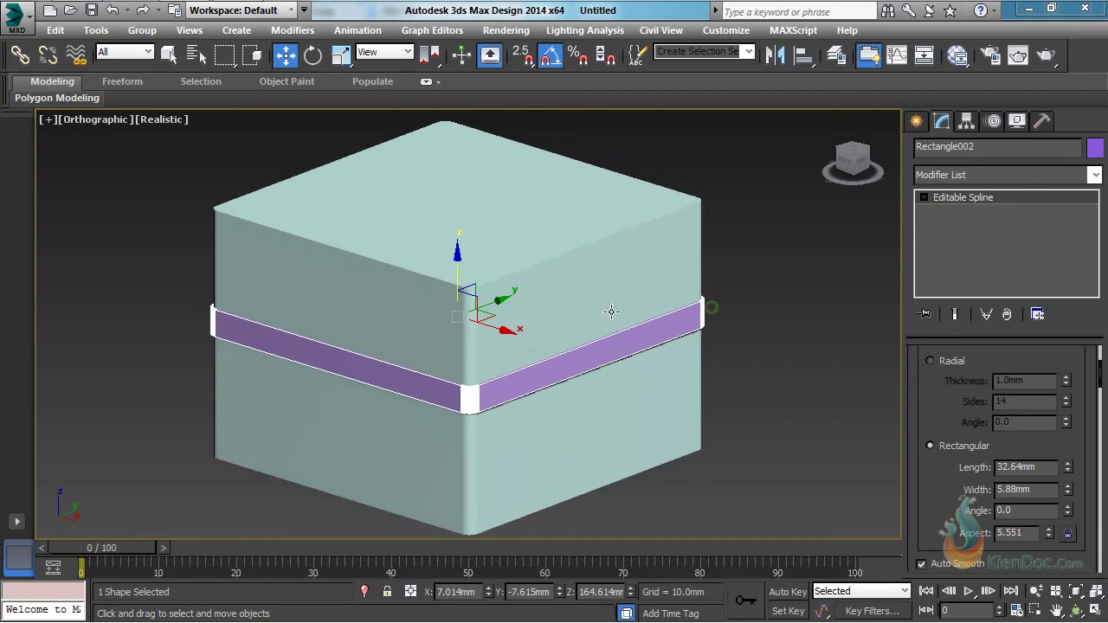
alt+middle_drag(658, 344, 631, 346)
scroll(630, 345, down, 3)
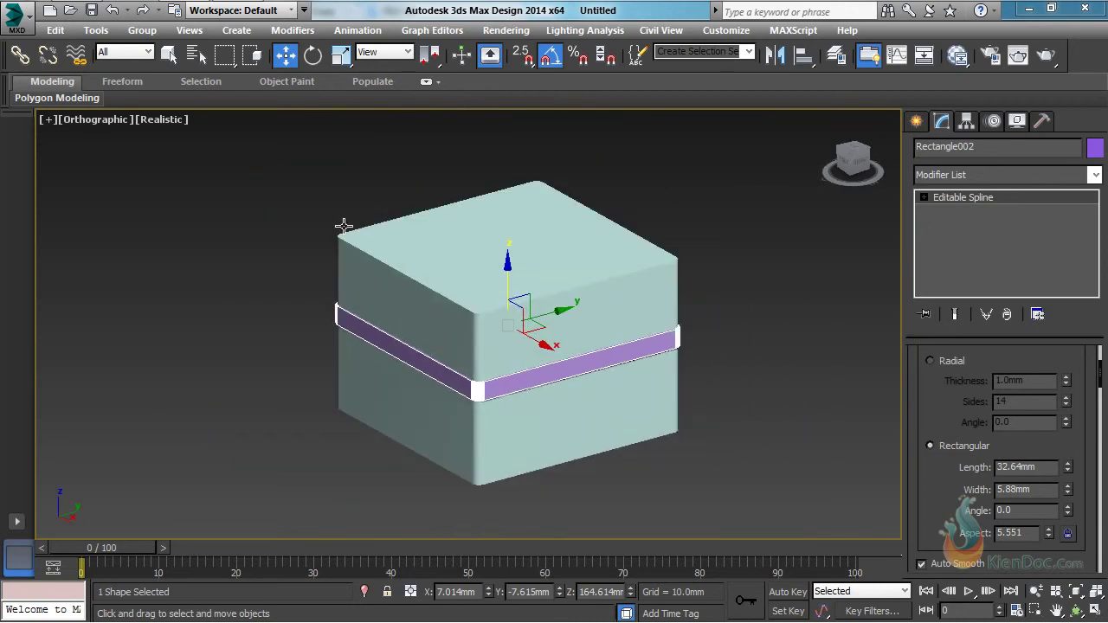
click(313, 56)
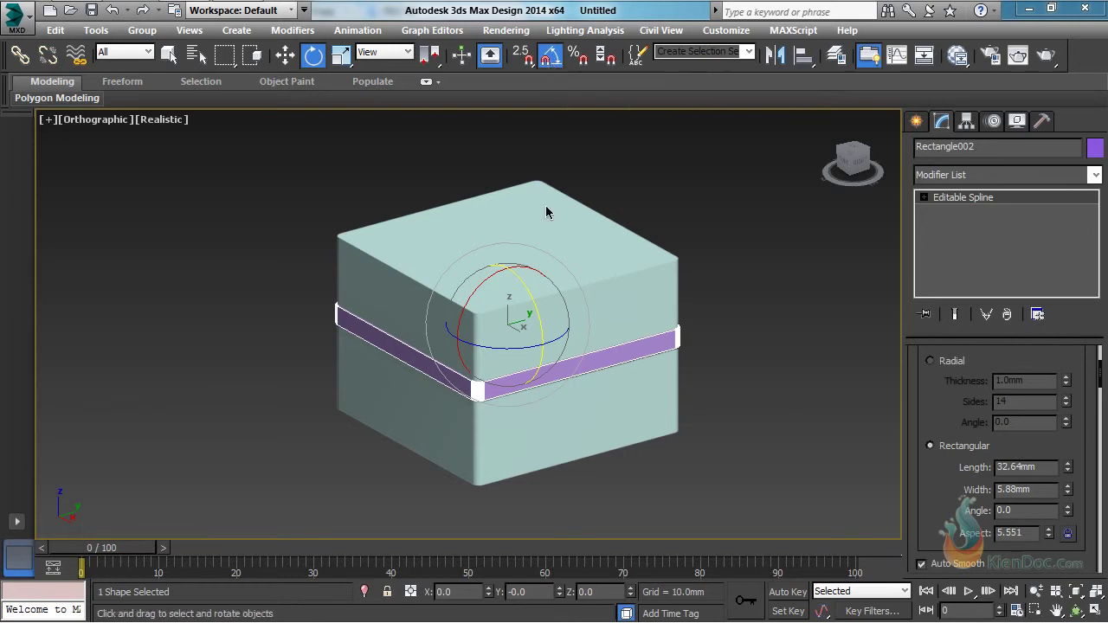
mouse_move(467, 307)
shift+mouse_down()
mouse_move(475, 277)
mouse_move(543, 251)
shift+mouse_up()
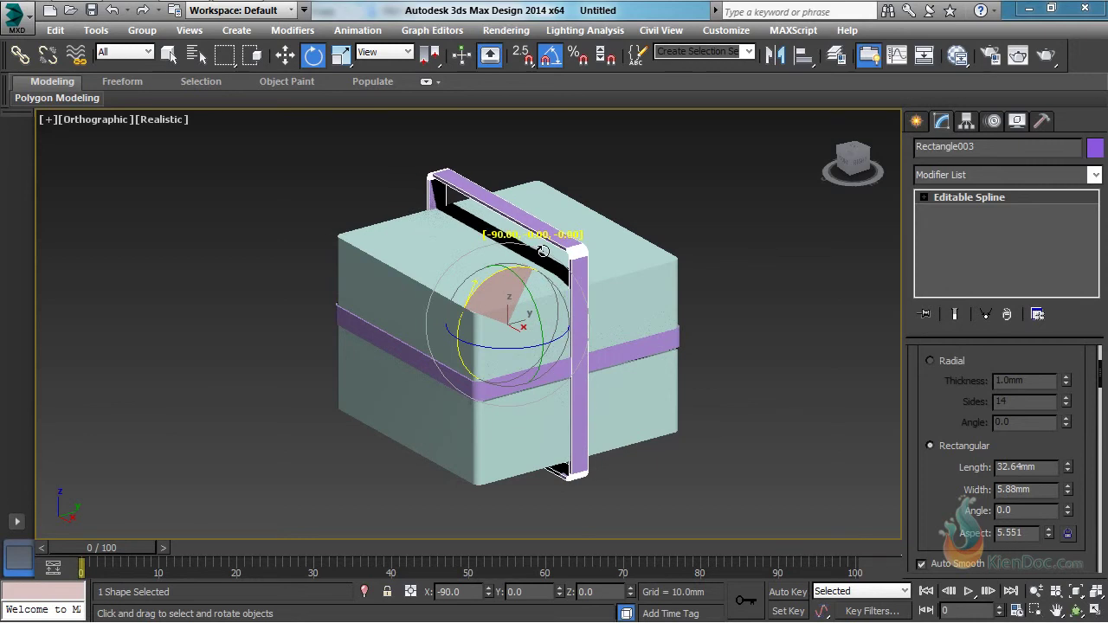
shift+drag(542, 251, 543, 251)
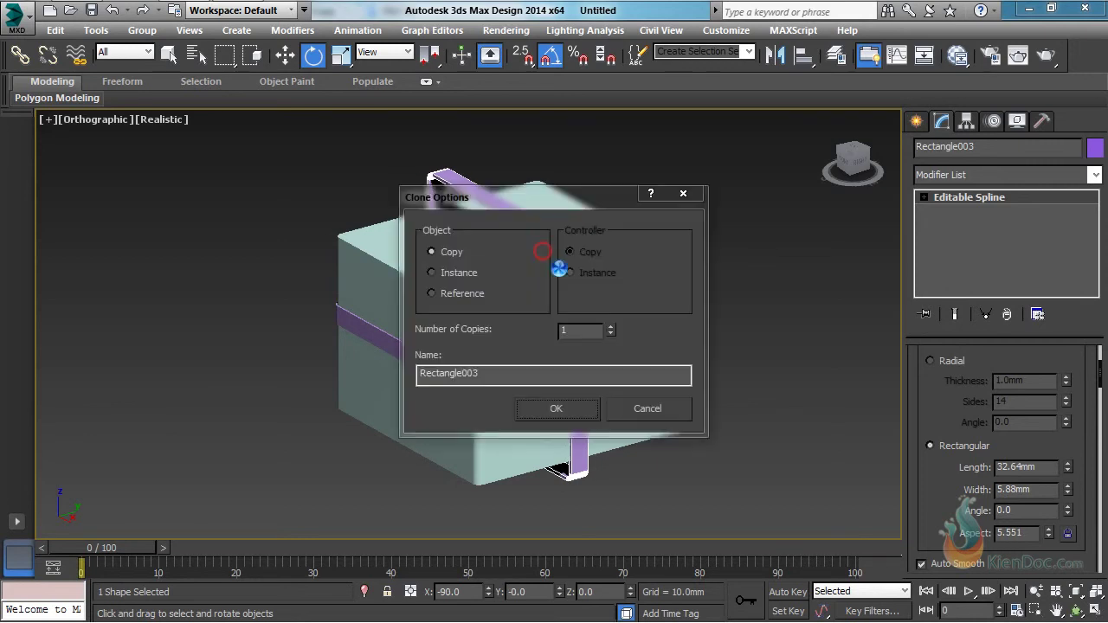
click(559, 410)
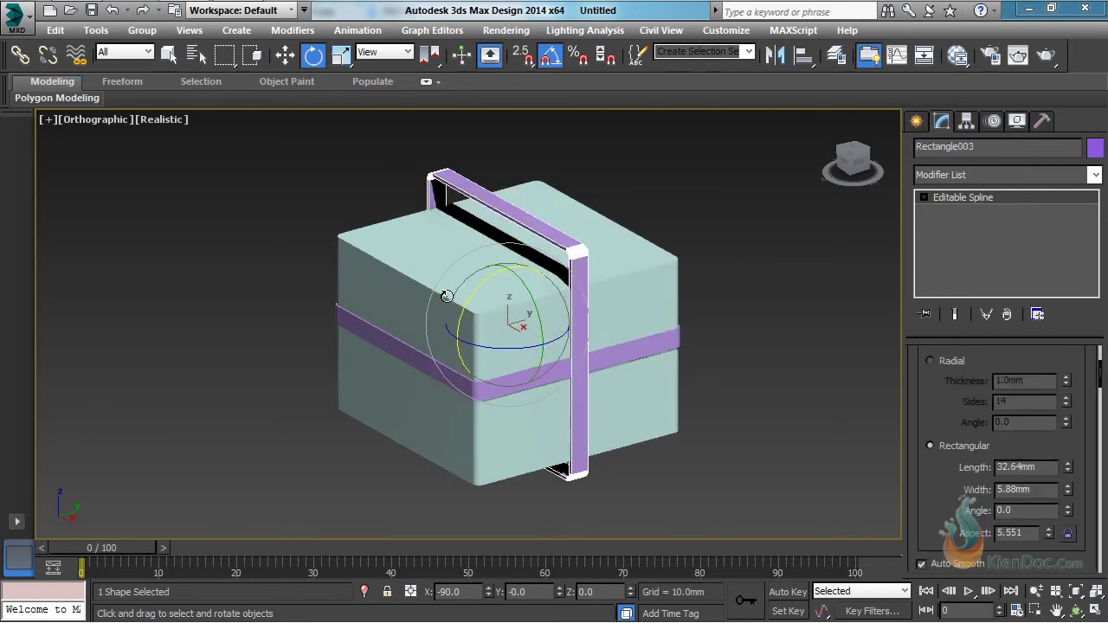
Step: Switch to the four-viewport layout and hide the grid in the Front, Top and Left views
alt+middle_drag(447, 297, 620, 305)
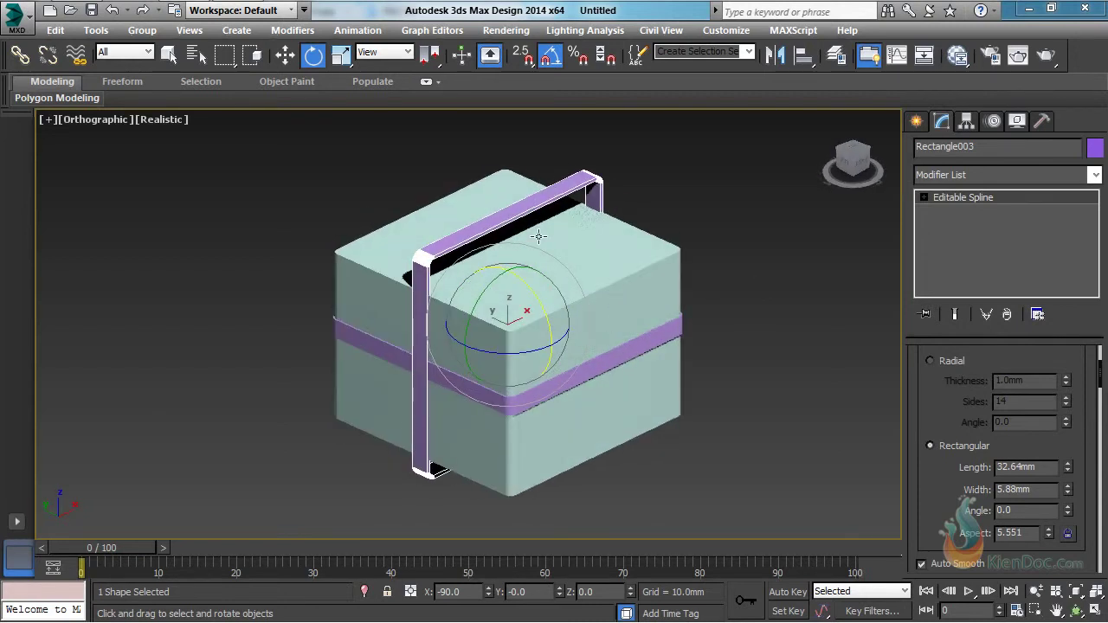
alt+middle_drag(455, 482, 490, 363)
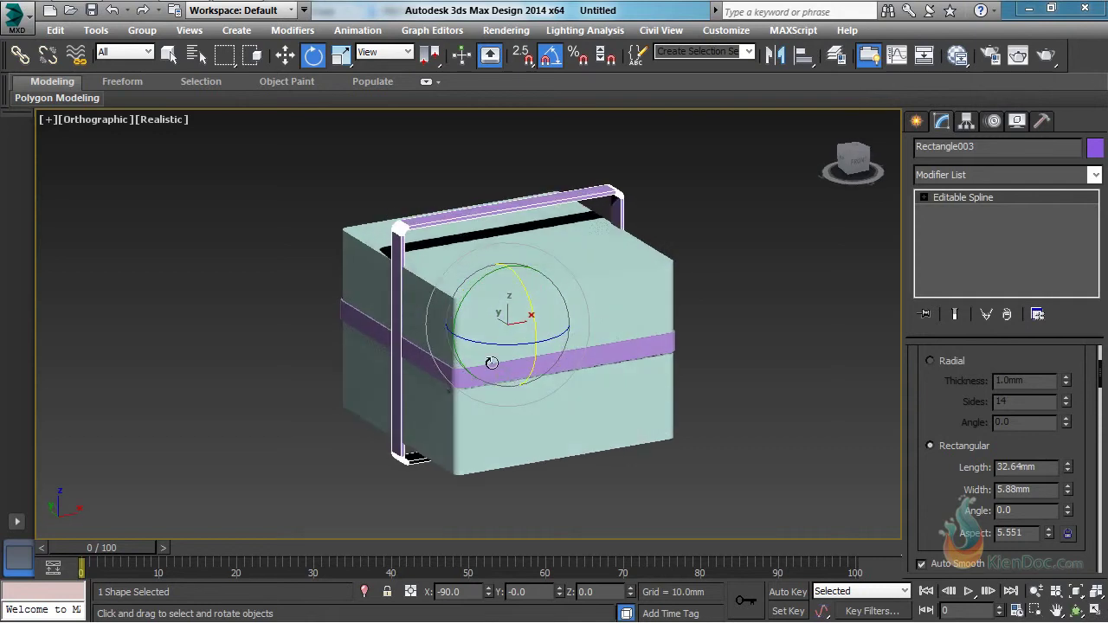
click(1096, 611)
middle_drag(685, 192, 689, 204)
key(g)
middle_drag(291, 195, 297, 213)
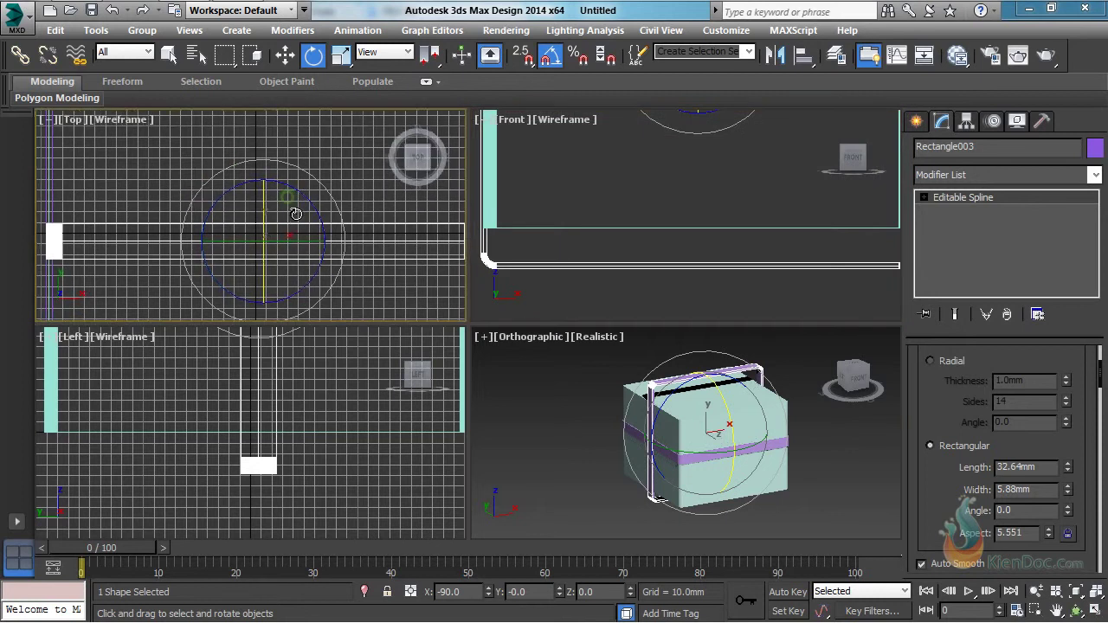
key(g)
middle_drag(285, 470, 291, 451)
key(g)
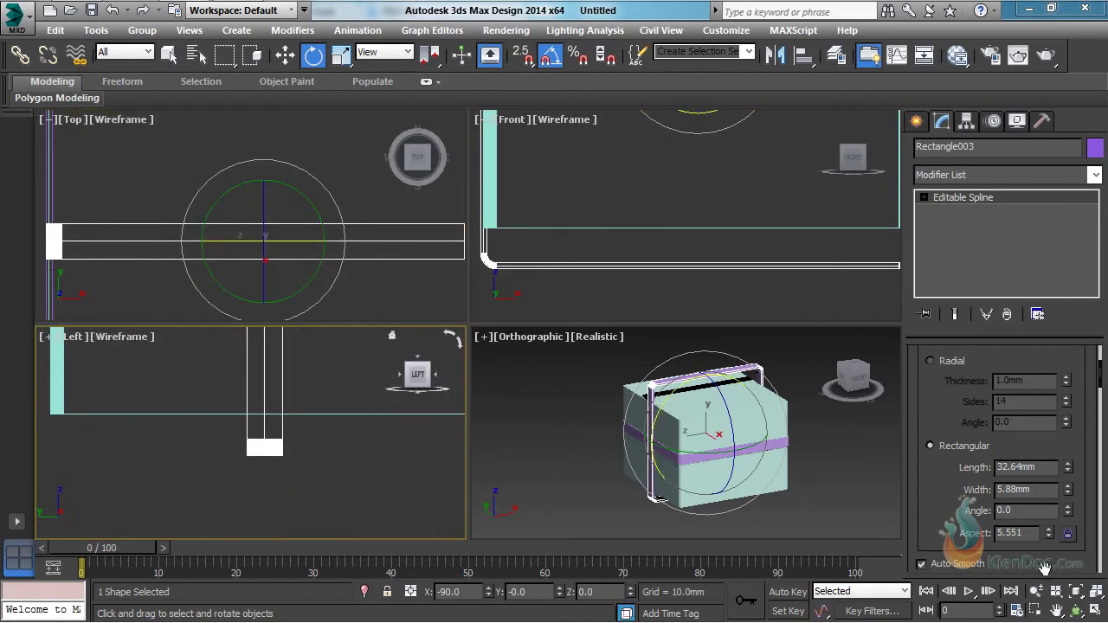
Step: Select the upright band's top vertices in the Front view and move them down until the band lies on the box's top face
click(1096, 593)
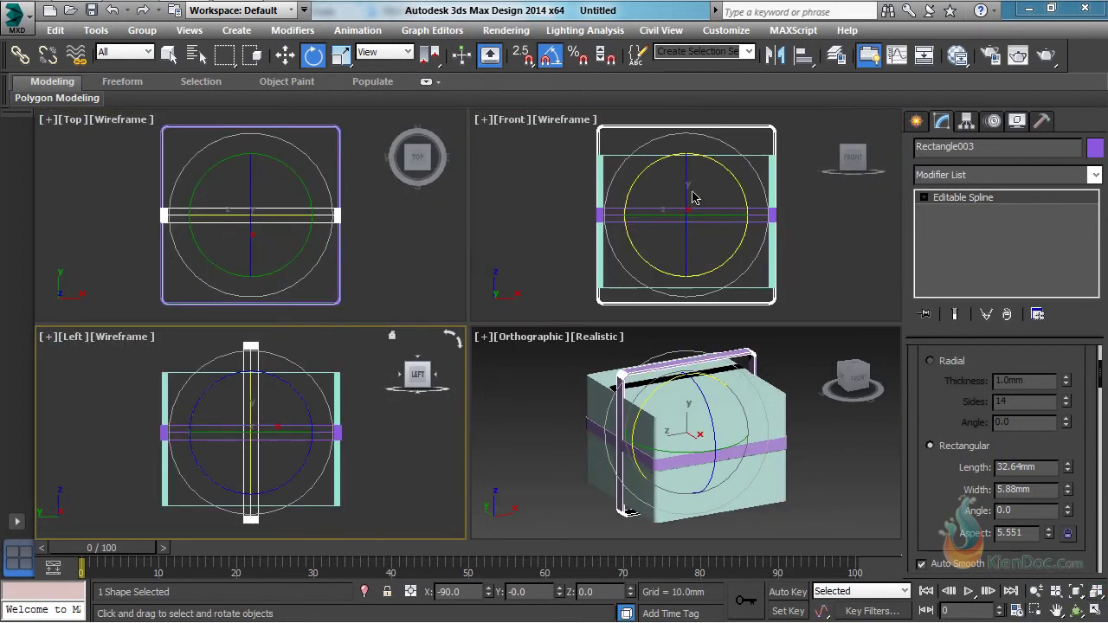
mouse_move(693, 166)
middle_down()
mouse_move(686, 176)
mouse_move(691, 168)
middle_up()
click(769, 137)
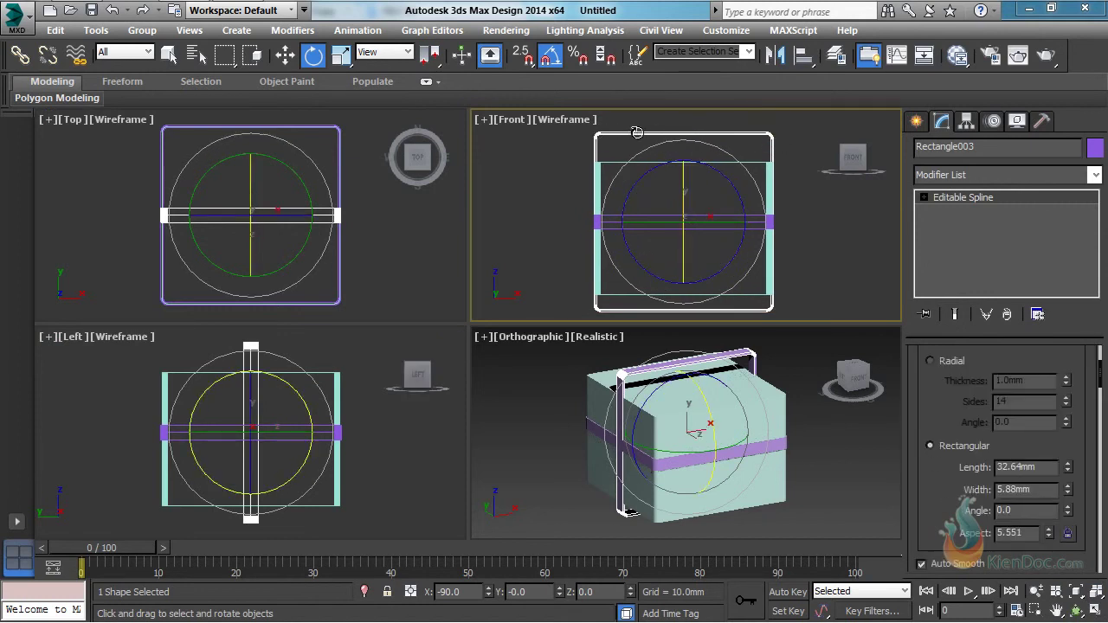
click(925, 198)
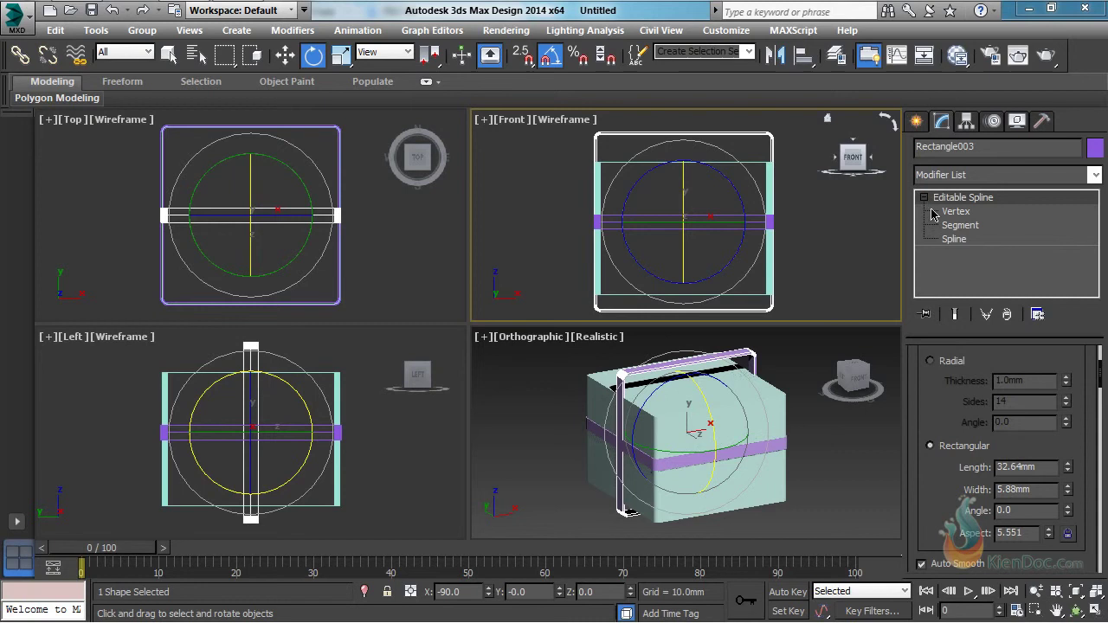
click(956, 212)
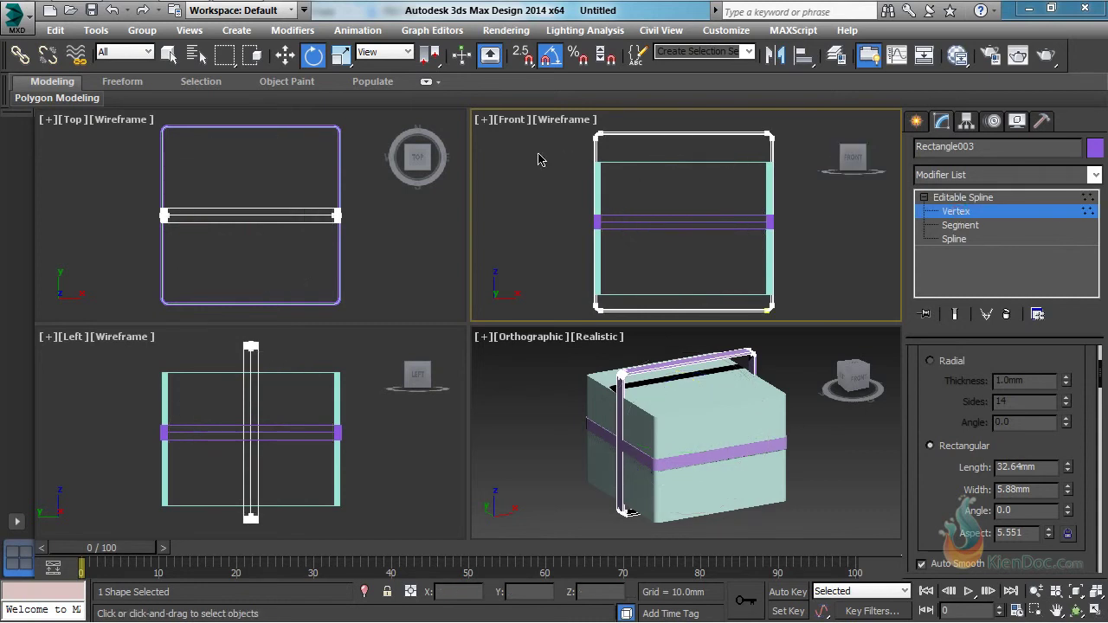
drag(537, 123, 857, 173)
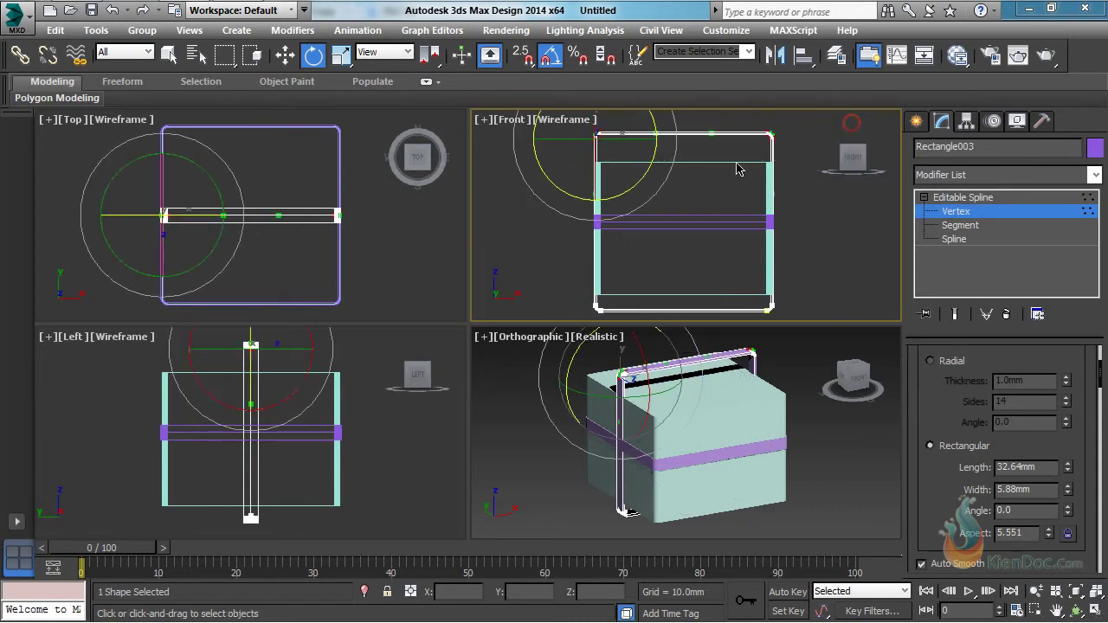
click(285, 55)
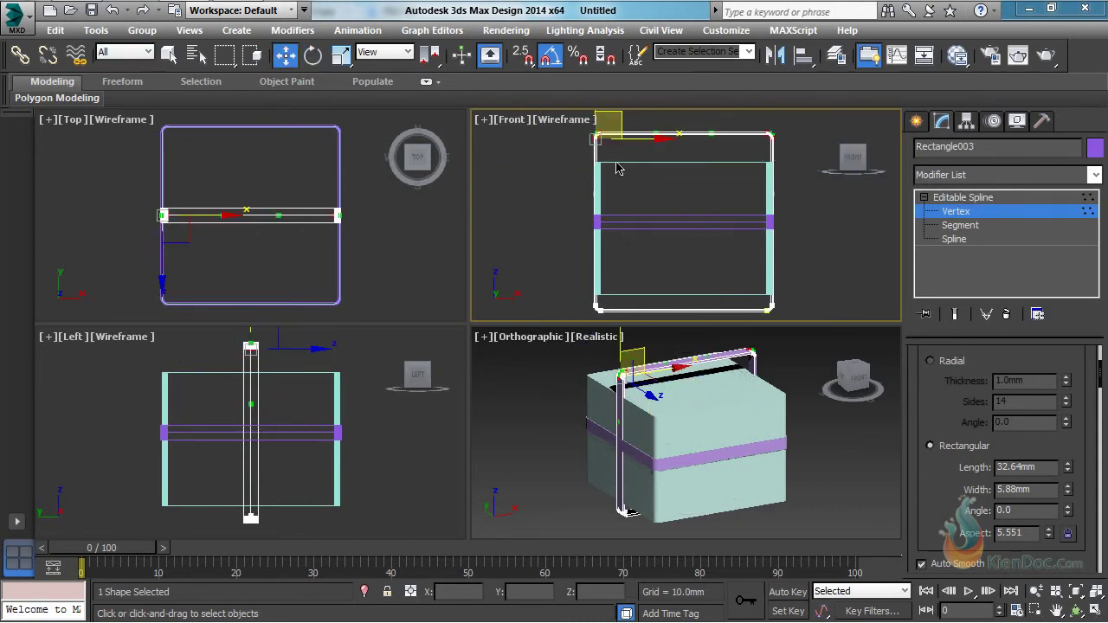
middle_drag(619, 162, 616, 206)
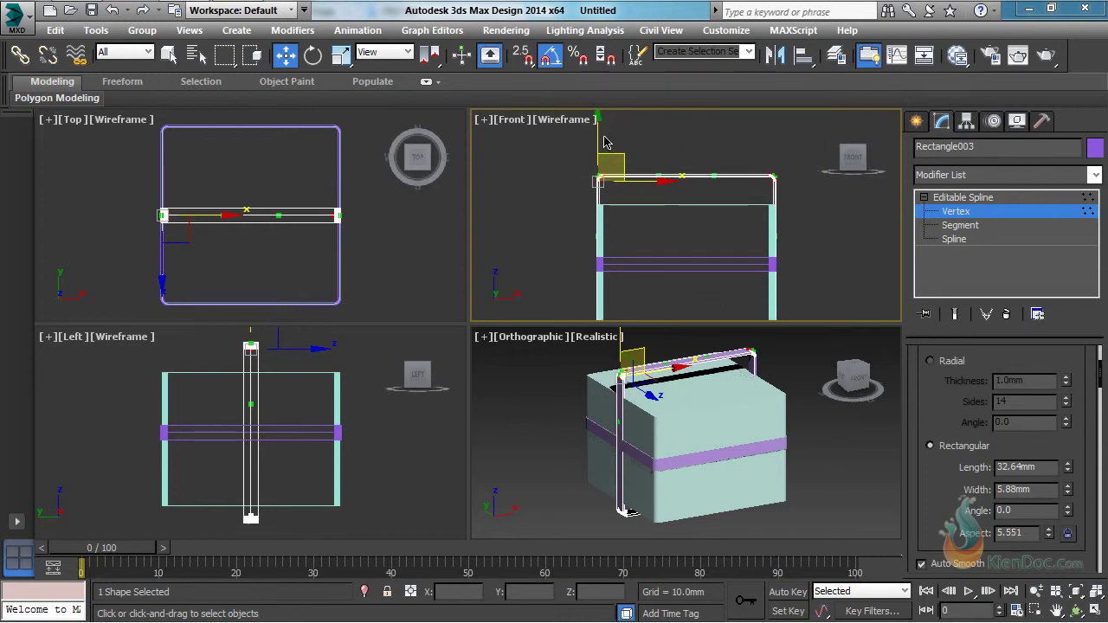
scroll(671, 439, up, 6)
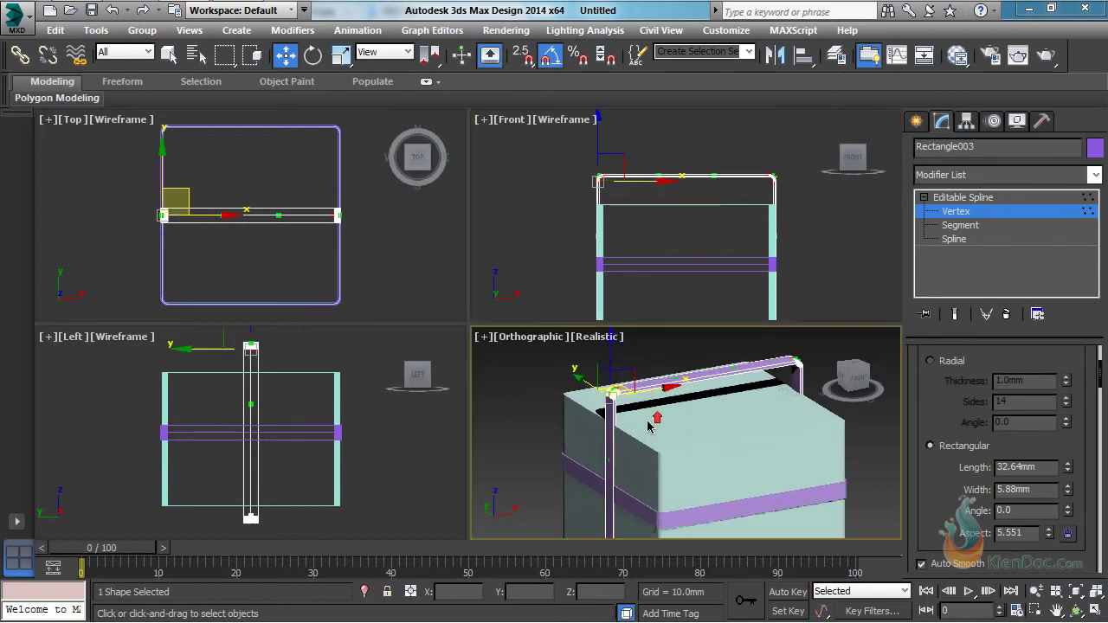
drag(600, 136, 607, 158)
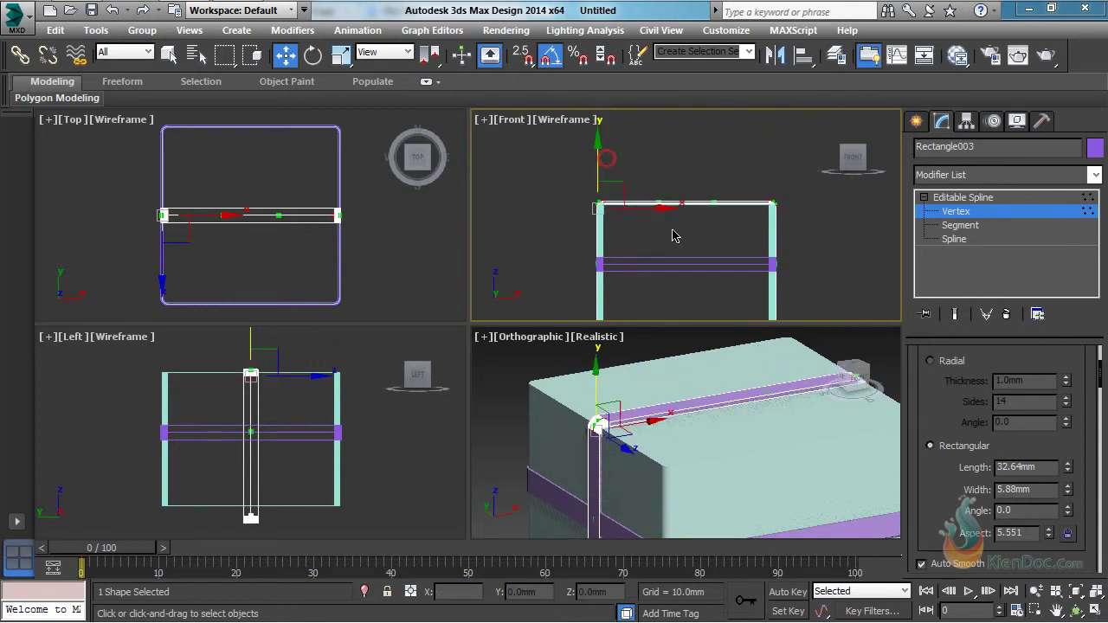
Step: Select the upright band's bottom vertices in the Front view and move them up to meet the box's underside
middle_drag(683, 249, 657, 236)
drag(557, 198, 833, 282)
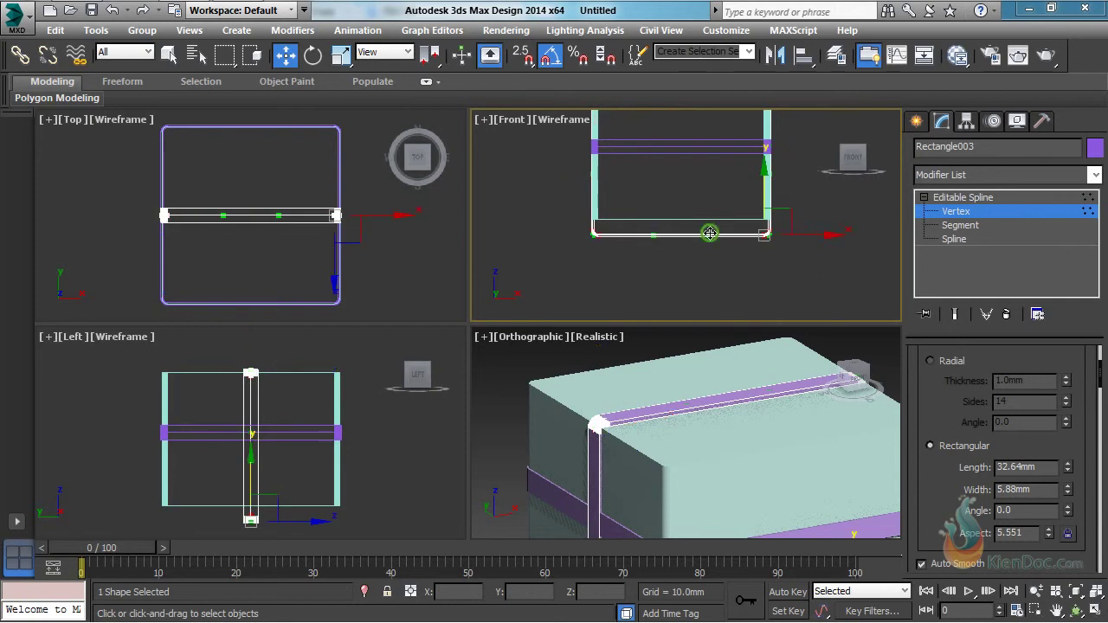
middle_drag(778, 197, 777, 248)
drag(771, 240, 771, 226)
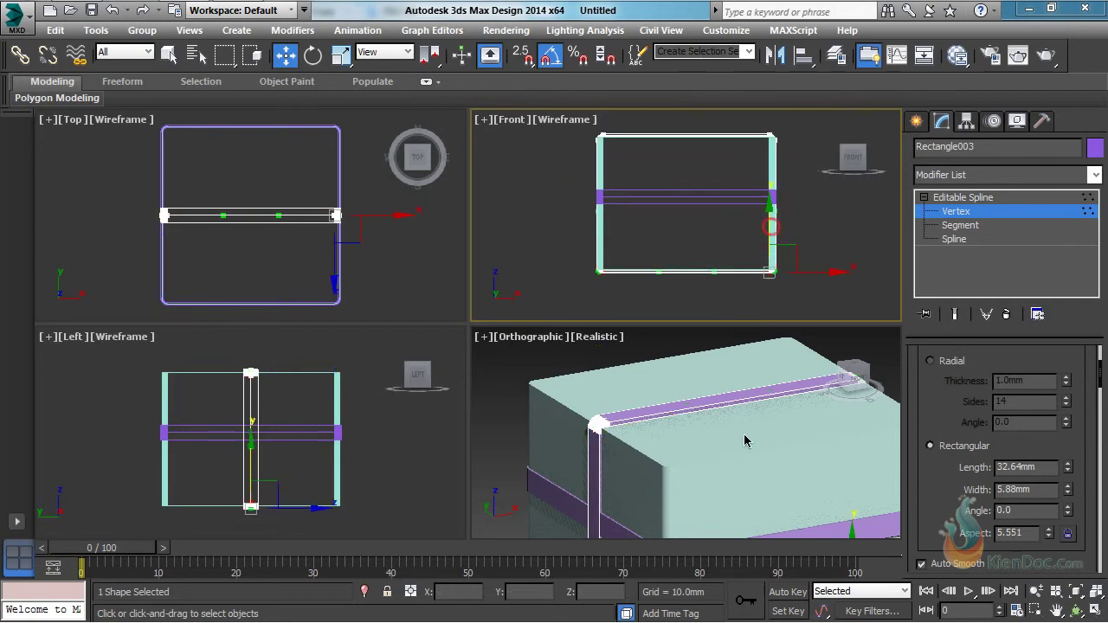
Step: Make one crossing copy of the upright band by rotating it 90 degrees about the Z axis as a Copy clone
middle_drag(680, 450, 710, 410)
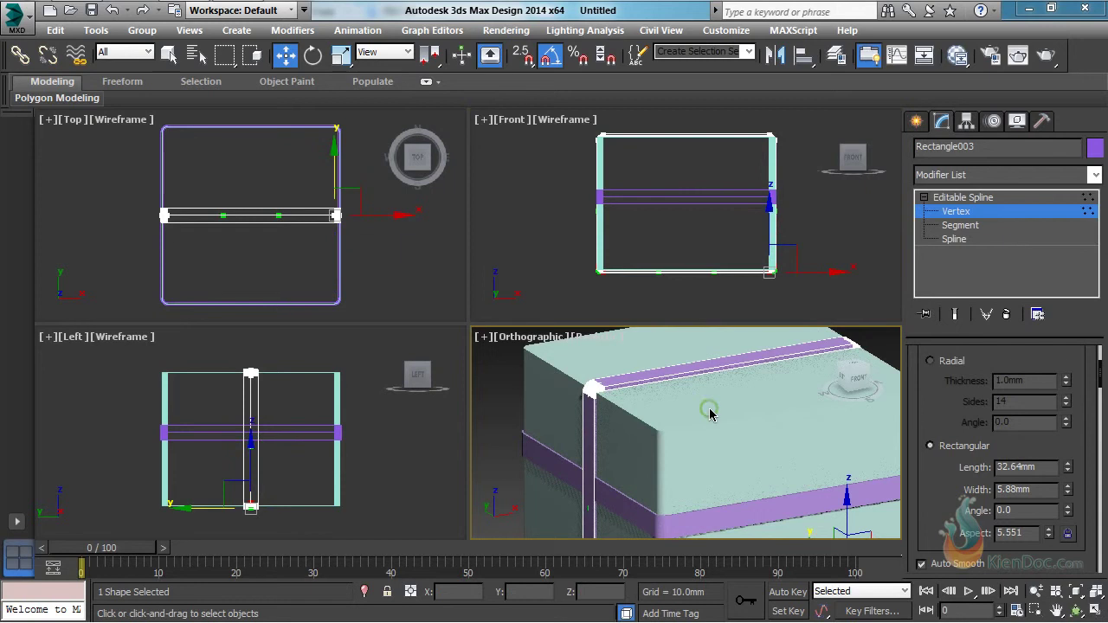
key(alt+w)
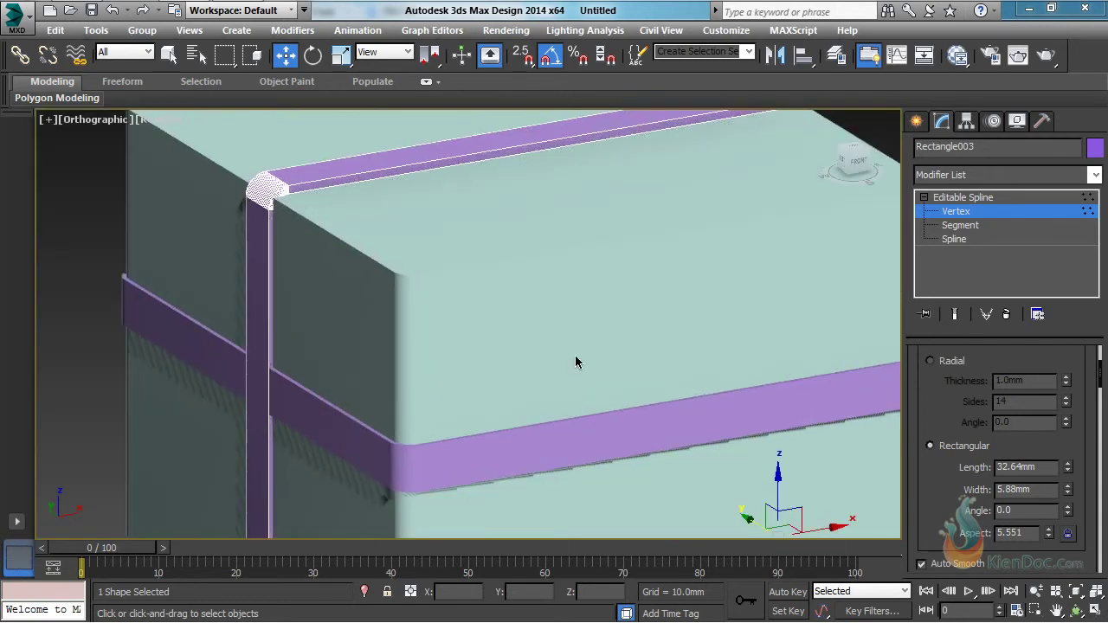
key(z)
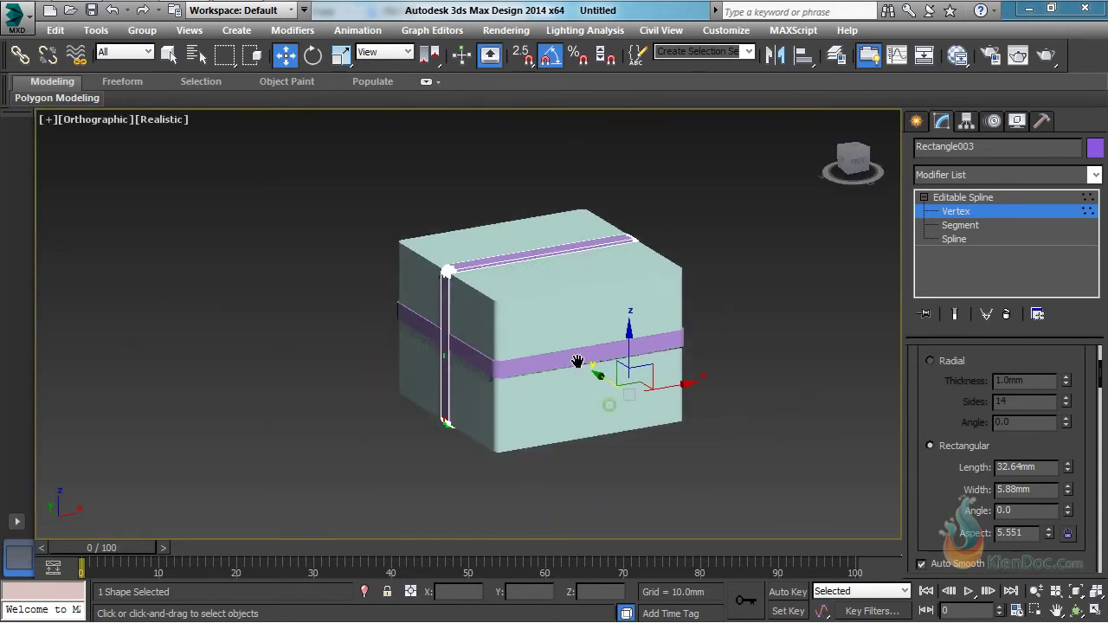
alt+middle_drag(740, 363, 633, 371)
scroll(598, 368, up, 3)
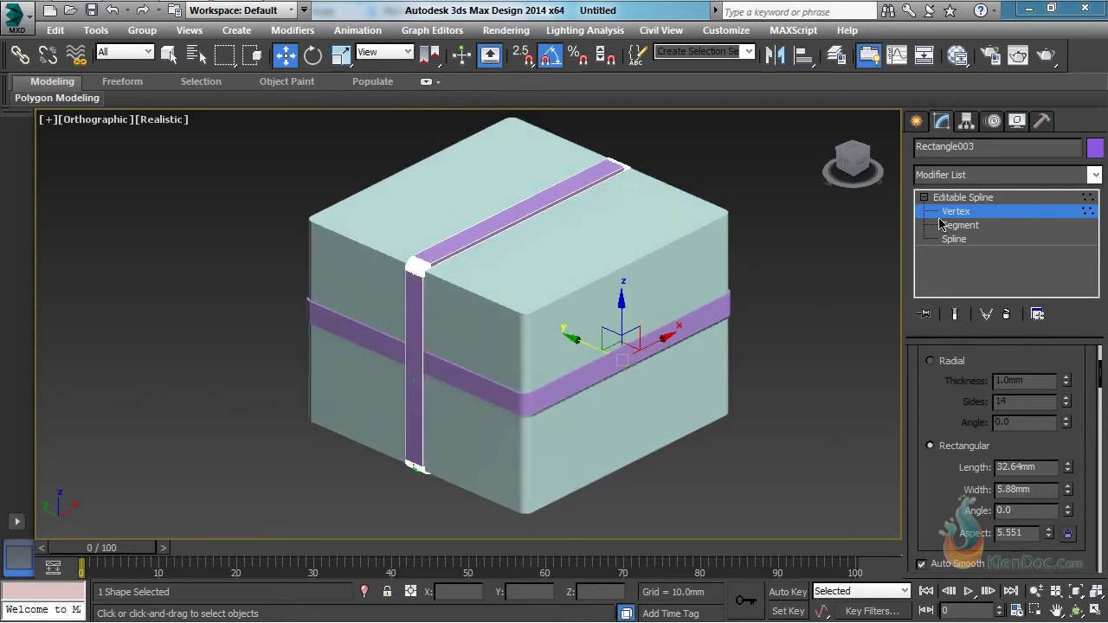
click(916, 122)
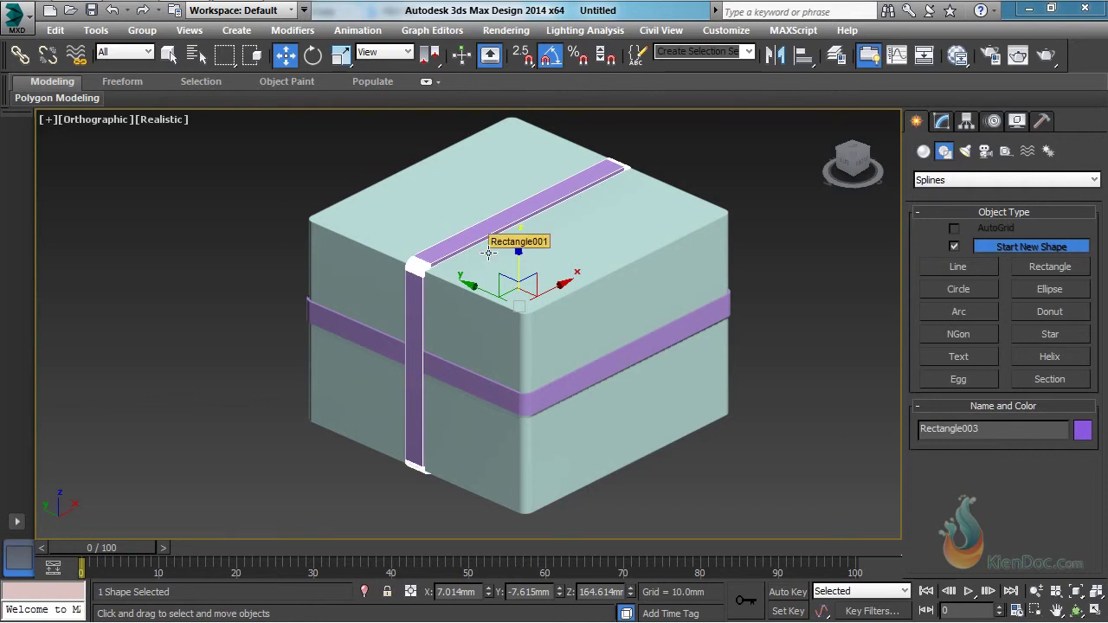
key(e)
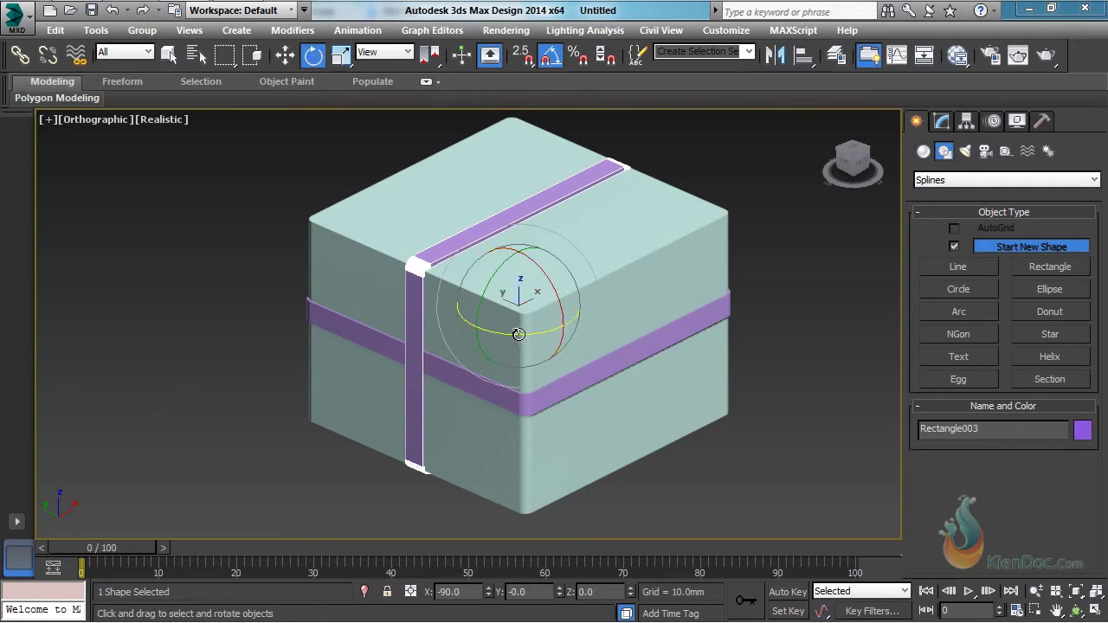
mouse_move(517, 335)
shift+mouse_down()
mouse_move(505, 329)
mouse_move(594, 326)
shift+mouse_up()
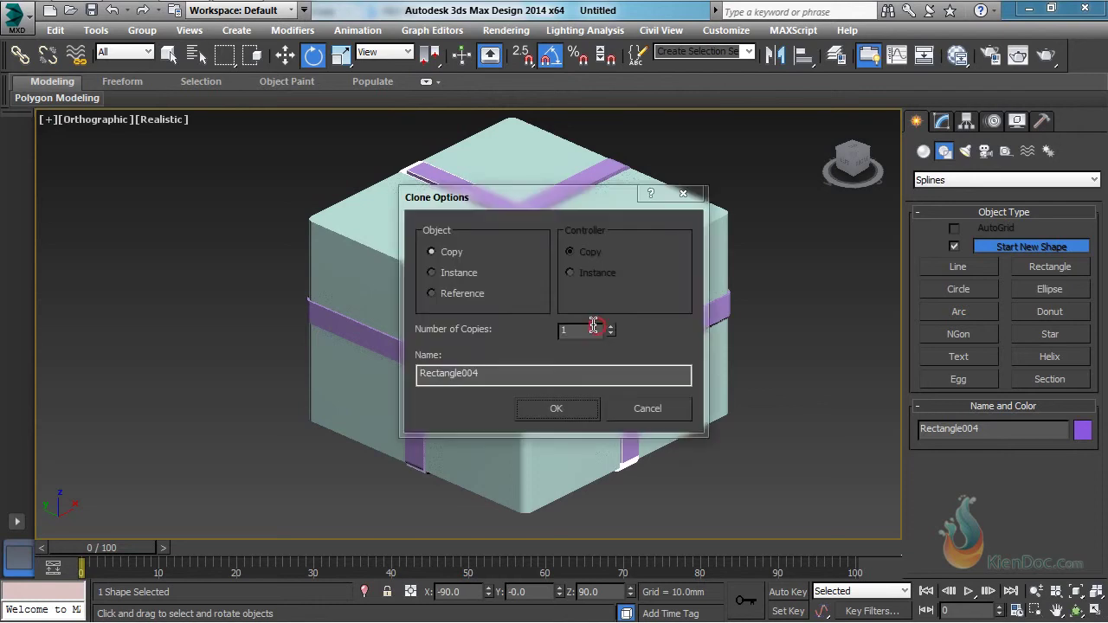
key(Return)
mouse_move(653, 355)
alt+middle_down()
mouse_move(428, 348)
mouse_move(679, 360)
alt+middle_up()
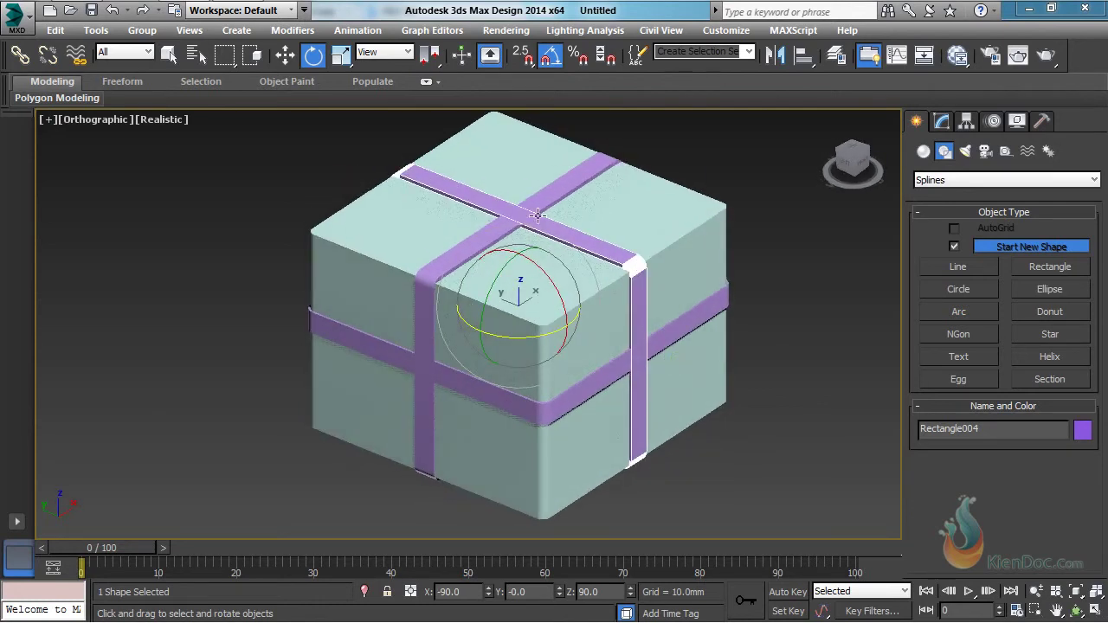
Step: Change the object color of the horizontal band around the box to pale yellow-green
click(684, 324)
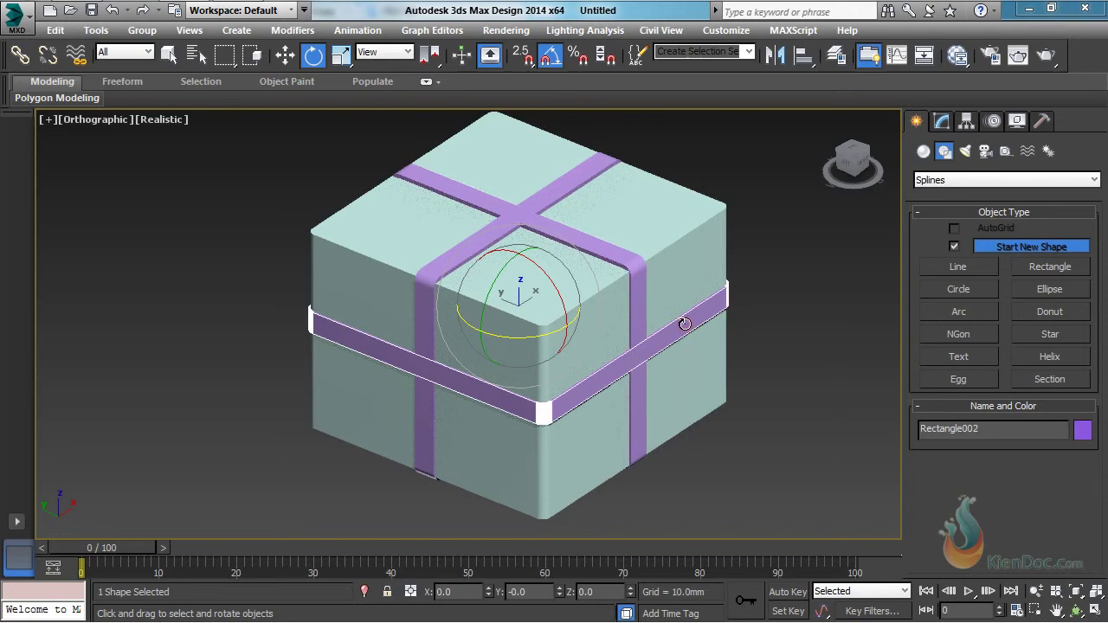
click(944, 122)
click(1096, 148)
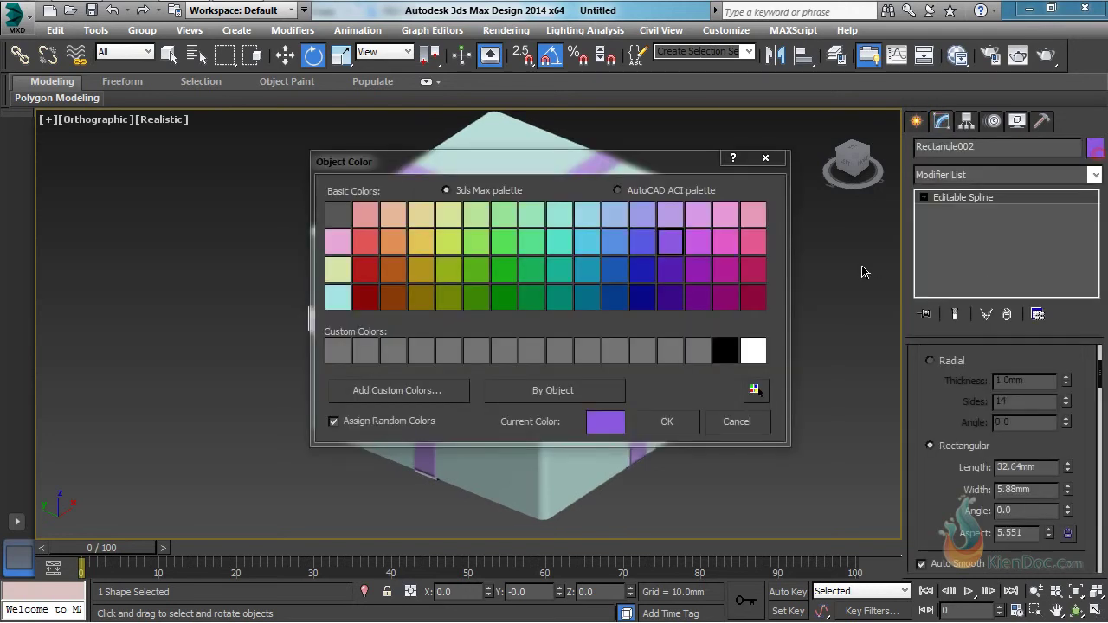
click(338, 271)
click(666, 421)
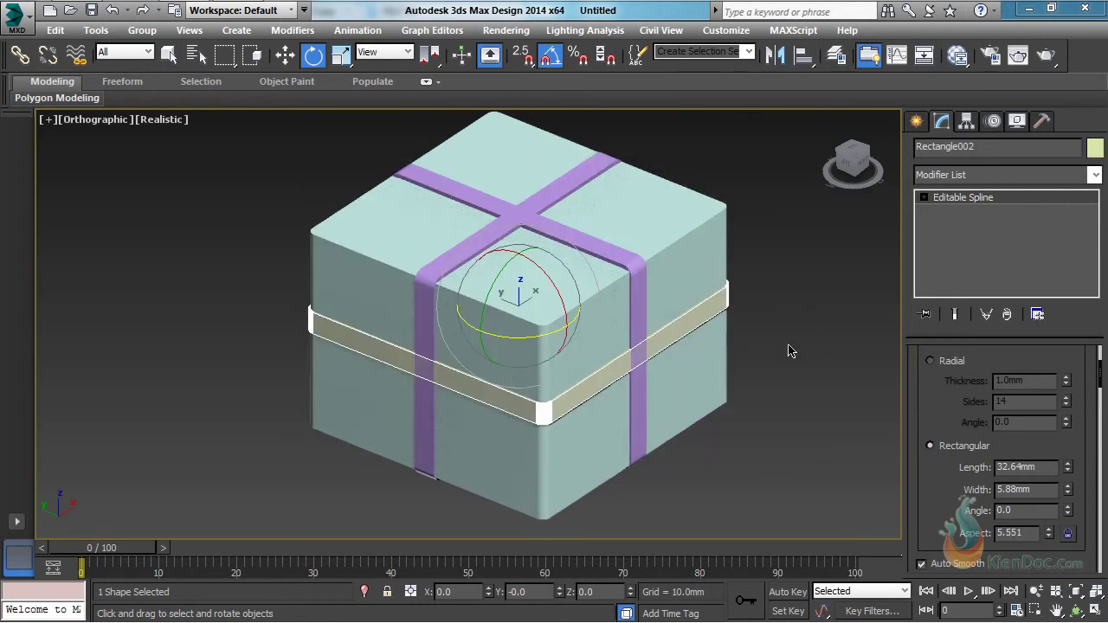
Step: Change the object color of the extruded gift box to light pink
click(690, 255)
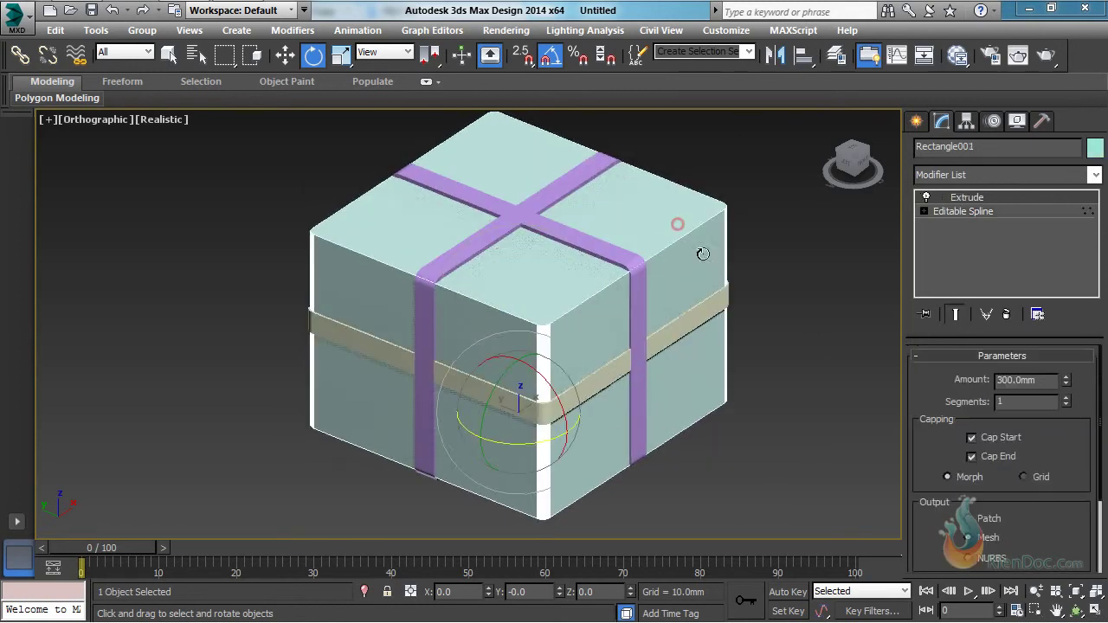
click(1095, 148)
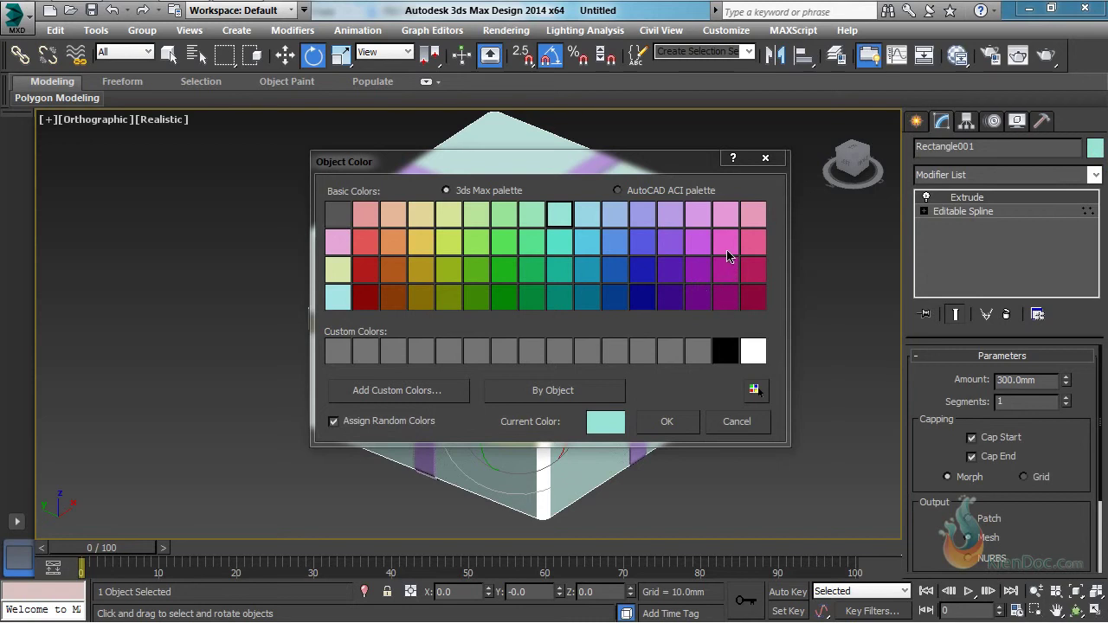
click(337, 242)
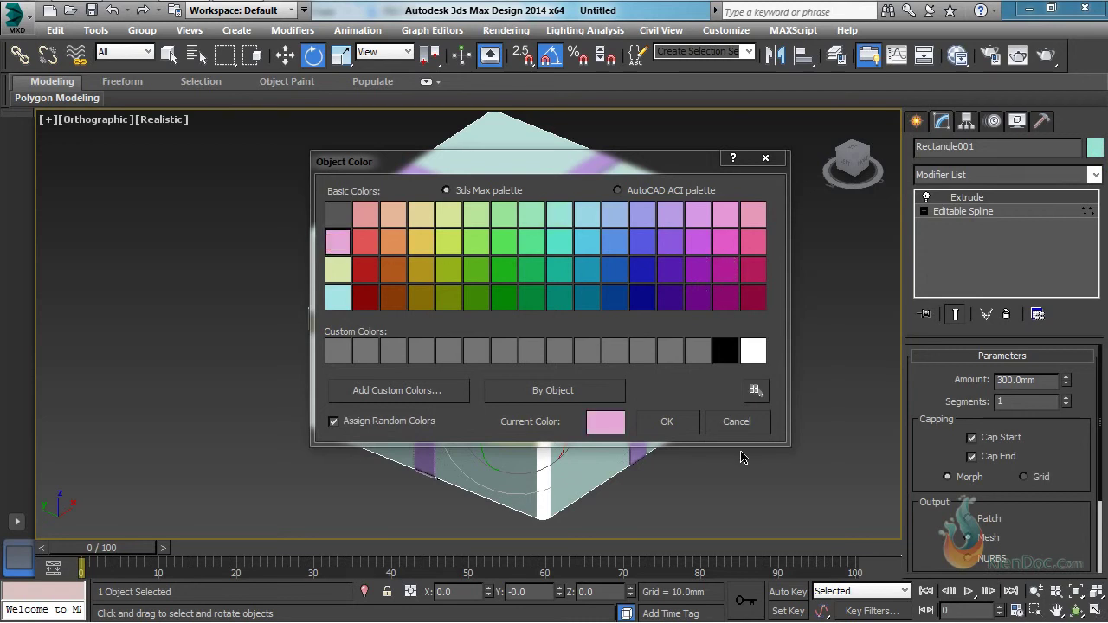
click(666, 422)
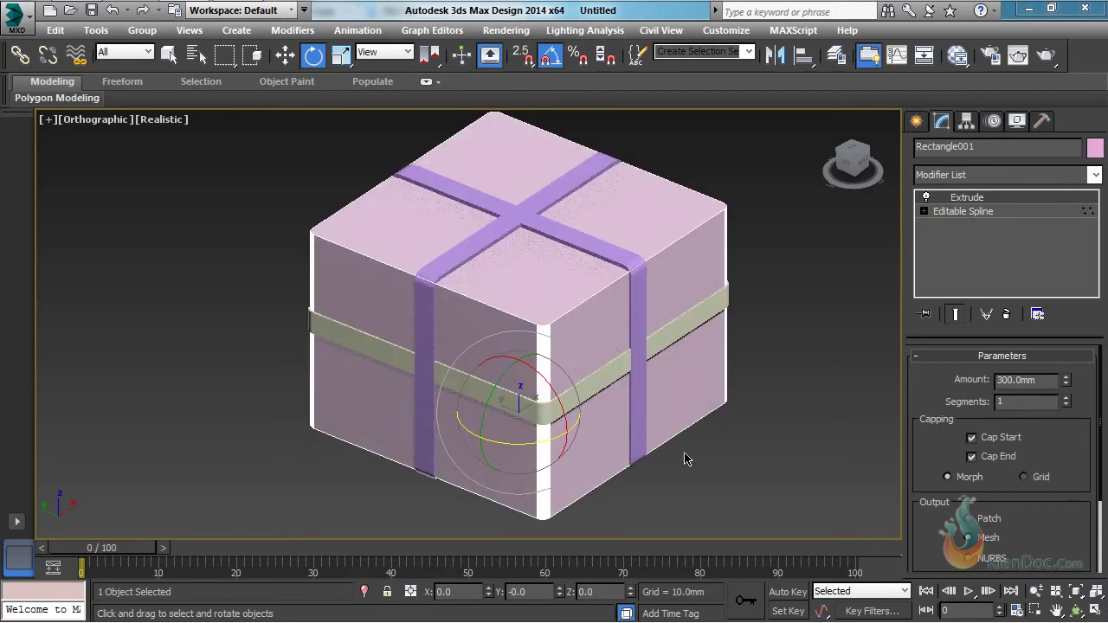
Step: Change the object color of both upright ribbon bands to the same dark purple
click(675, 334)
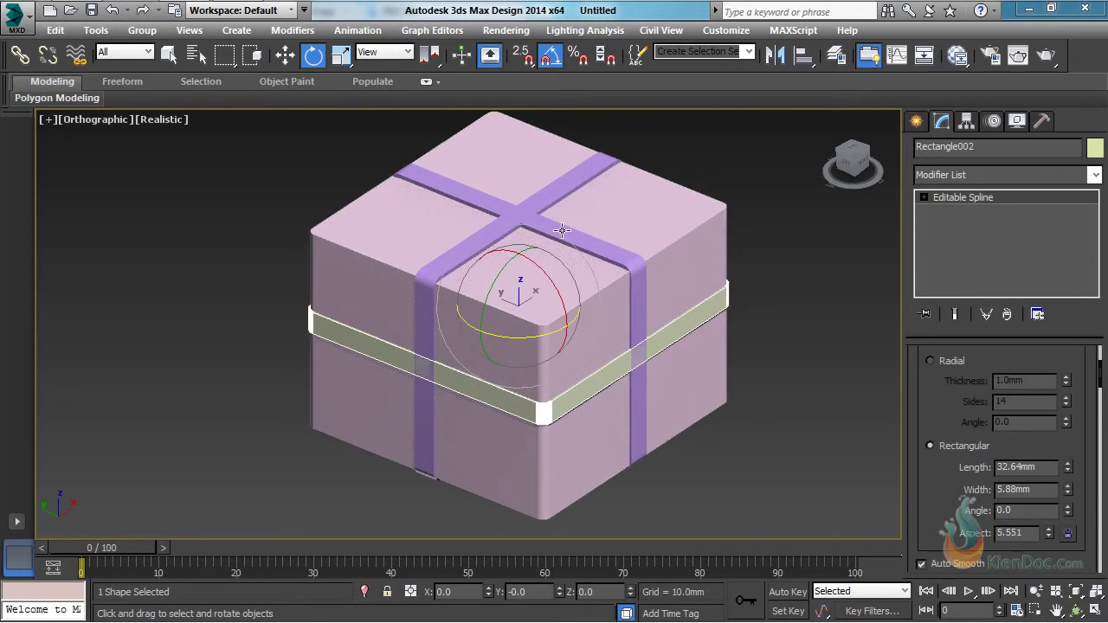
click(466, 190)
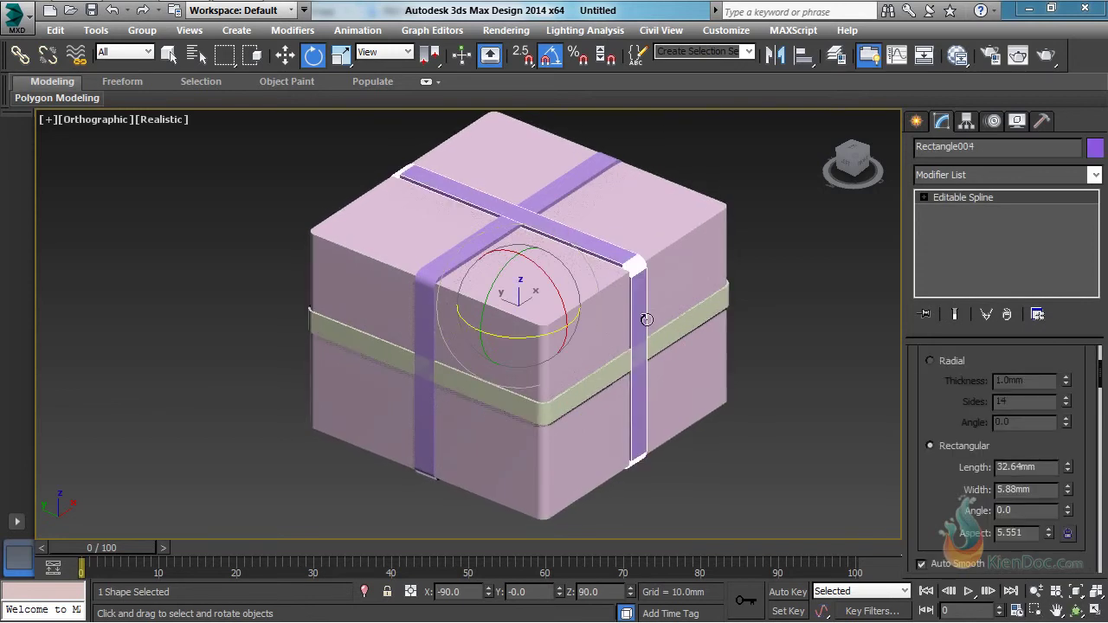
click(1095, 149)
click(670, 270)
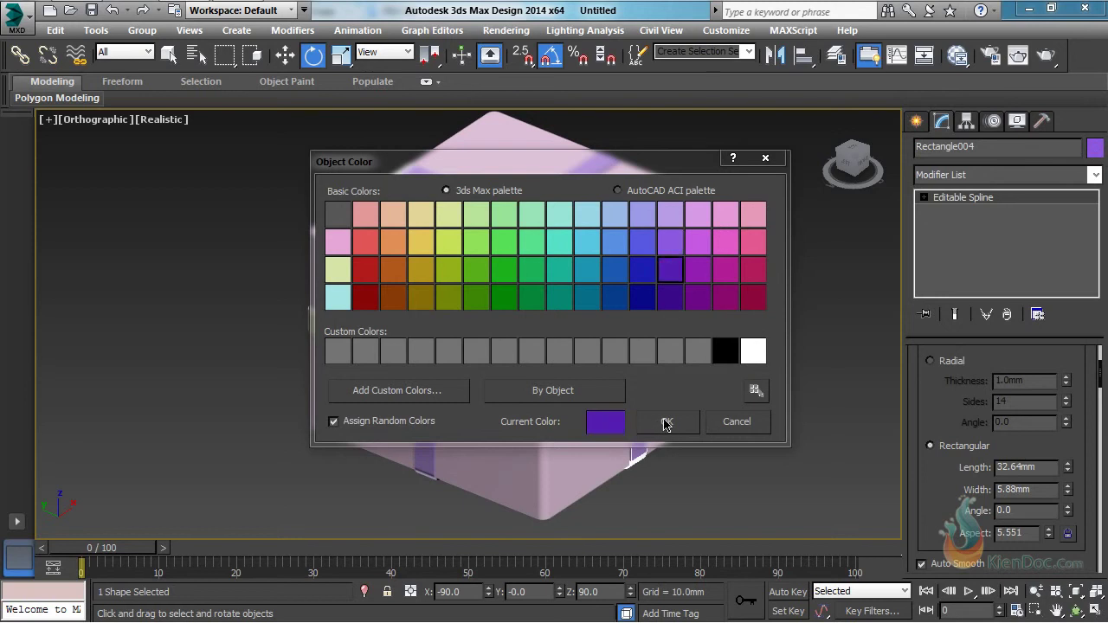
click(666, 423)
click(573, 181)
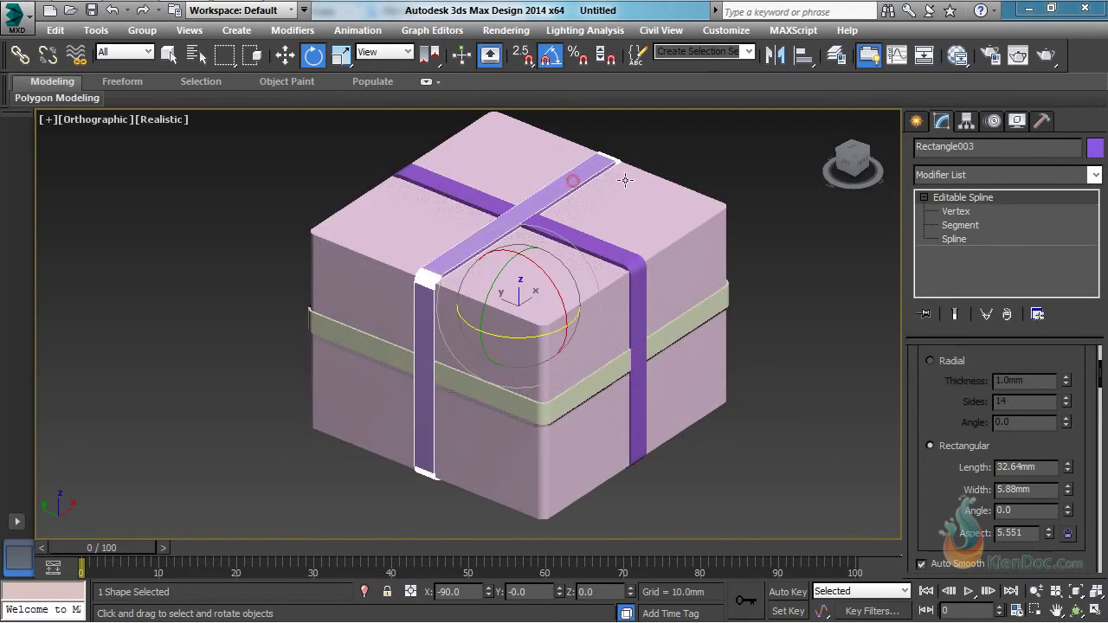
click(1095, 149)
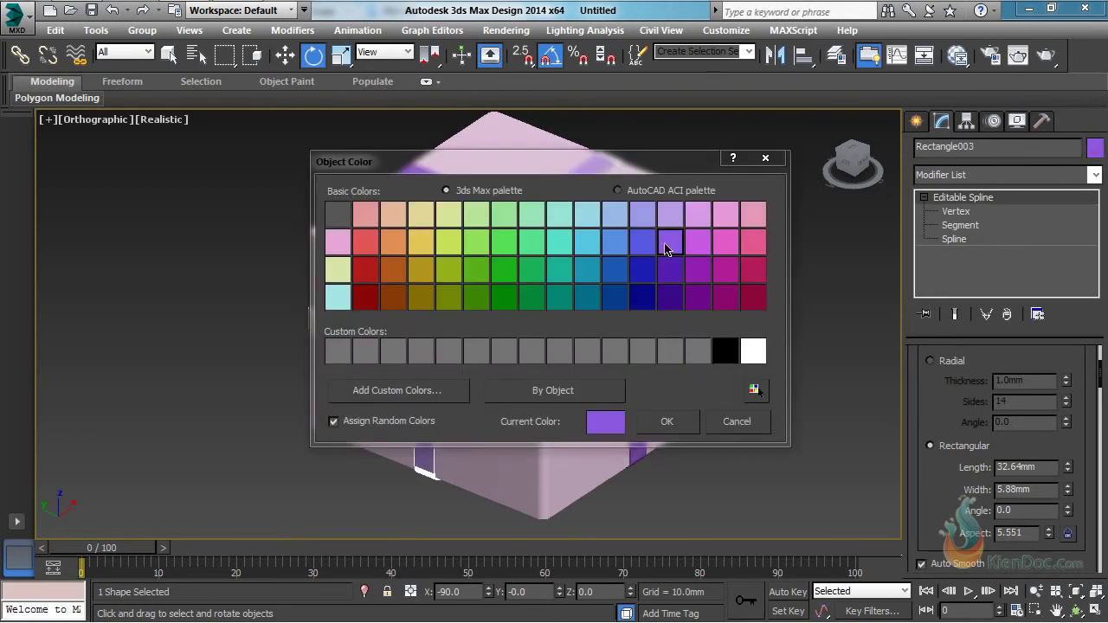
click(672, 269)
click(667, 422)
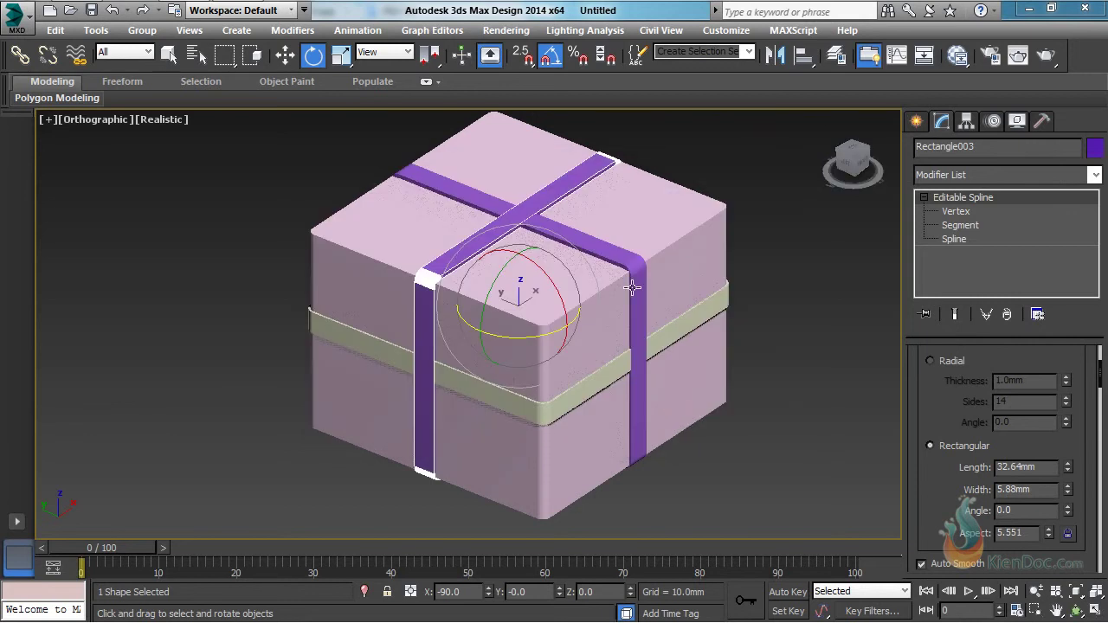
Step: Return from the maximized Orthographic view to the four-viewport layout
middle_drag(508, 242, 516, 291)
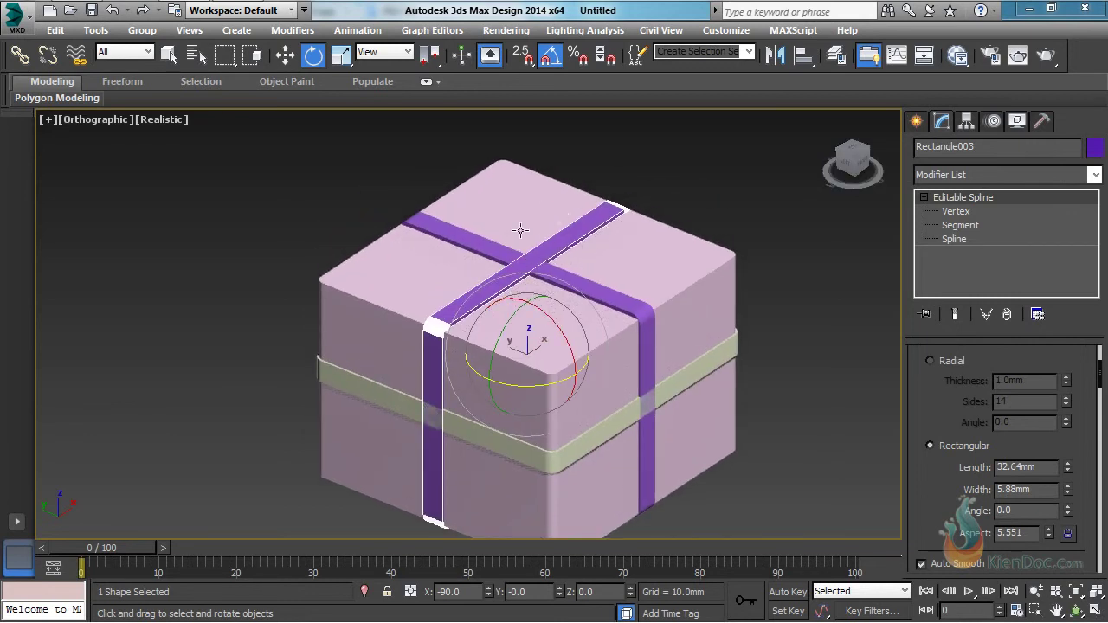
middle_drag(536, 281, 536, 257)
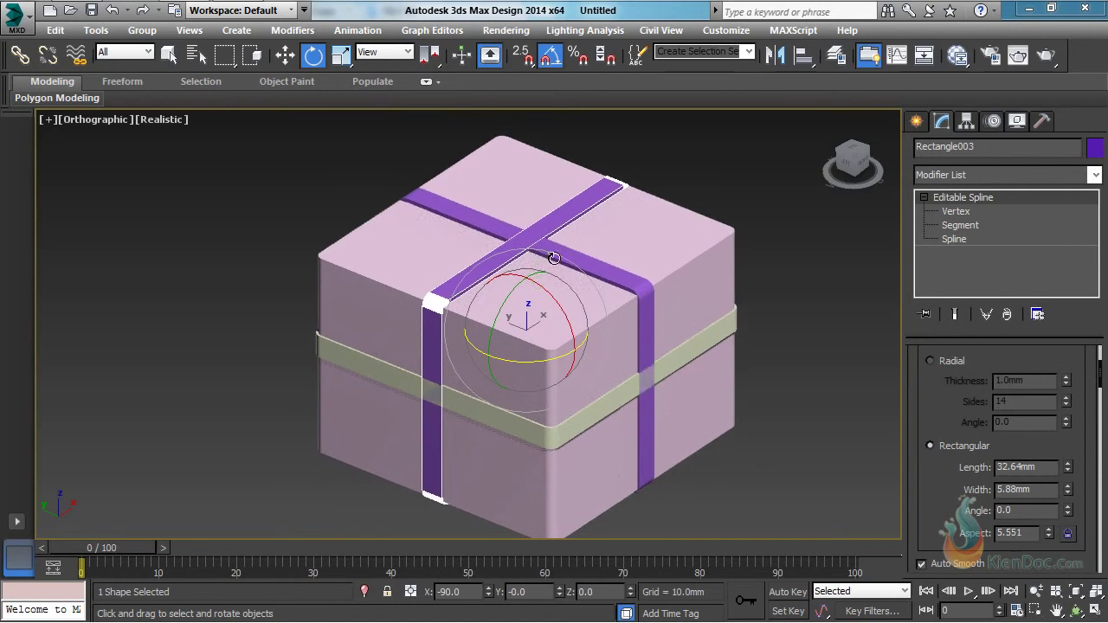
click(1096, 613)
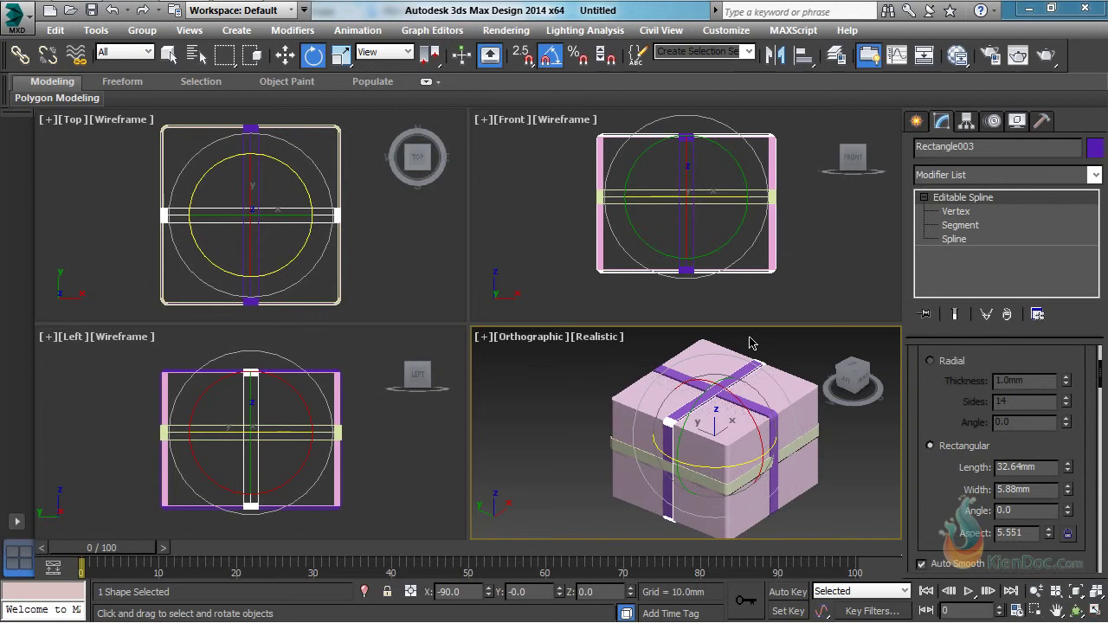
Step: Prepare a new Line spline in the Front view with its renderer and viewport thickness turned off
middle_drag(661, 133, 663, 185)
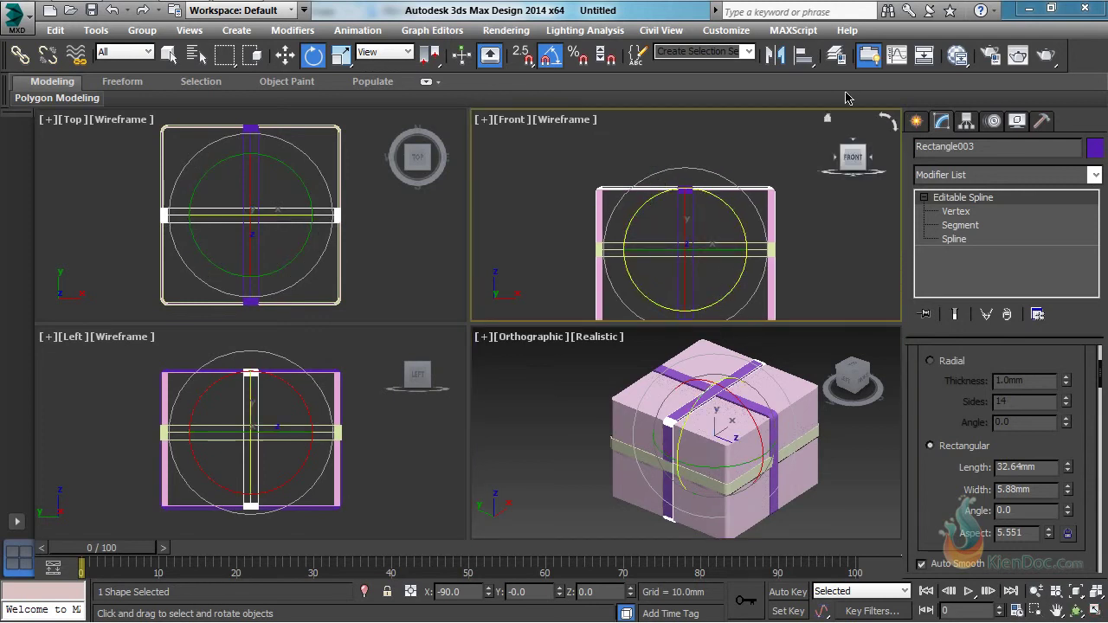
click(917, 122)
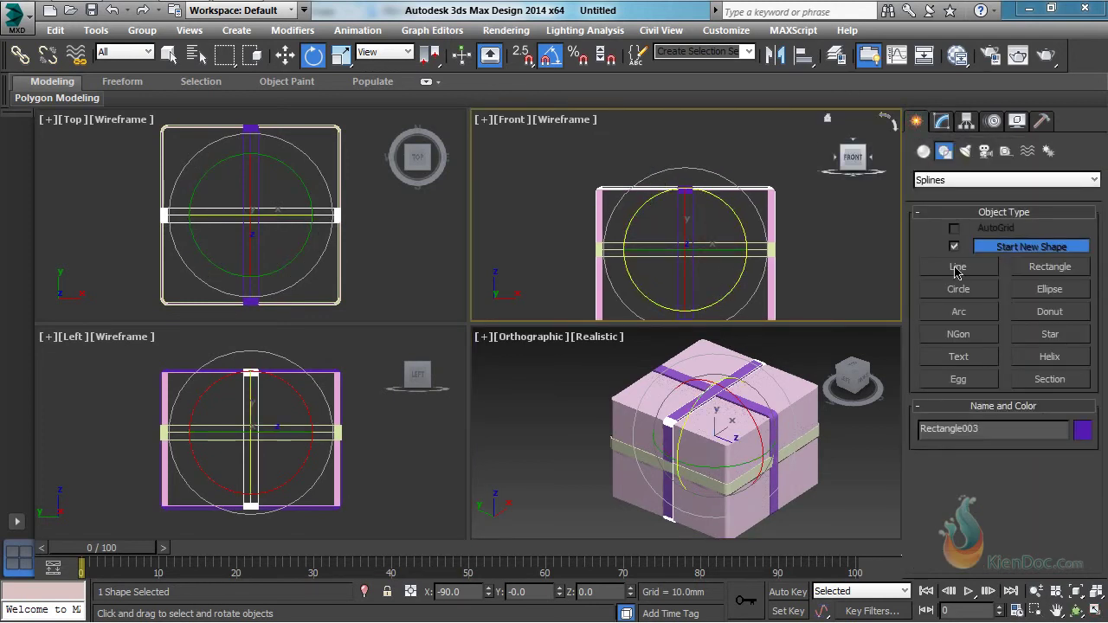
click(958, 268)
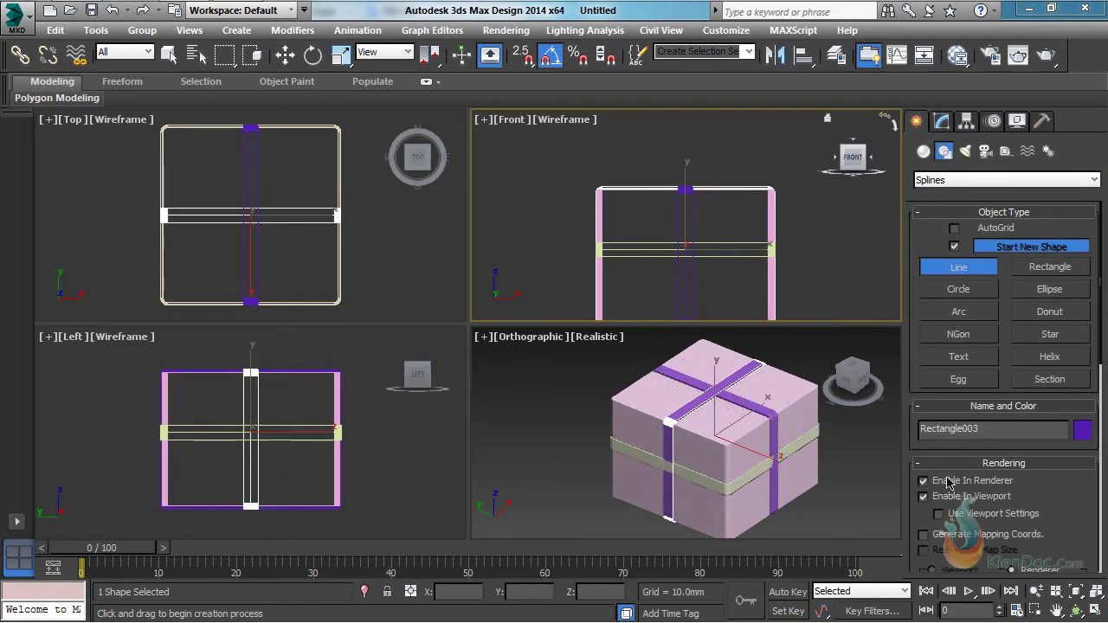
click(948, 481)
click(958, 465)
drag(956, 530, 947, 377)
Step: Draw a closed four-point bow-loop outline in the Front view, starting just above the top ribbon crossing and extending over the box's right half
scroll(724, 232, up, 3)
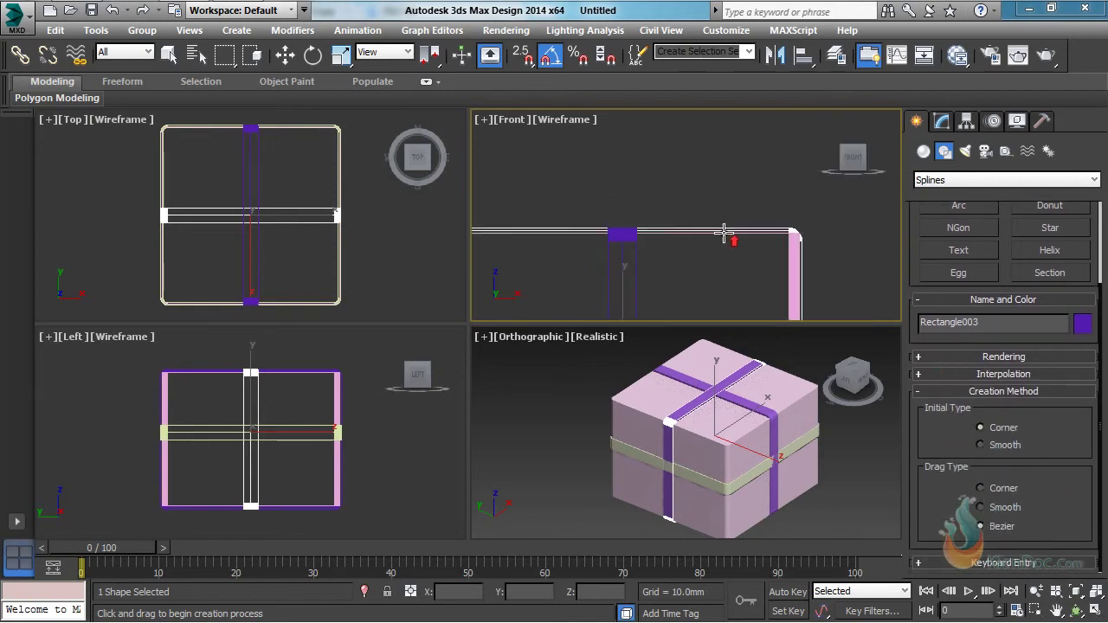
scroll(684, 223, down, 3)
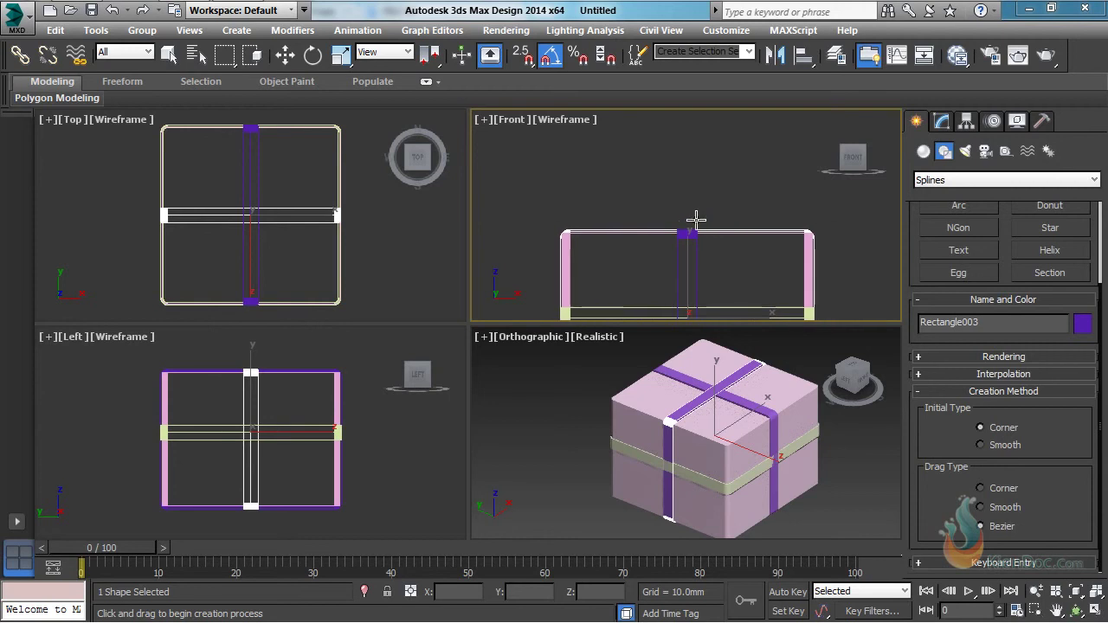
click(685, 224)
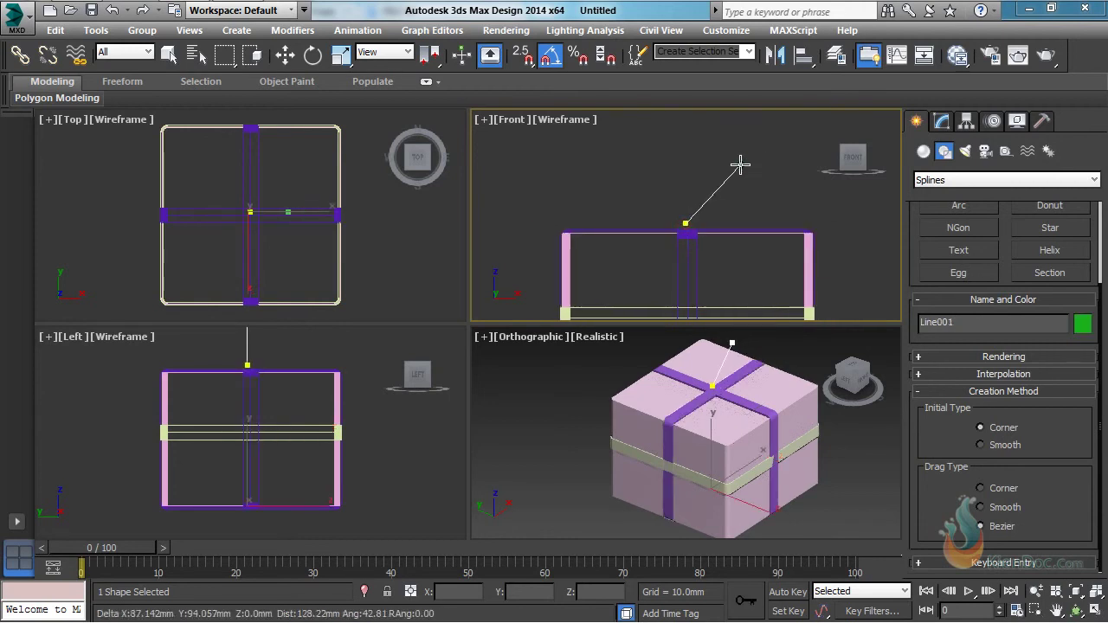
drag(739, 164, 804, 168)
click(794, 164)
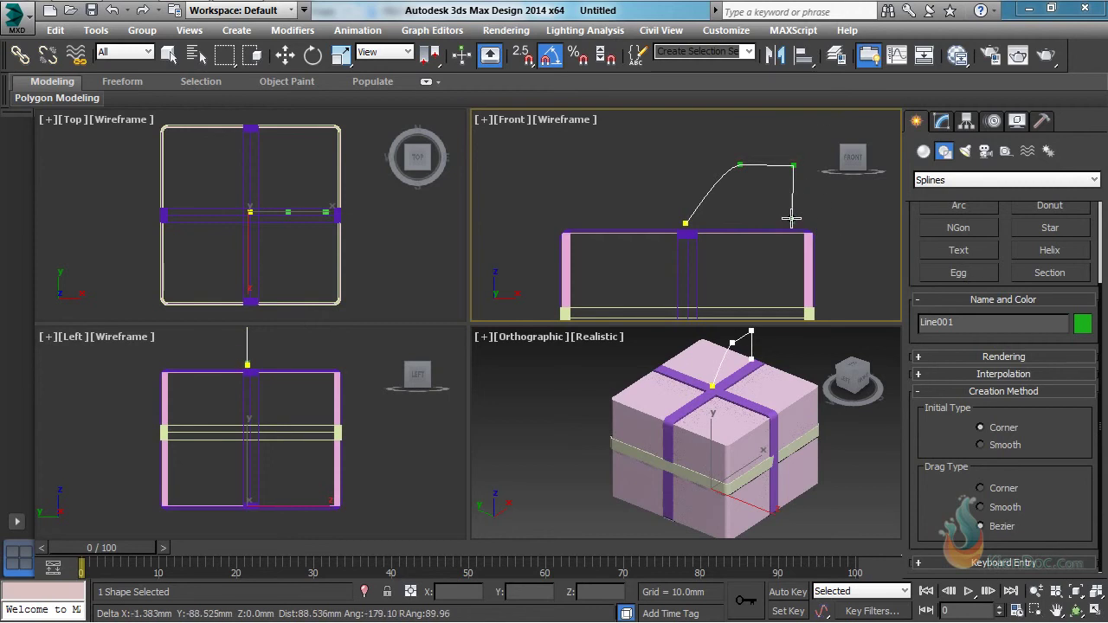
click(791, 215)
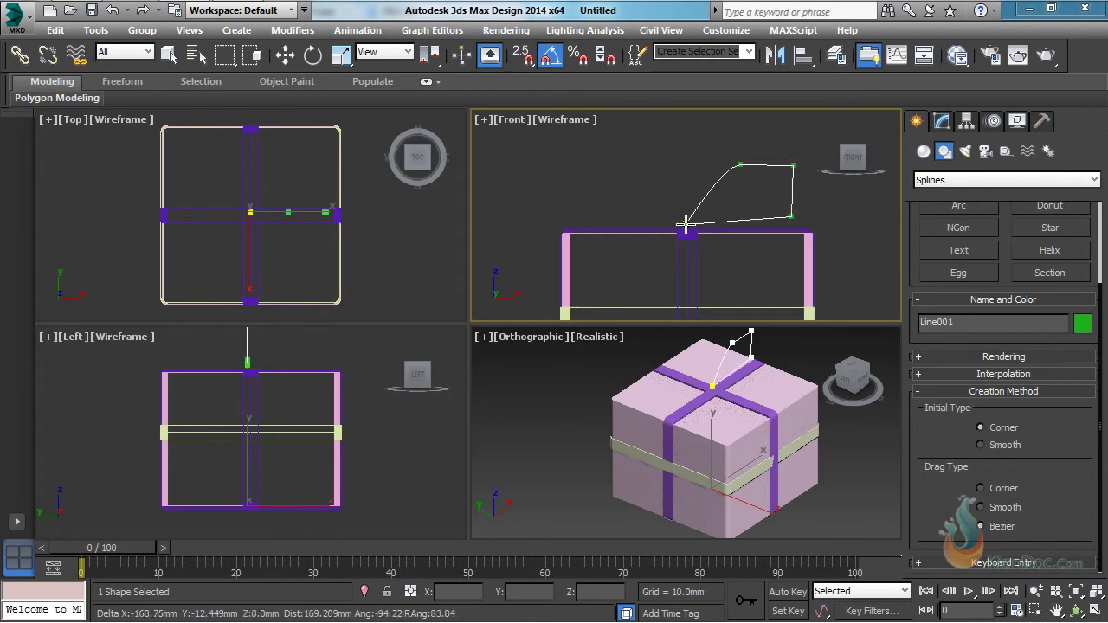
click(685, 224)
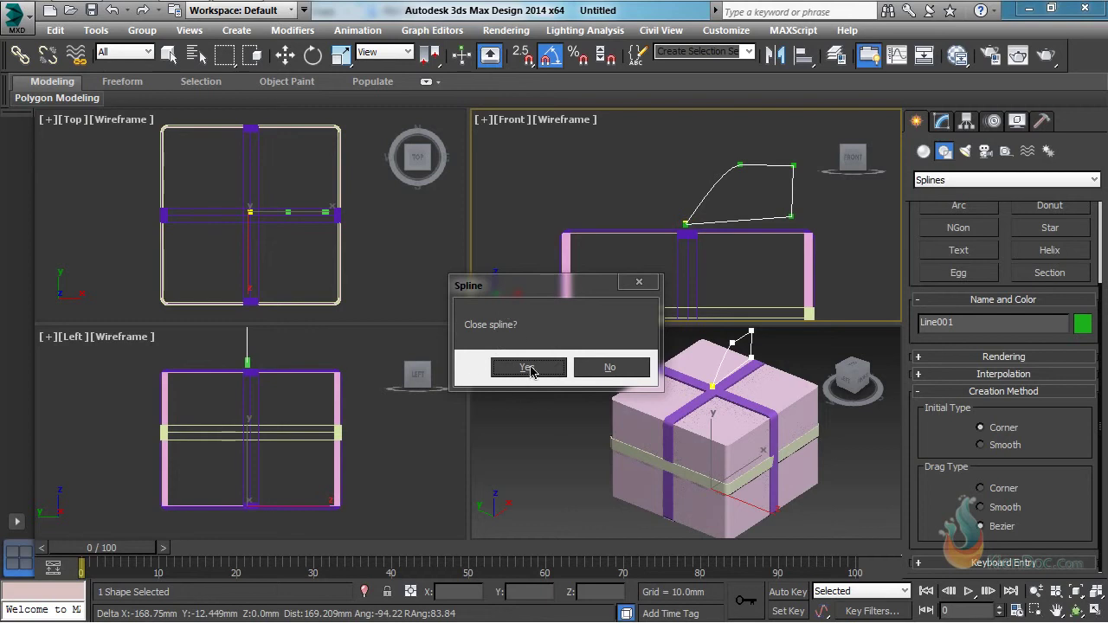
click(527, 368)
Step: Convert all vertices of the loop outline to Bezier Corner
middle_drag(725, 196, 673, 186)
right_click(708, 194)
key(1)
scroll(722, 195, up, 2)
click(671, 162)
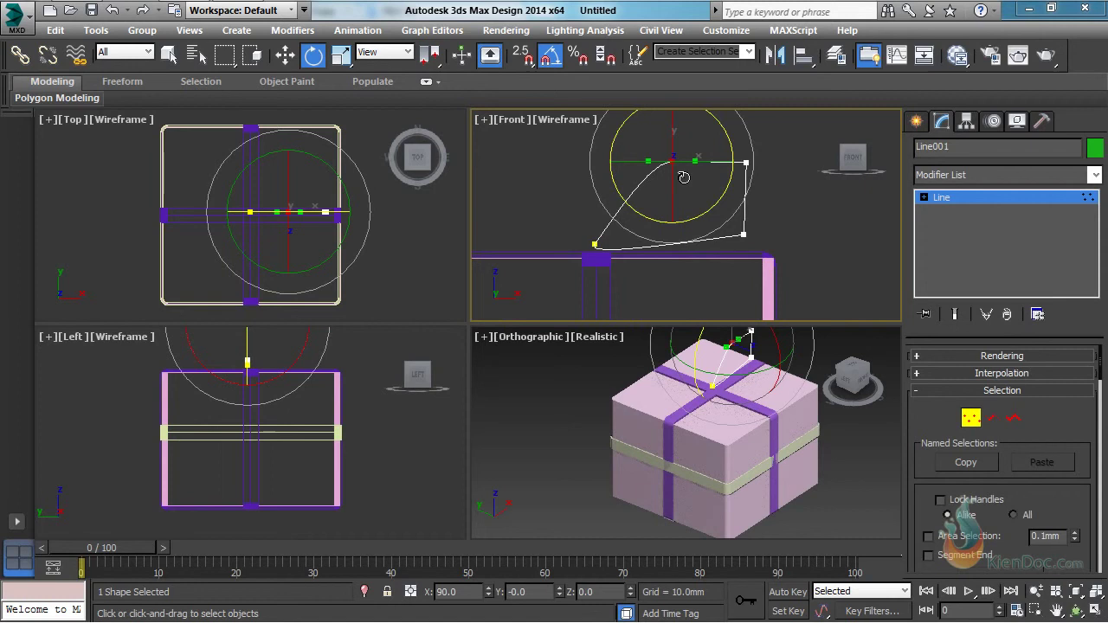
click(284, 55)
middle_drag(728, 186, 723, 197)
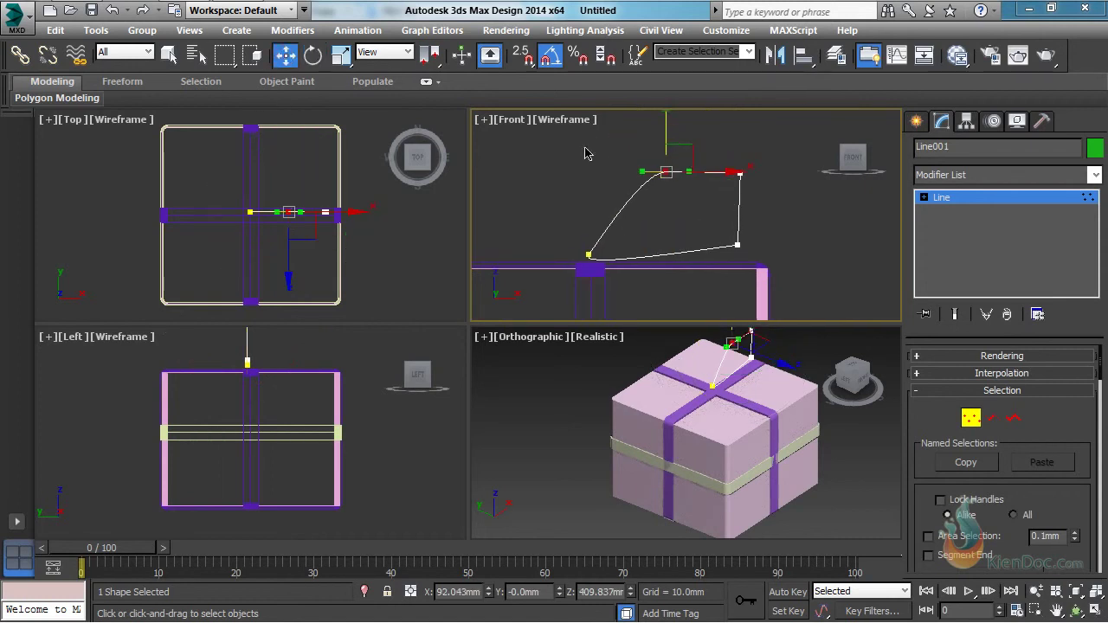
drag(544, 131, 824, 279)
right_click(725, 232)
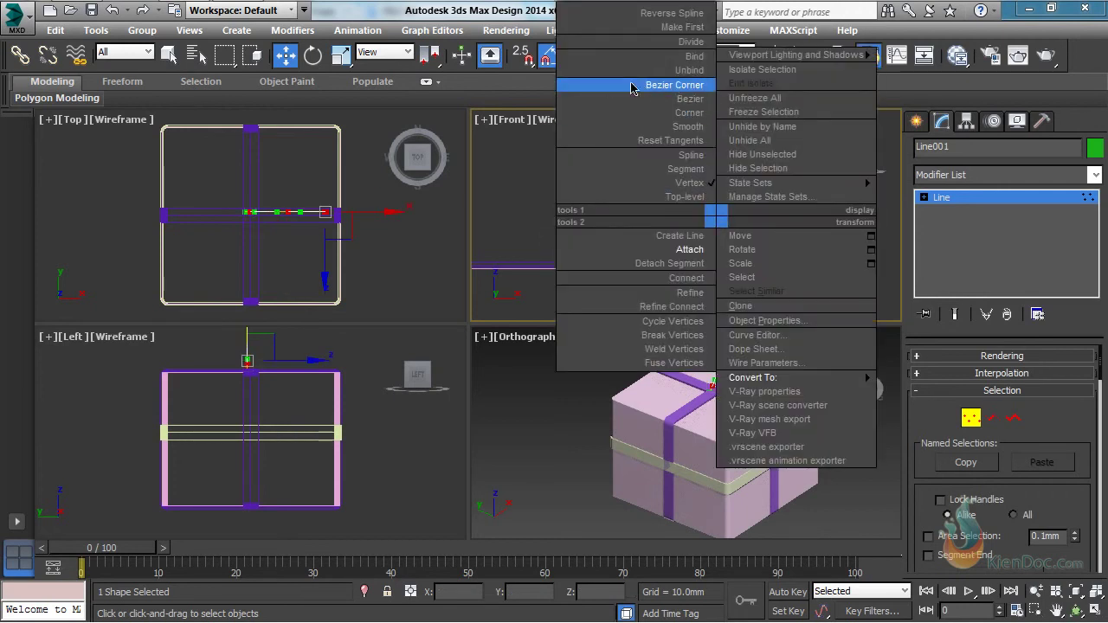
click(690, 87)
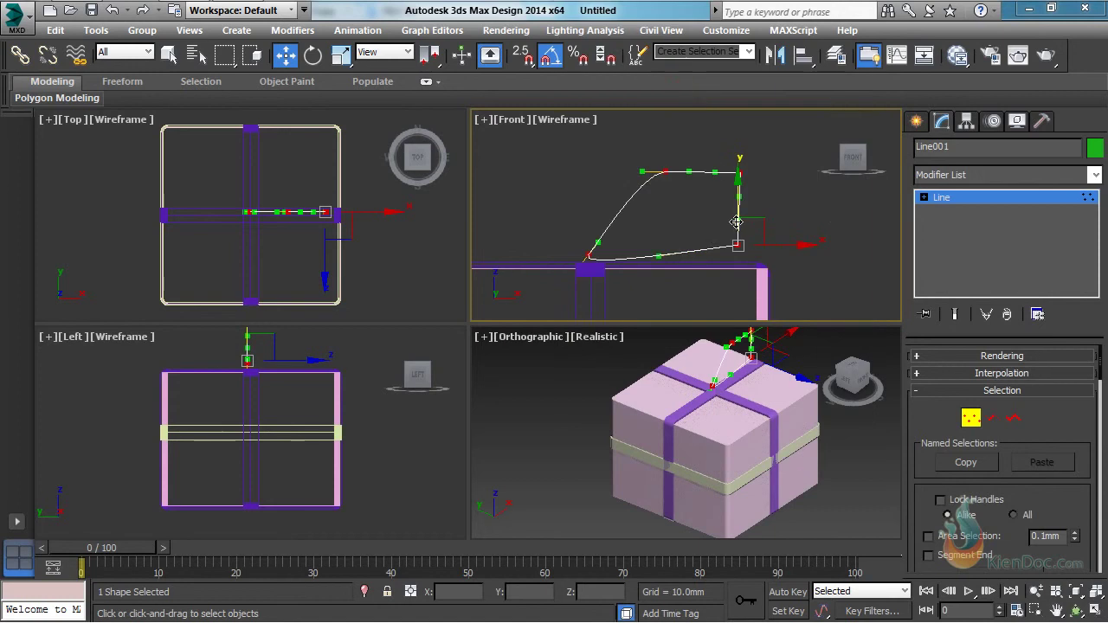
Step: Tilt the tangent handles of the loop's upper-left vertex and raise the vertex slightly to round the rising side
click(678, 198)
drag(698, 157, 654, 185)
scroll(674, 163, up, 2)
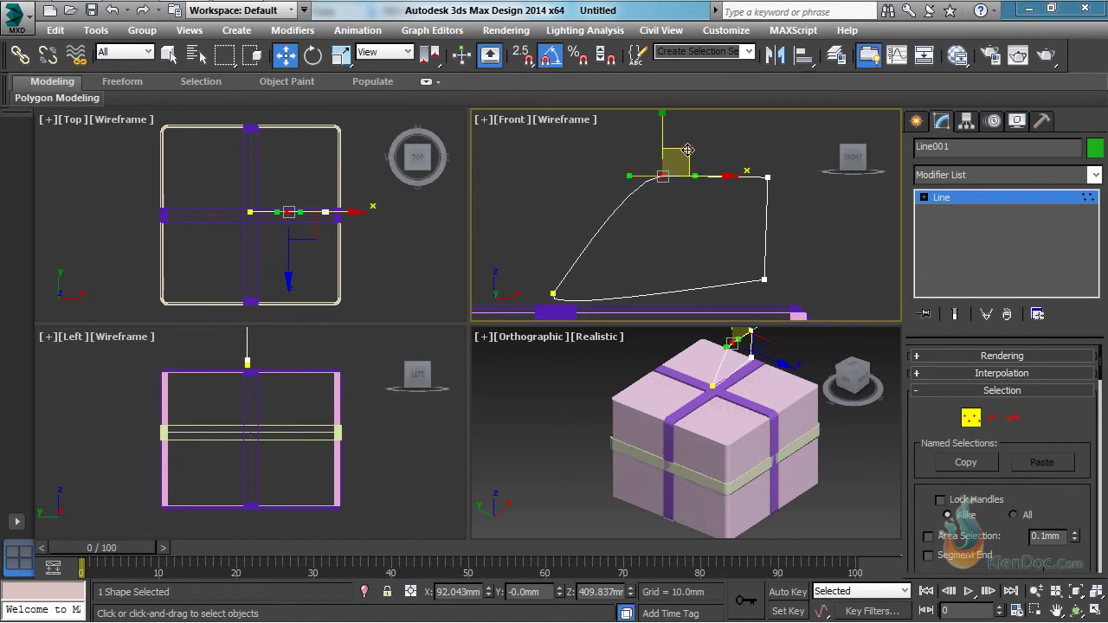
mouse_move(629, 179)
mouse_down()
mouse_move(606, 203)
mouse_move(593, 200)
mouse_move(615, 191)
mouse_up()
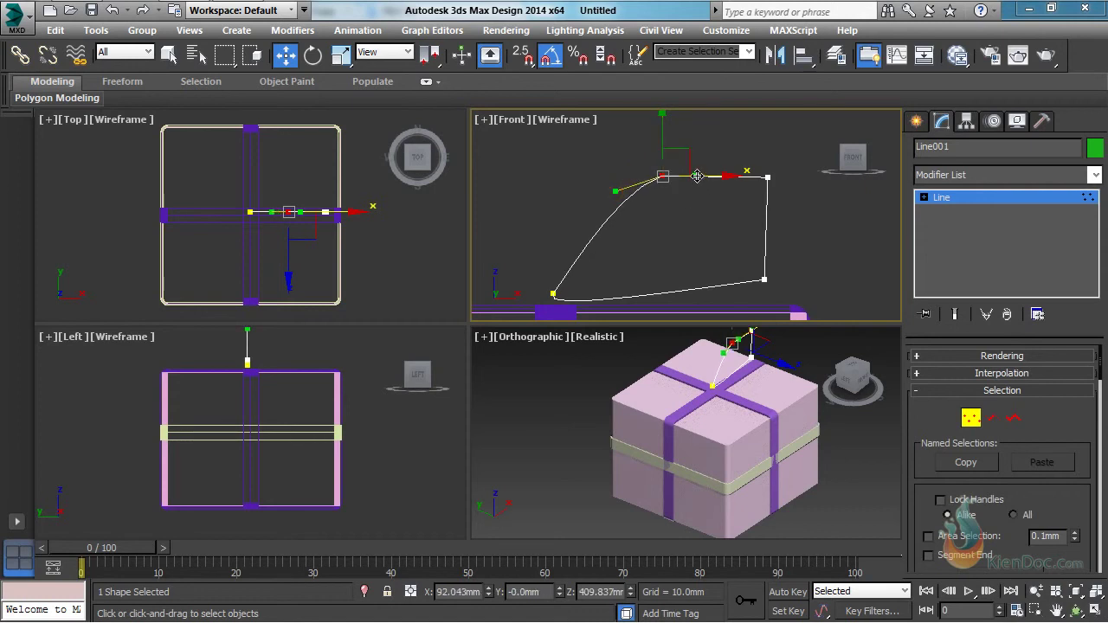
mouse_move(694, 159)
mouse_down()
mouse_move(698, 166)
mouse_move(686, 142)
mouse_up()
Step: Pull both tangent handles of the loop's upper-right vertex outward to bulge the top and right sides
click(766, 173)
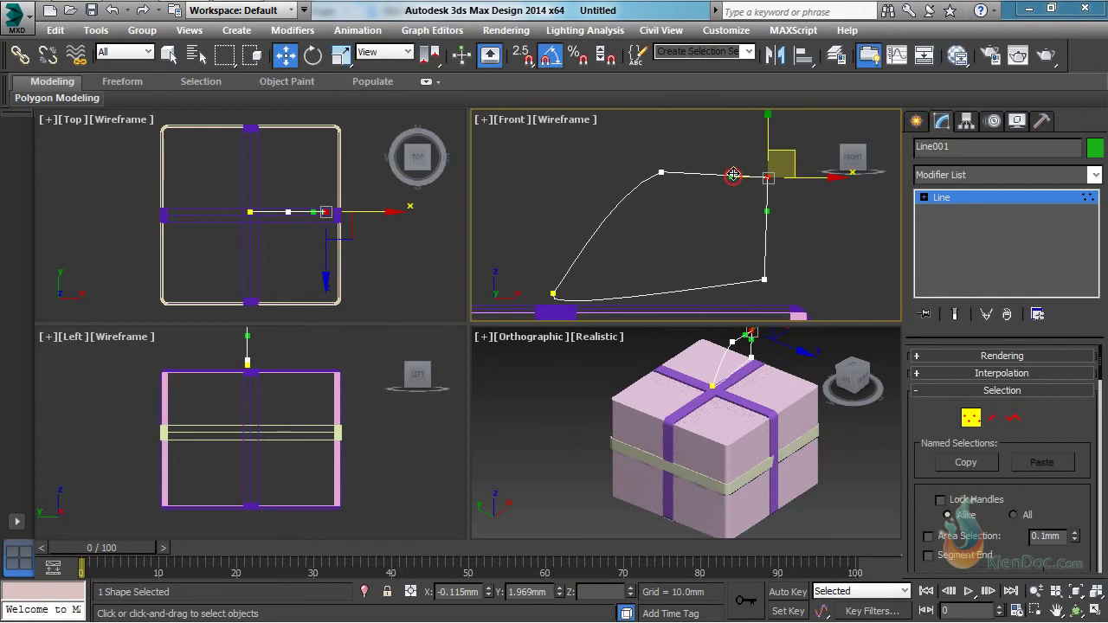
drag(735, 180, 732, 147)
drag(766, 210, 789, 221)
Step: Adjust both tangent handles of the loop's lower-right vertex so the right side curves smoothly into the bottom edge
click(765, 278)
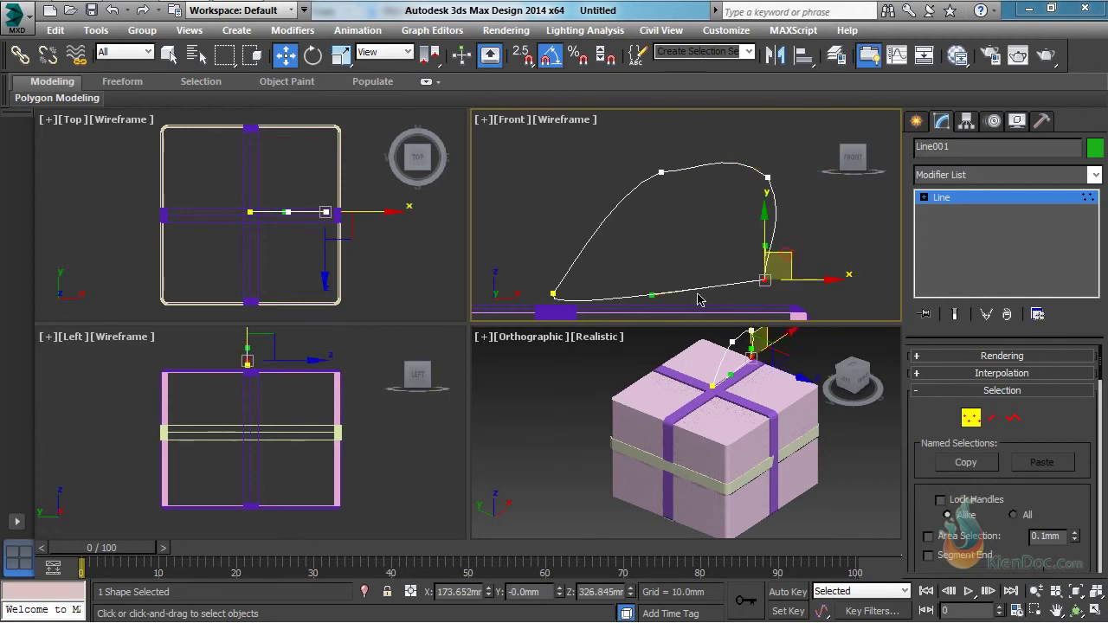
drag(656, 297, 653, 287)
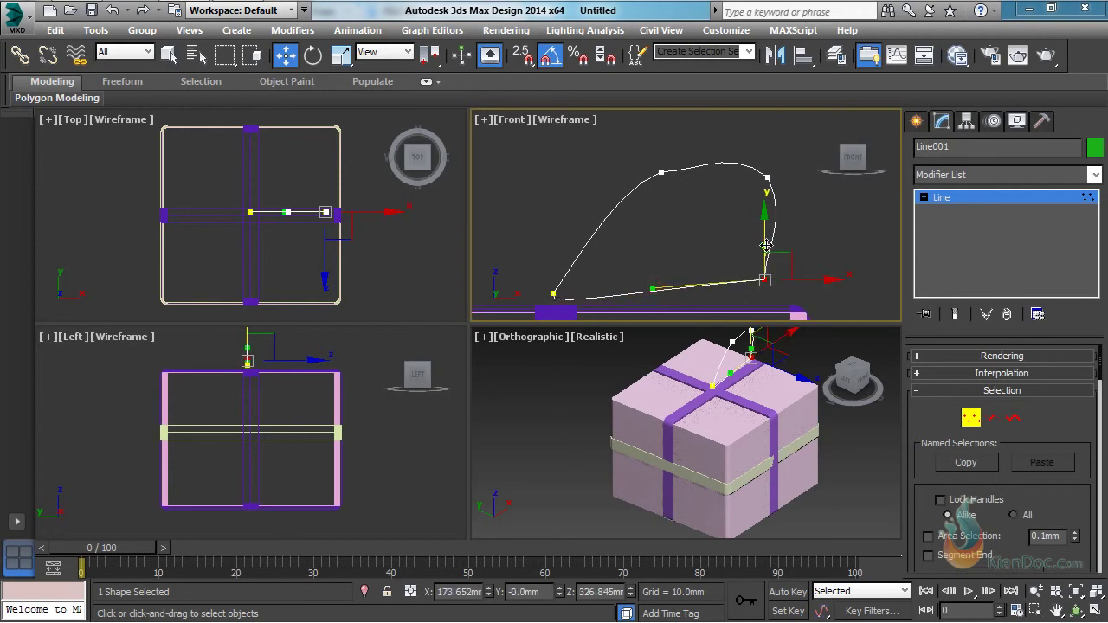
drag(766, 244, 780, 244)
scroll(780, 245, up, 4)
scroll(763, 259, up, 2)
middle_drag(738, 258, 671, 155)
click(703, 211)
drag(676, 140, 784, 184)
scroll(747, 196, down, 6)
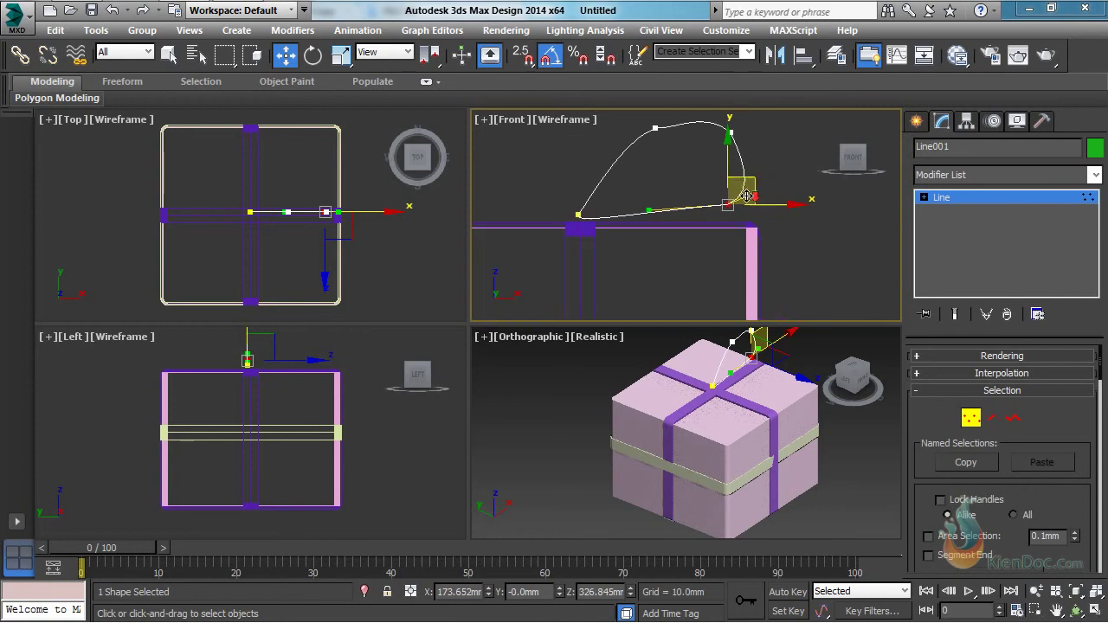
Step: Move the loop's upper-right vertex slightly outward and upward, and refine its tangent handles for a rounder corner
middle_drag(748, 191, 748, 223)
scroll(745, 163, up, 3)
drag(754, 148, 645, 204)
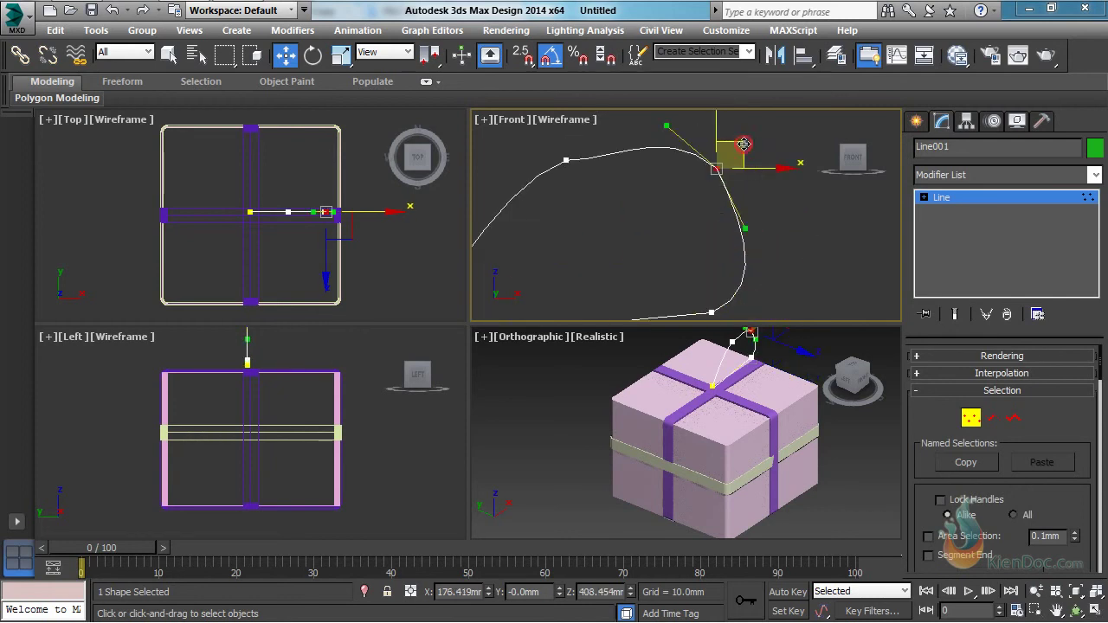
drag(743, 144, 768, 131)
drag(774, 215, 785, 222)
Step: Raise the right tangent handle of the loop's upper-left vertex to align it with the left handle and remove the kink
scroll(718, 210, down, 3)
middle_drag(657, 217, 703, 231)
click(688, 200)
scroll(697, 197, up, 4)
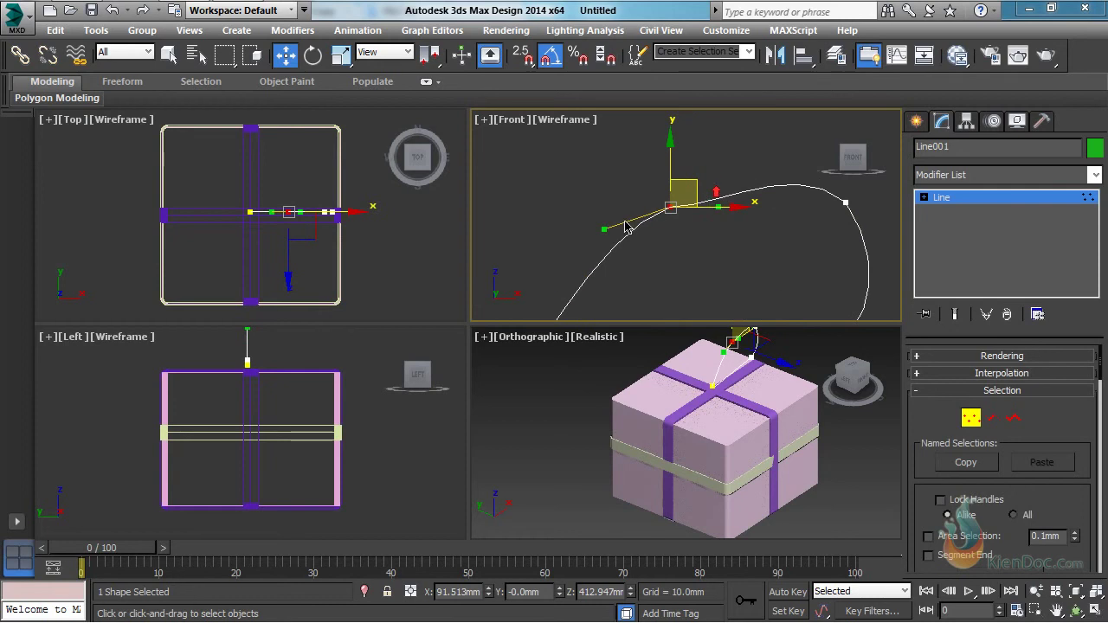
scroll(701, 208, up, 5)
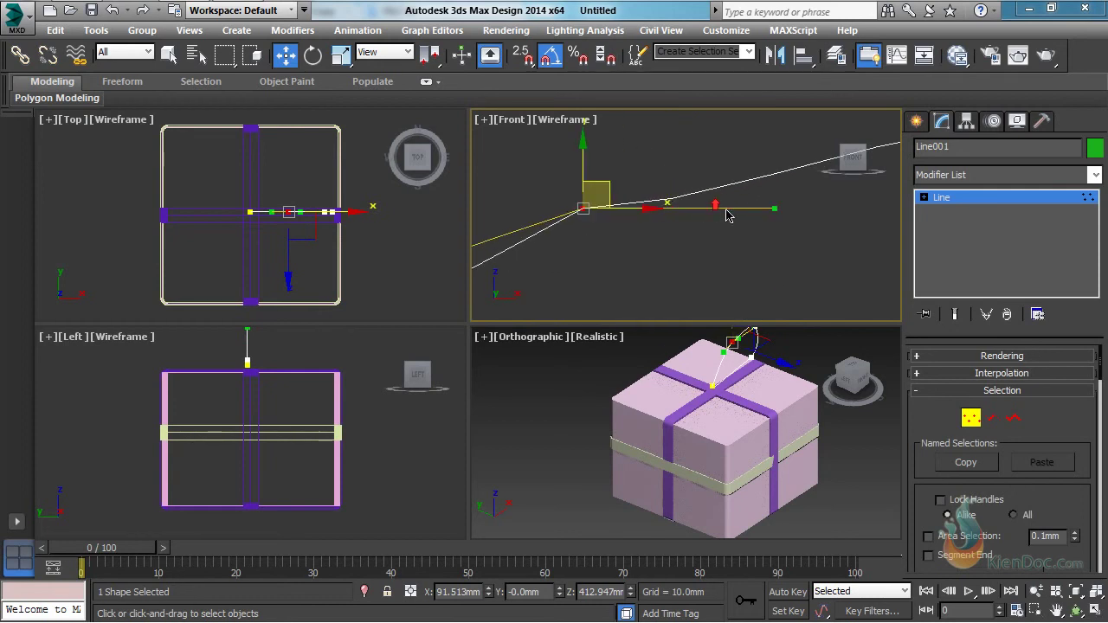
drag(774, 206, 762, 123)
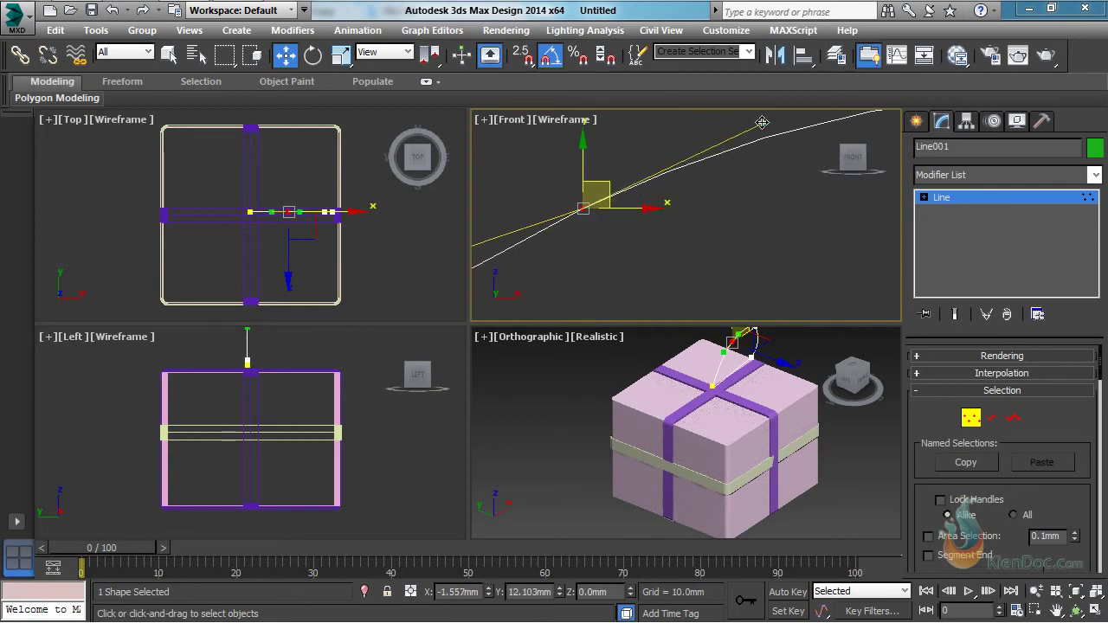
scroll(754, 202, down, 5)
middle_drag(751, 217, 739, 140)
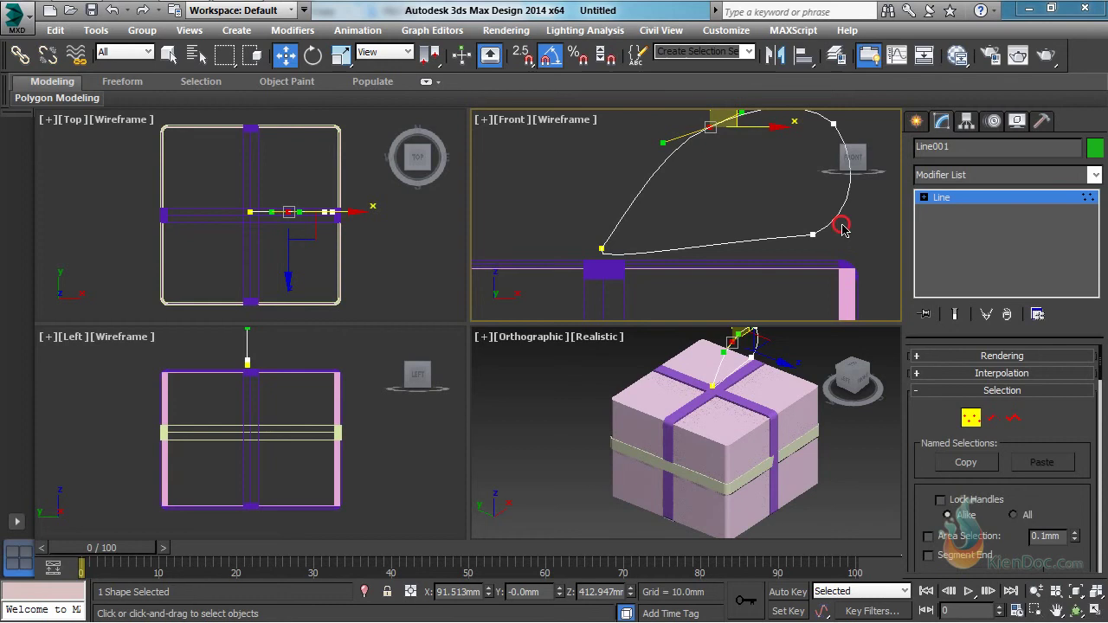
Step: Change the loop's lower-right vertex to Smooth and its starting vertex above the ribbon crossing to Corner
click(812, 236)
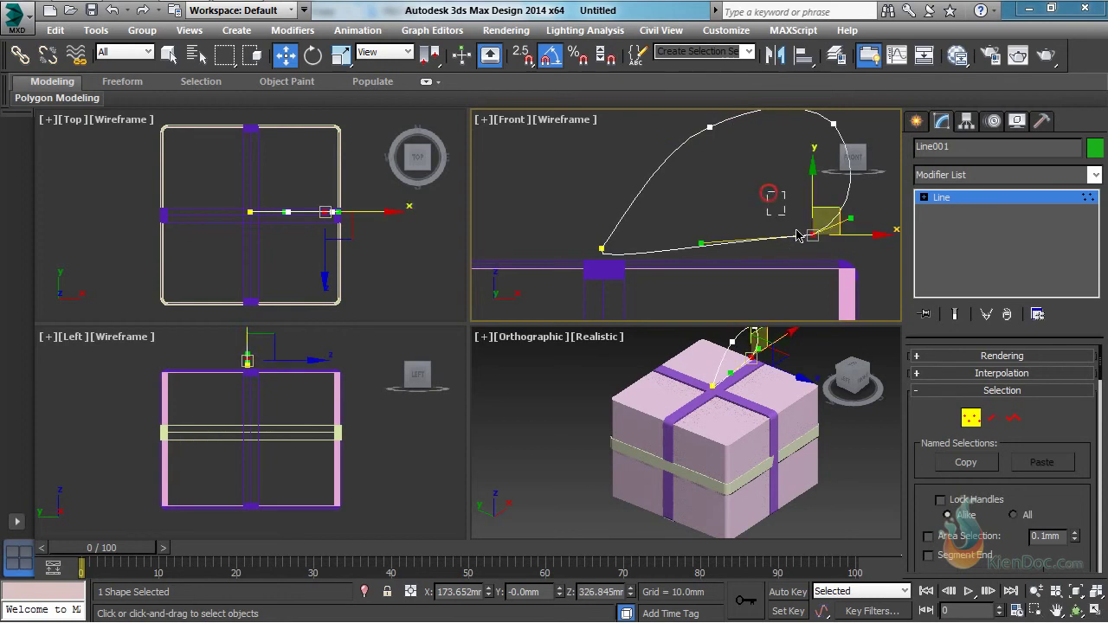
right_click(804, 229)
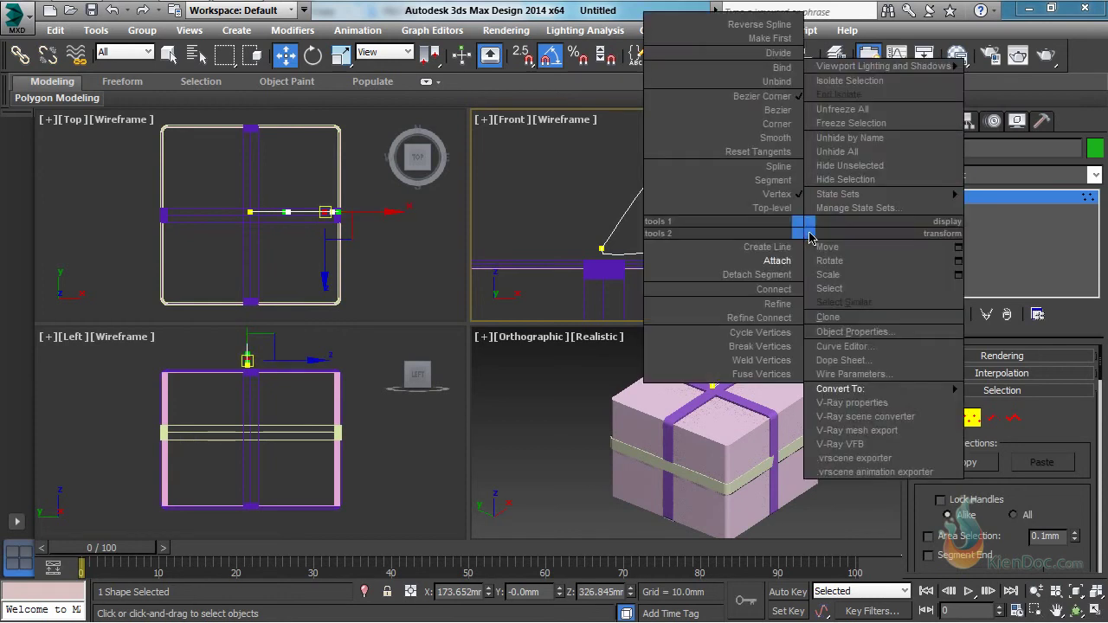
click(774, 139)
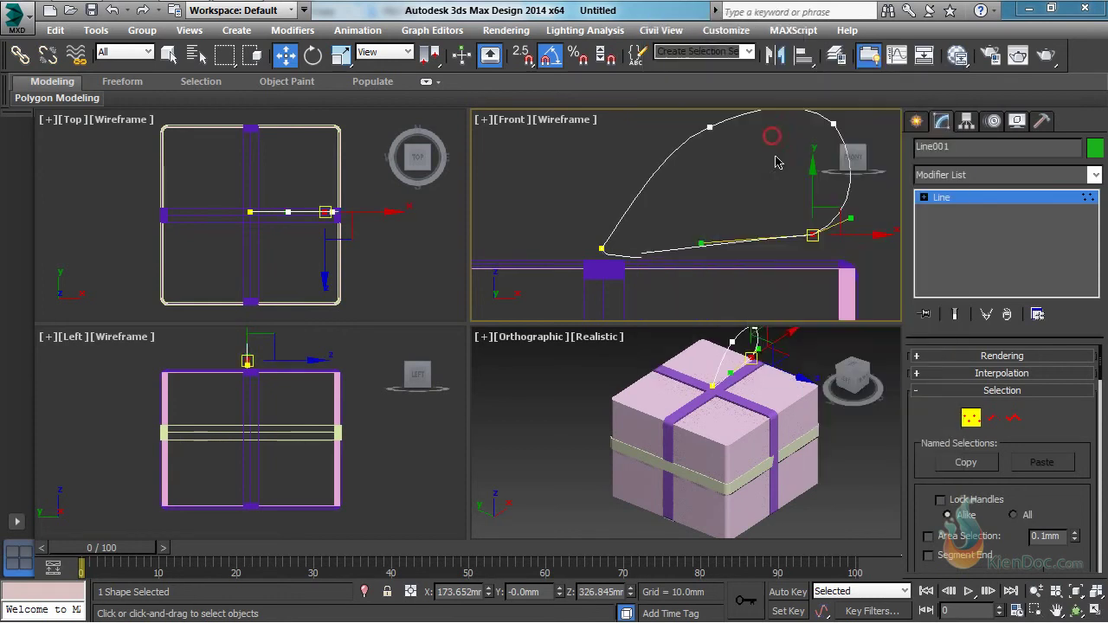
click(602, 249)
right_click(610, 253)
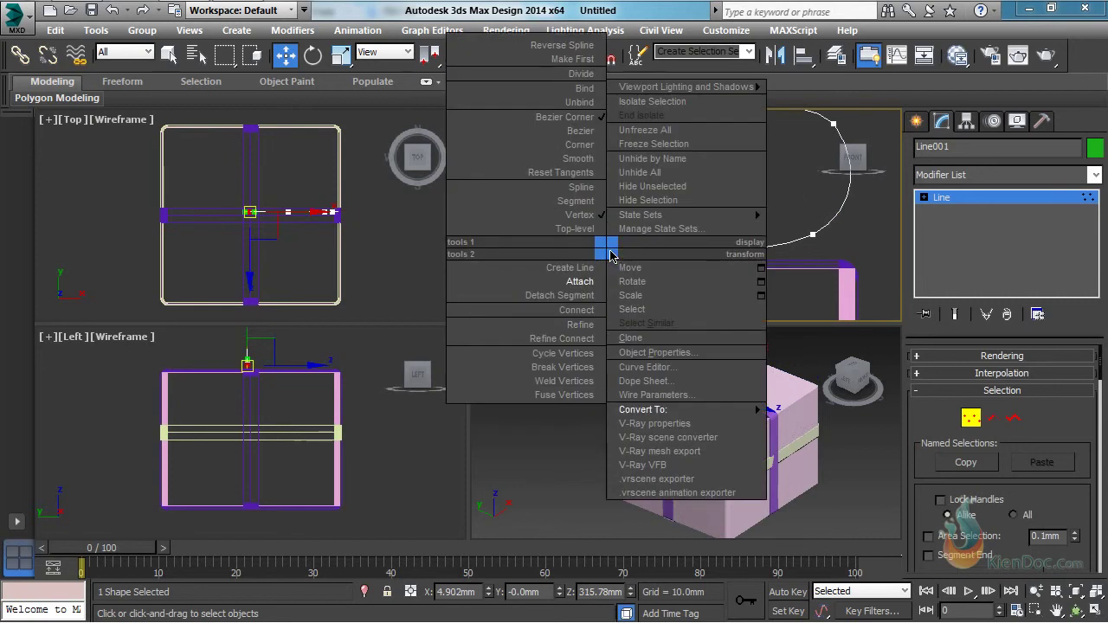
click(580, 145)
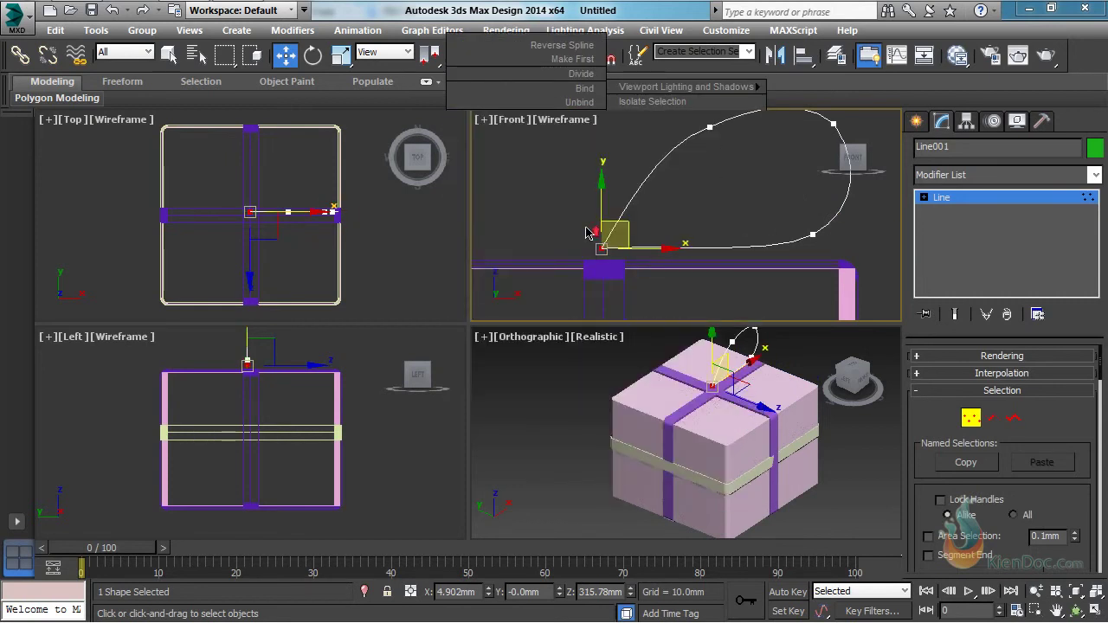
Step: Maximize the Front view and move the loop's upper-left vertex down and slightly left, adjusting its left tangent handle
scroll(685, 271, up, 2)
middle_drag(685, 271, 556, 270)
scroll(673, 276, down, 3)
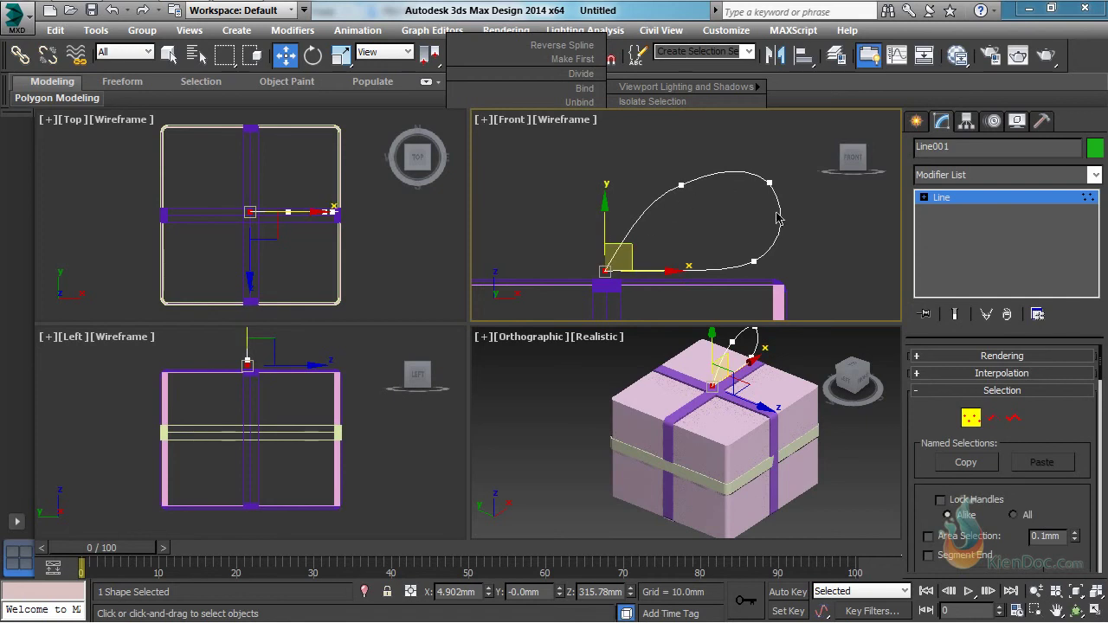
middle_drag(706, 253, 693, 225)
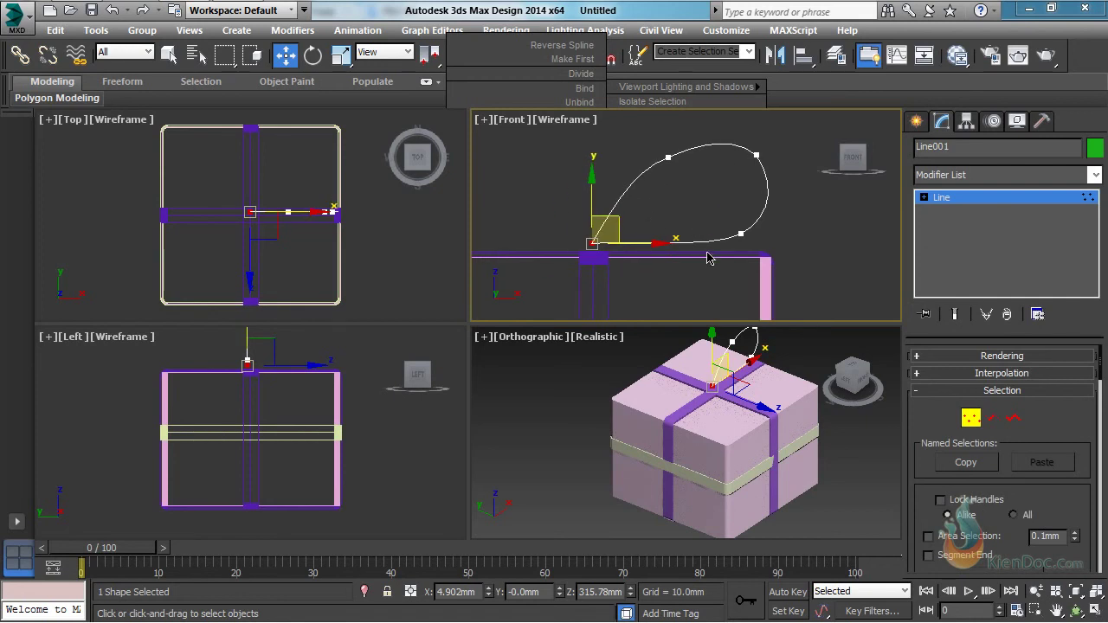
click(1075, 589)
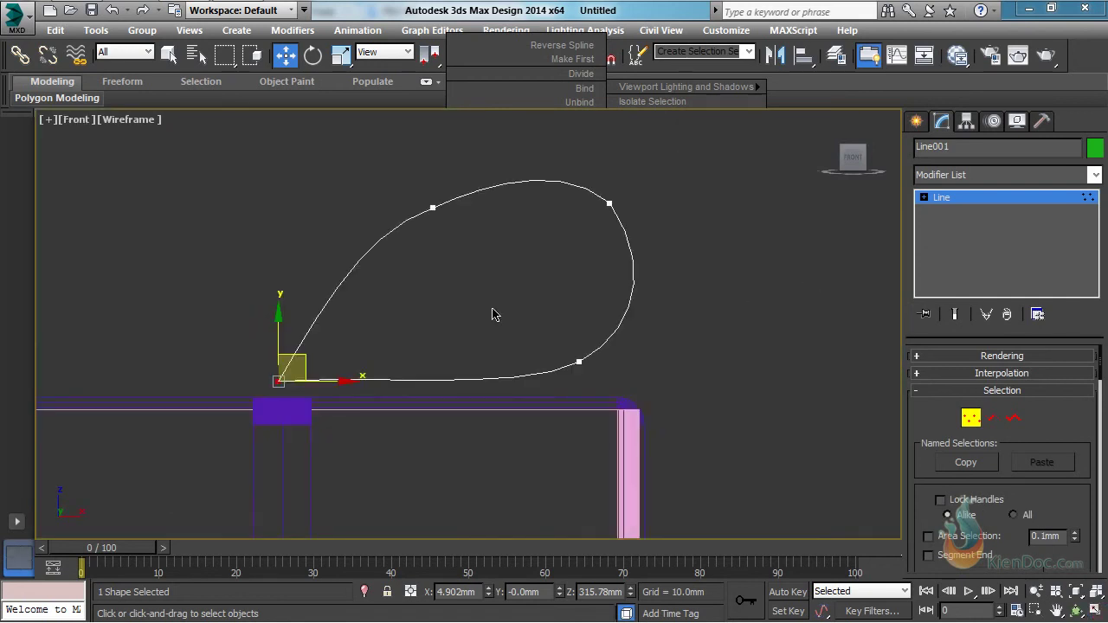
middle_drag(492, 314, 601, 316)
scroll(599, 321, down, 2)
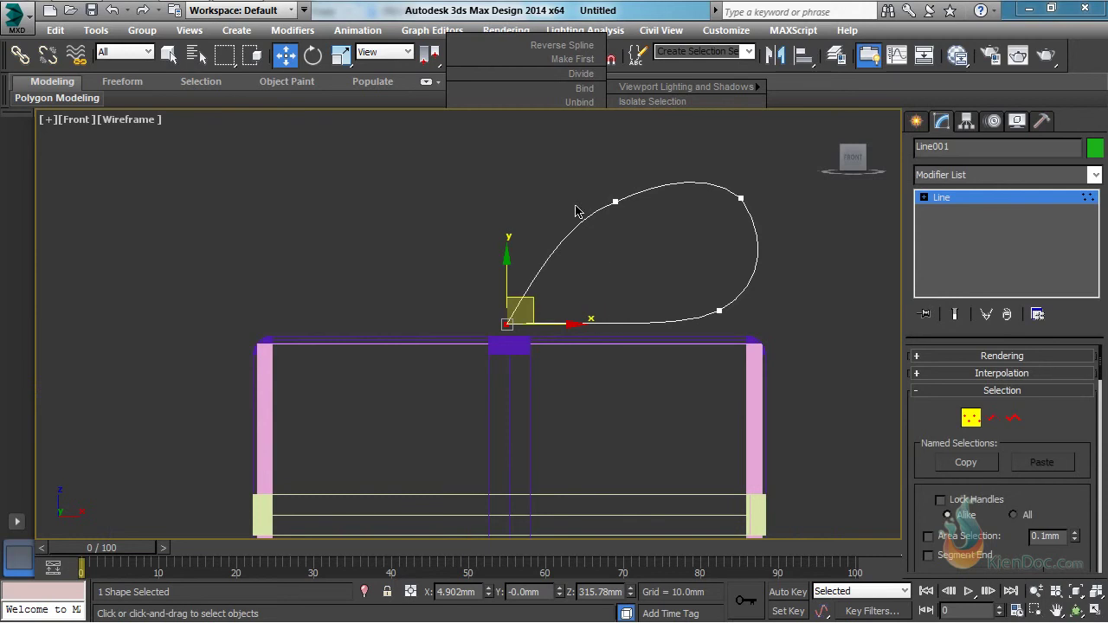
click(615, 201)
drag(573, 217, 536, 253)
drag(642, 180, 624, 215)
Step: Lower the loop's upper-right vertex to about X 191 mm, Z 396 mm, and return to the four-viewport layout with the Orthographic view active
drag(784, 177, 769, 203)
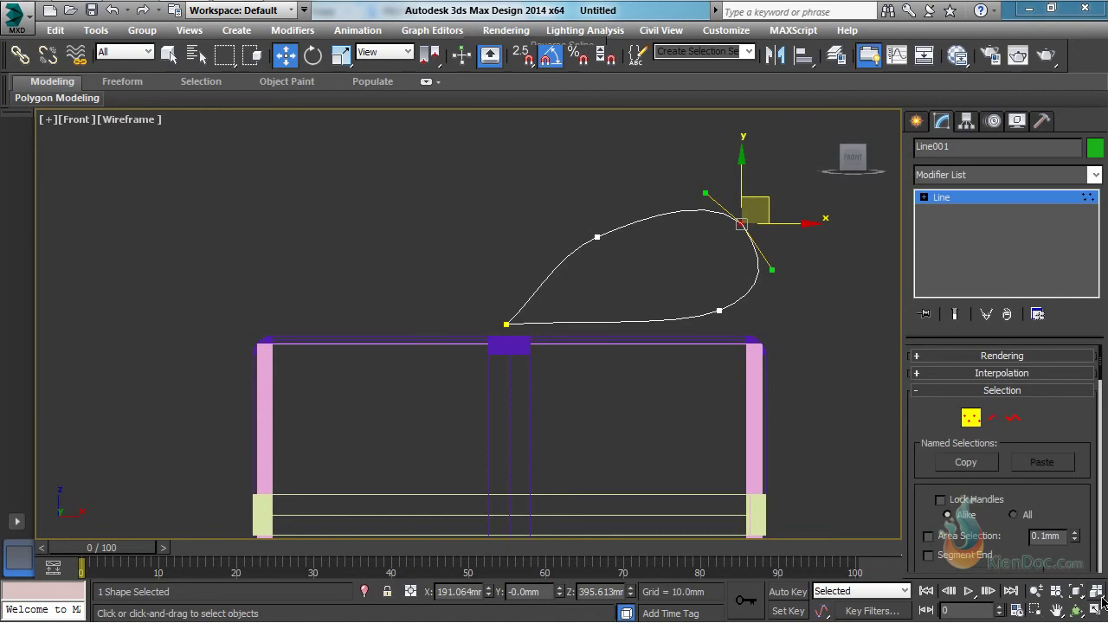
key(alt+w)
click(707, 426)
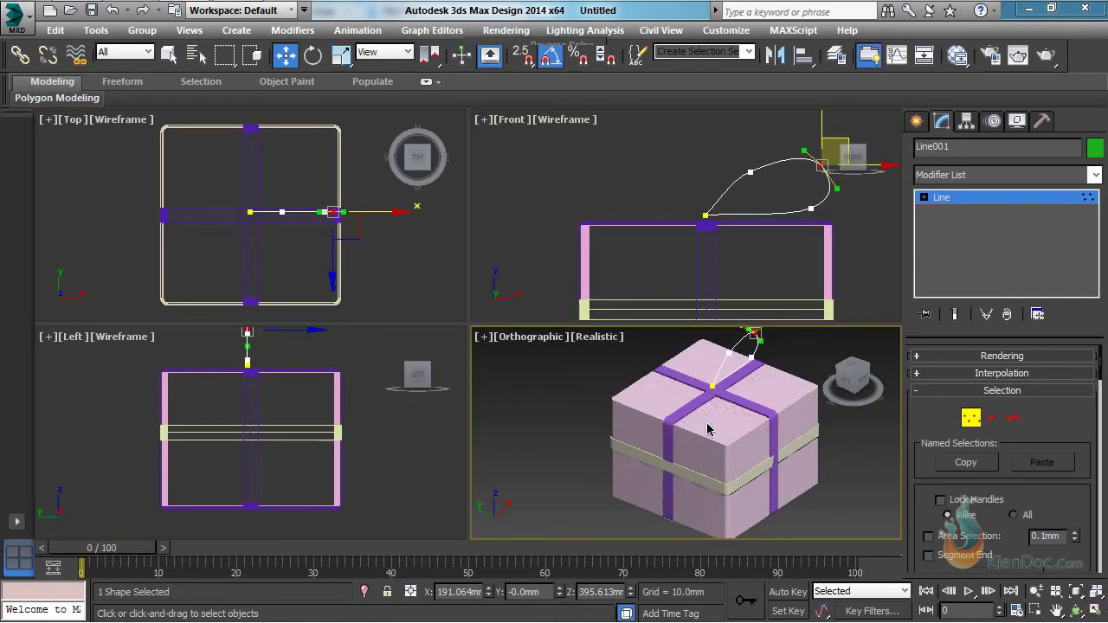
Step: Make the bow loop's spline render in the viewport as a rectangular strip about 31 mm long and 3.35 mm wide
click(1095, 613)
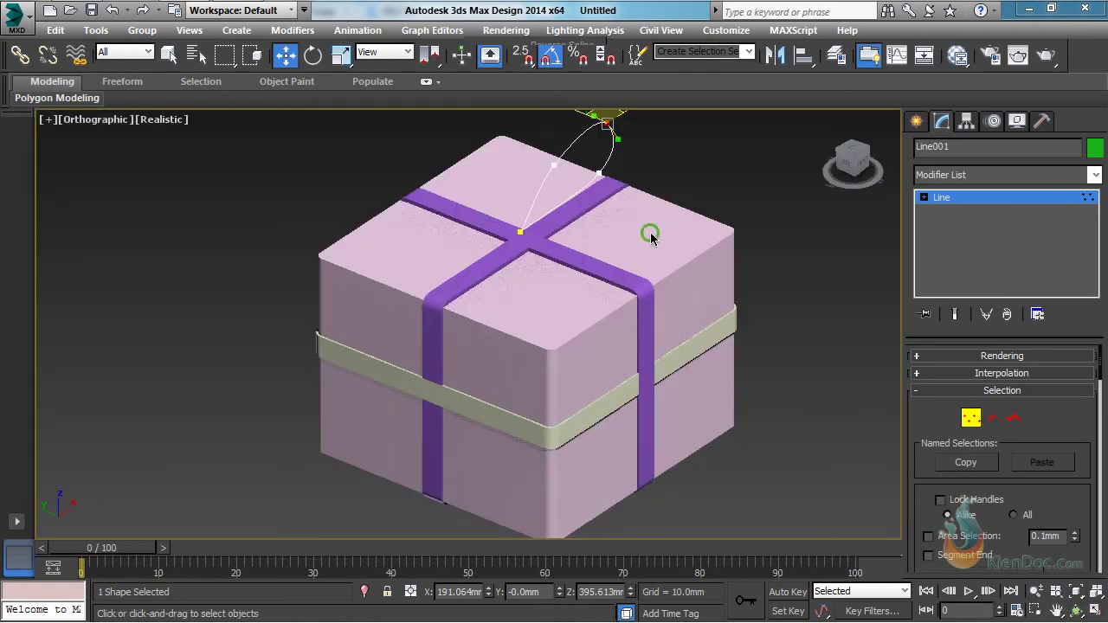
alt+middle_drag(650, 234, 646, 275)
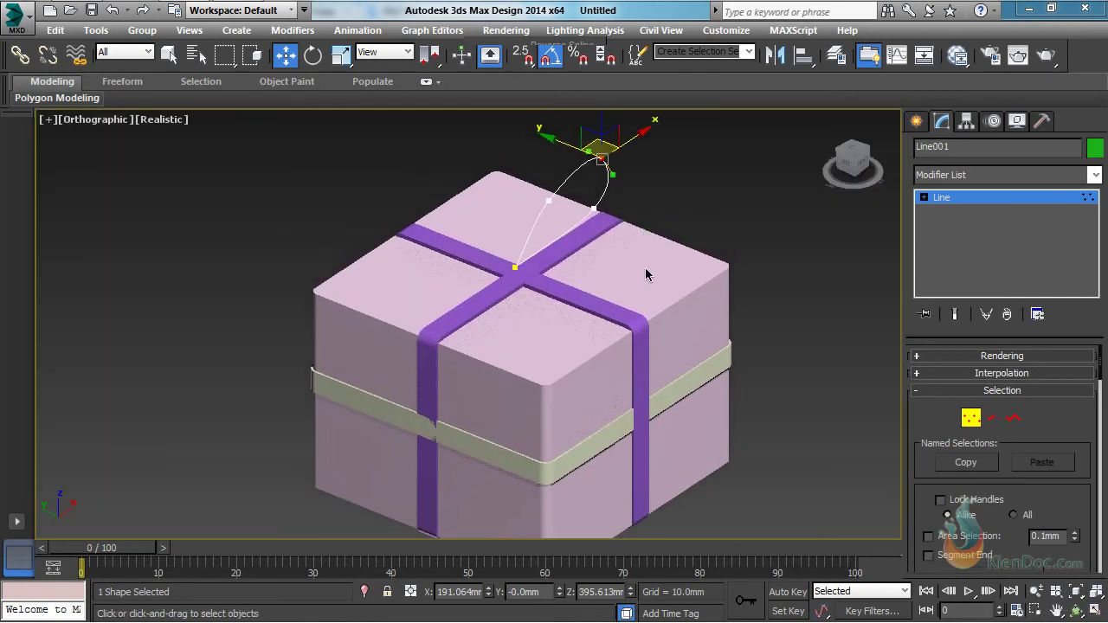
click(995, 362)
click(933, 386)
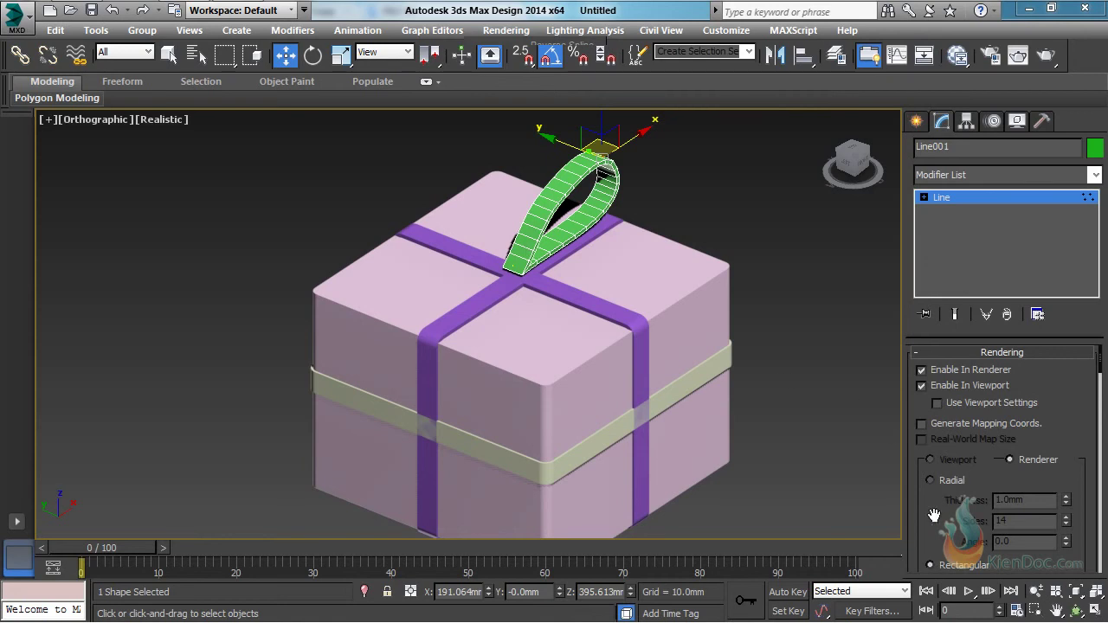
drag(934, 517, 933, 401)
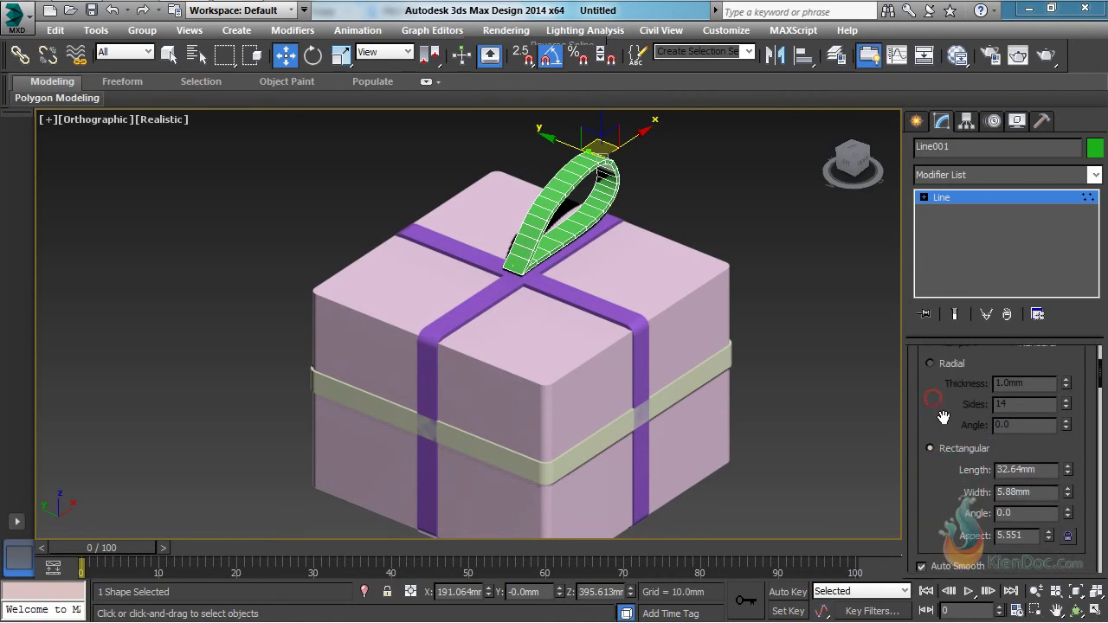
scroll(935, 403, down, 2)
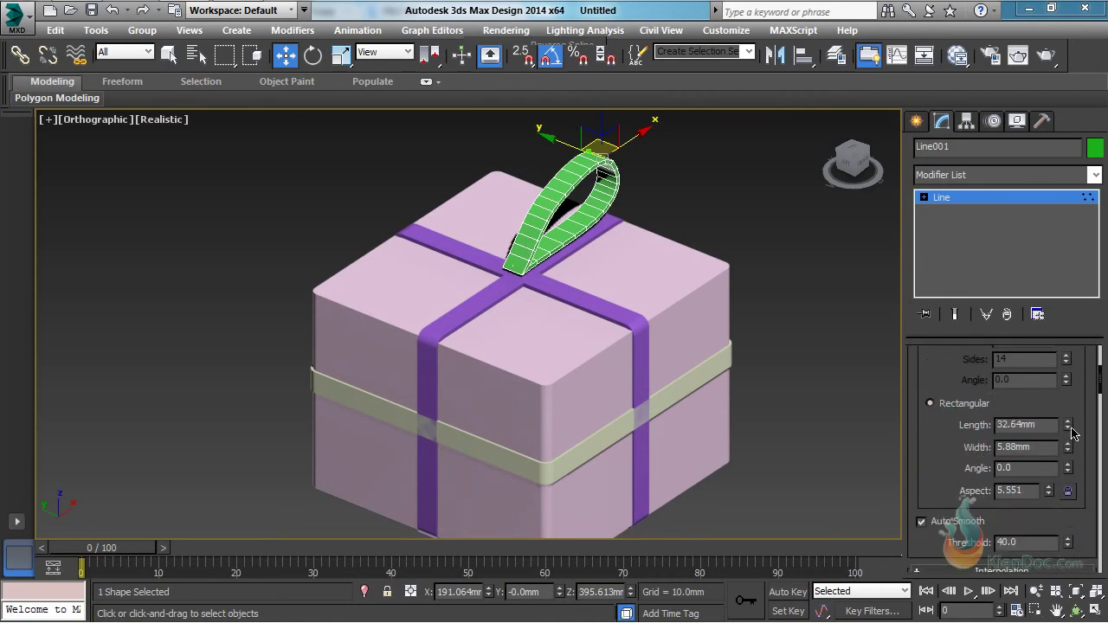
drag(1071, 433, 1083, 486)
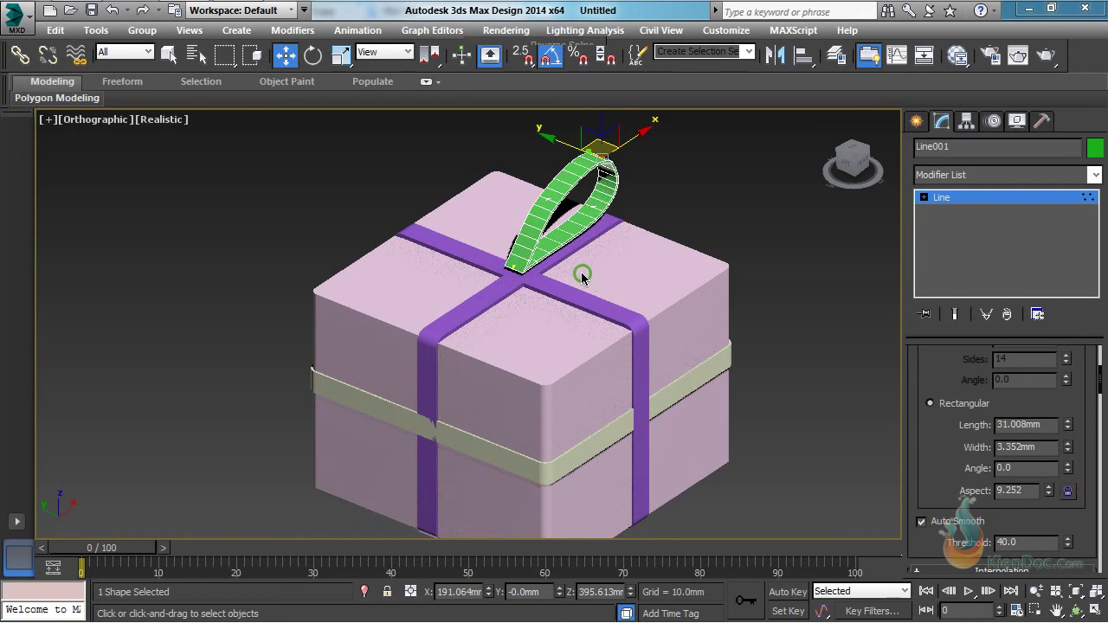
Step: In the Top view, shift the loop's outer vertex about 20 mm along negative Y and its starting end to about Y -4 mm
middle_drag(583, 275, 576, 270)
click(99, 119)
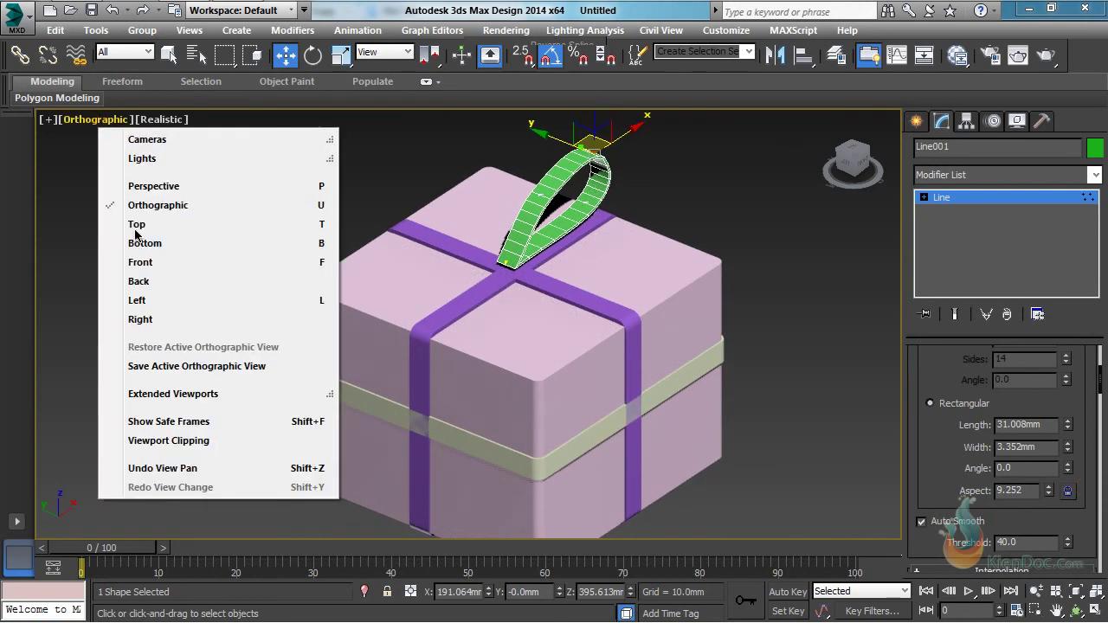
click(136, 227)
scroll(530, 244, down, 4)
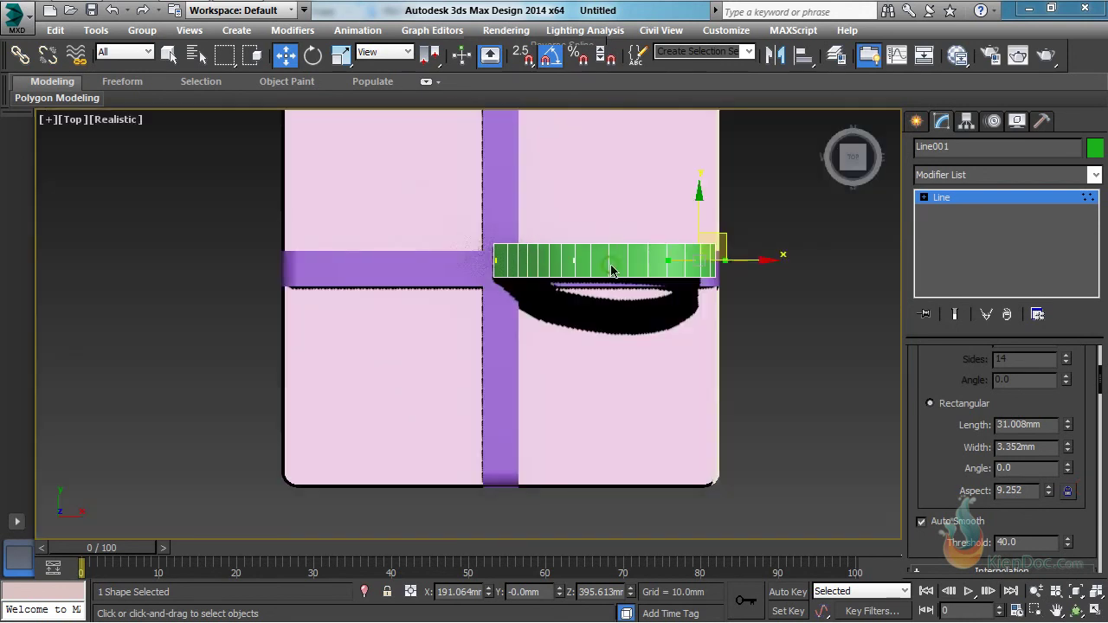
drag(666, 238, 664, 279)
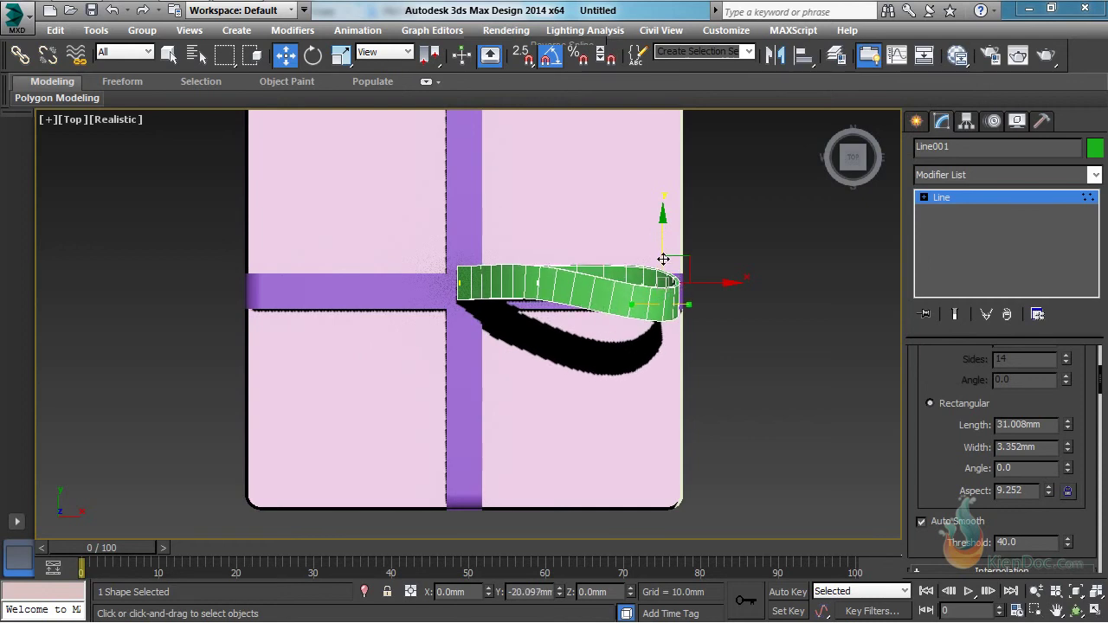
drag(482, 244, 408, 336)
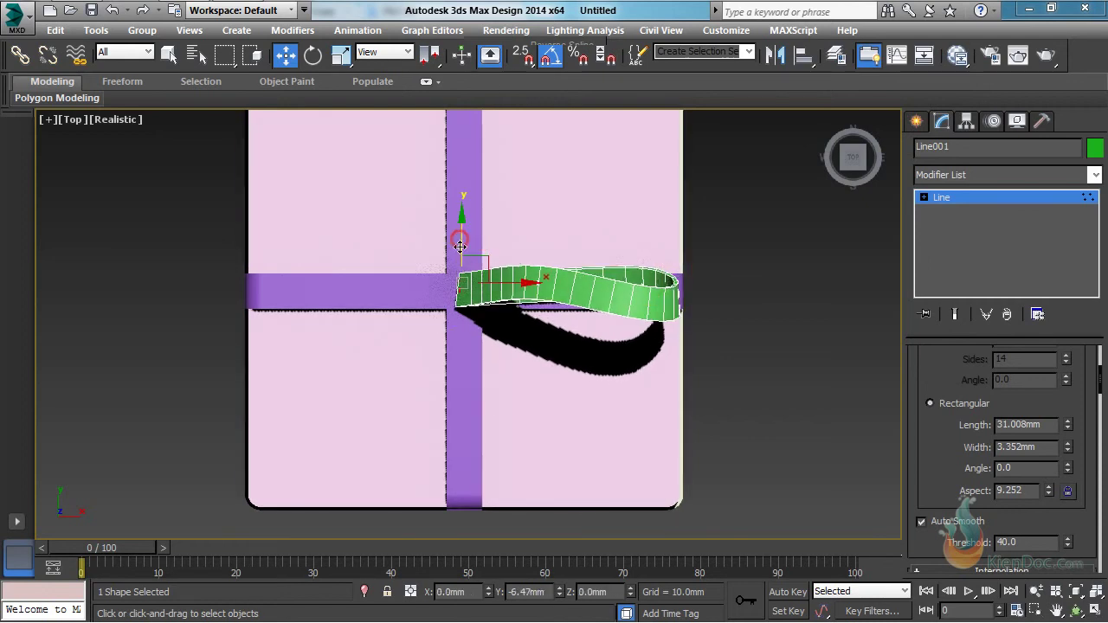
drag(461, 251, 465, 243)
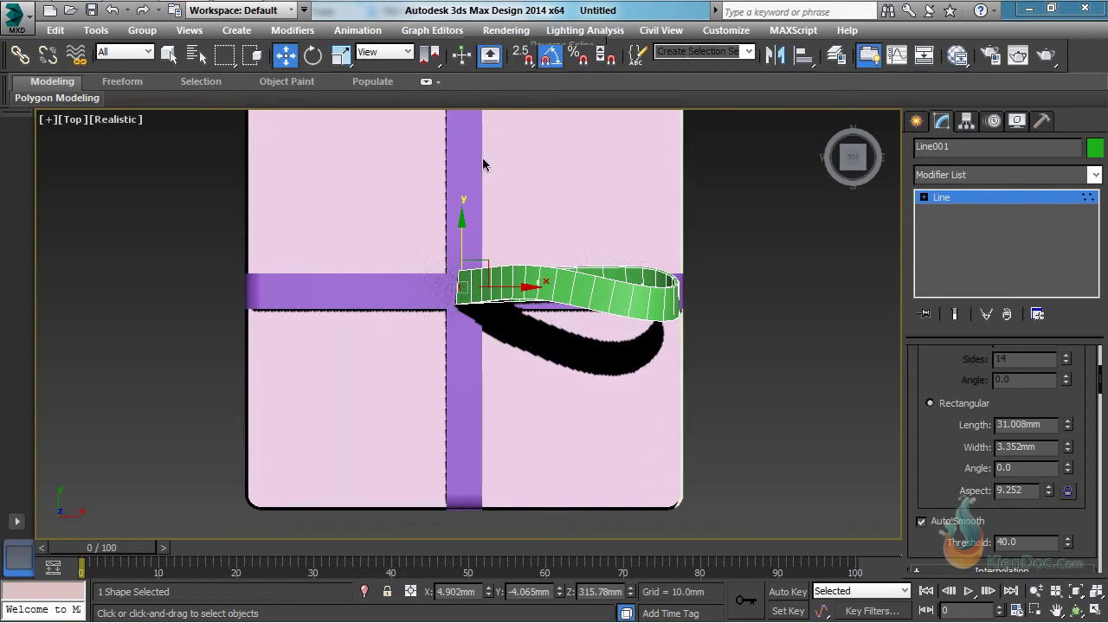
Step: Leave vertex editing and move the whole loop slightly along X to about 115.66 mm
click(921, 126)
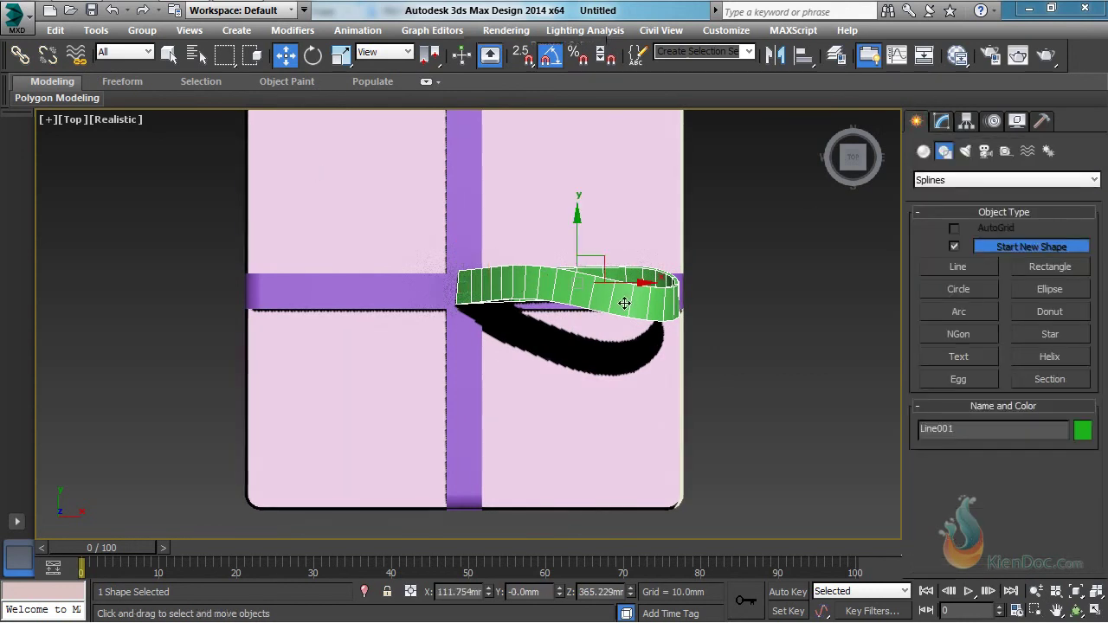
mouse_move(623, 304)
middle_down()
mouse_move(625, 329)
mouse_move(613, 287)
middle_up()
drag(657, 292, 661, 292)
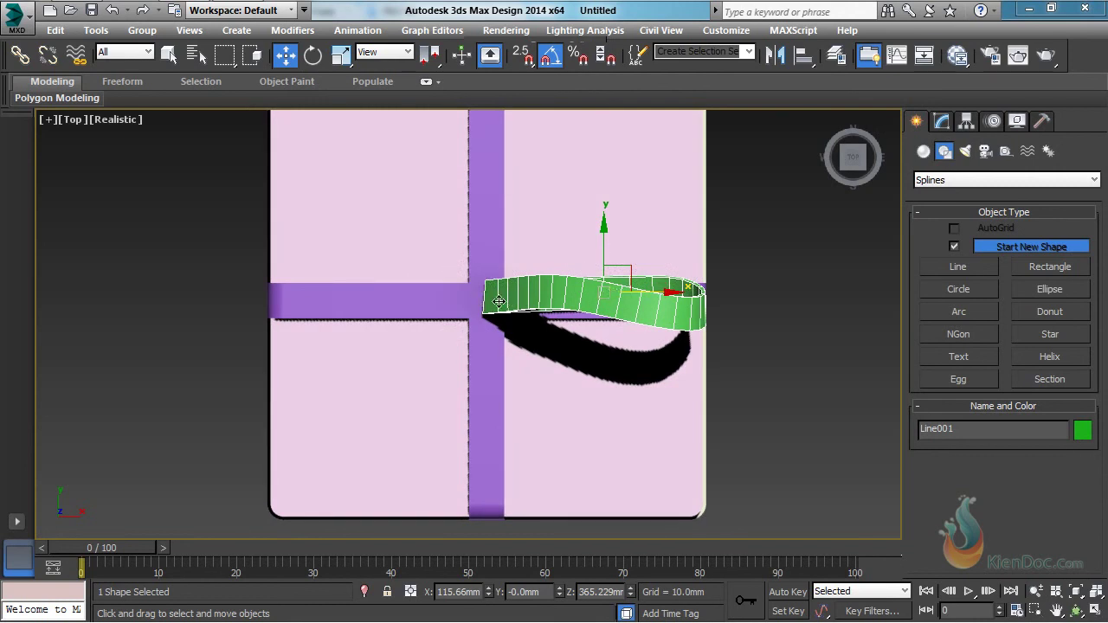
Step: Align only the loop's pivot to the center of the Rectangle003 ribbon in X and Y, using Pivot Point to Center
click(966, 121)
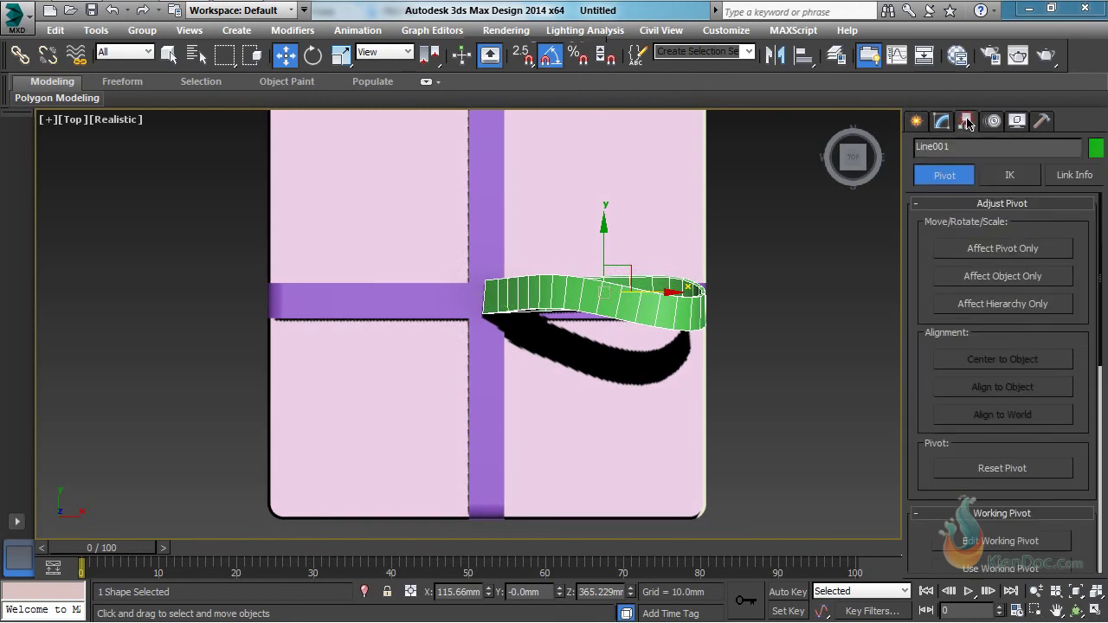
click(992, 248)
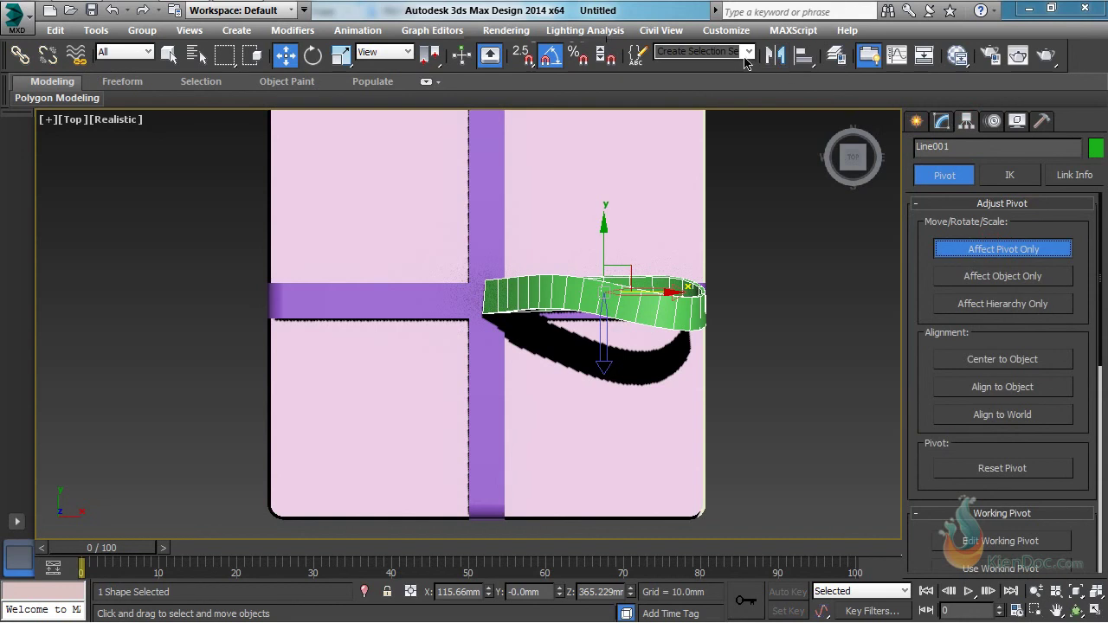
click(803, 54)
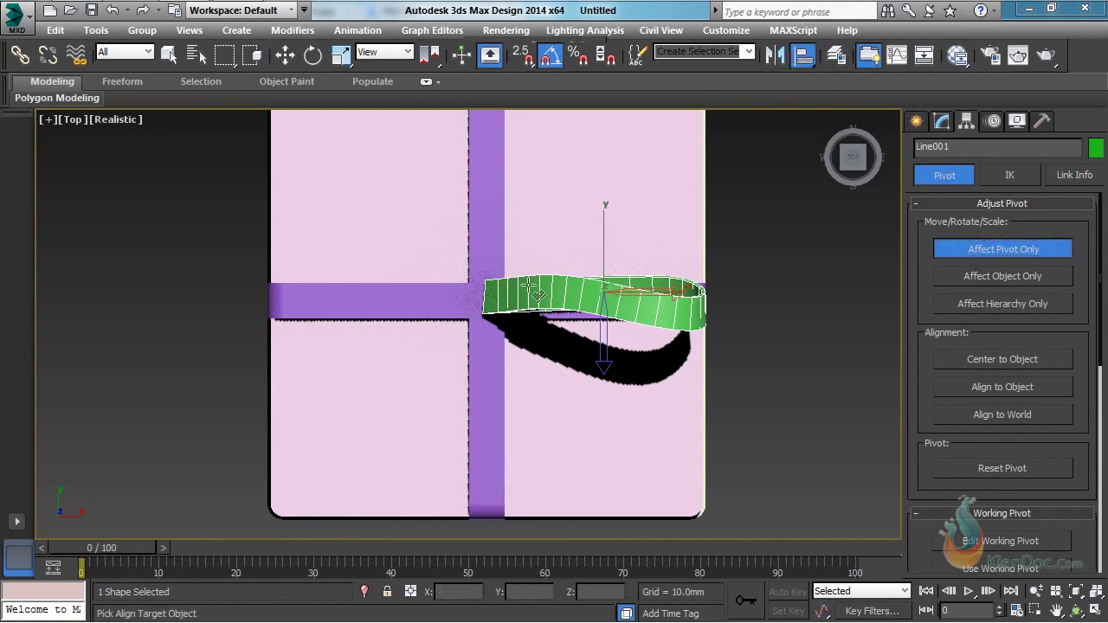
click(428, 303)
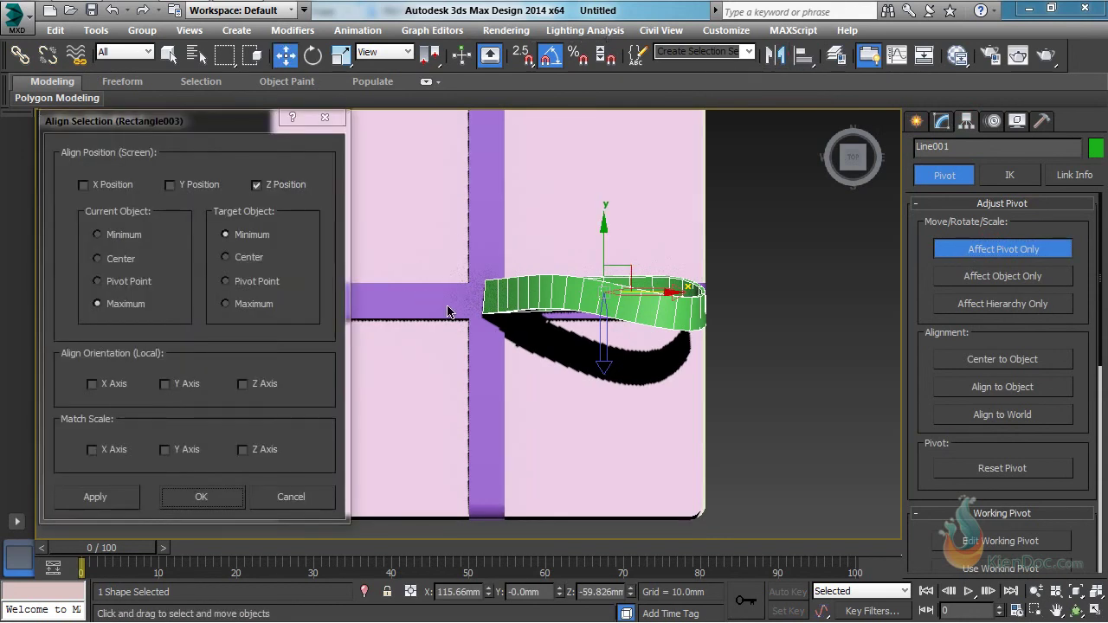
click(256, 185)
click(169, 185)
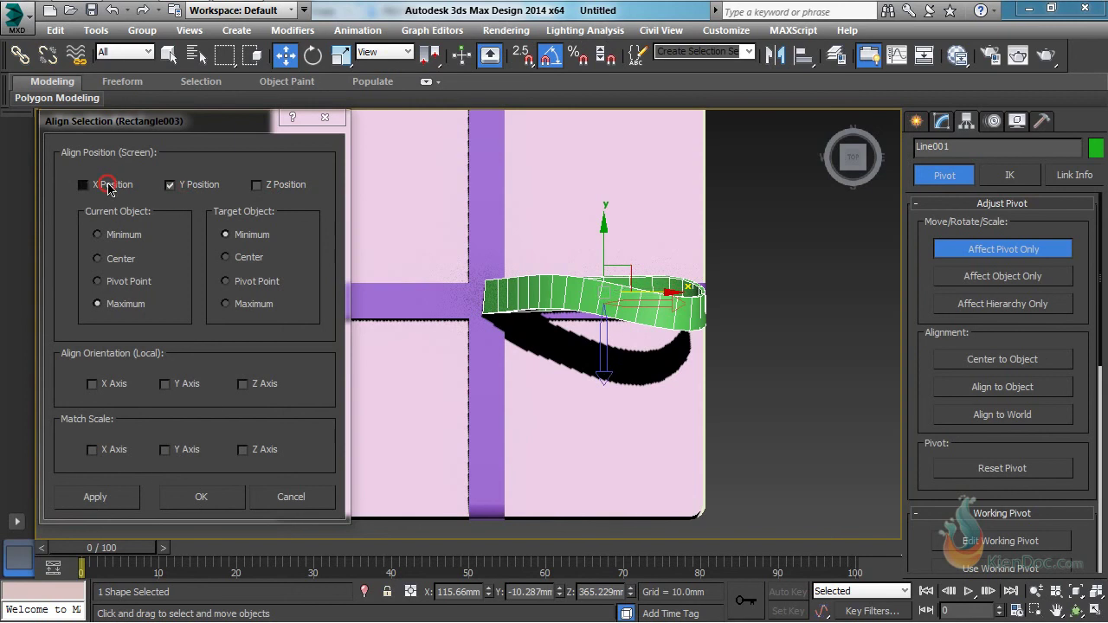
click(83, 185)
click(115, 259)
click(116, 282)
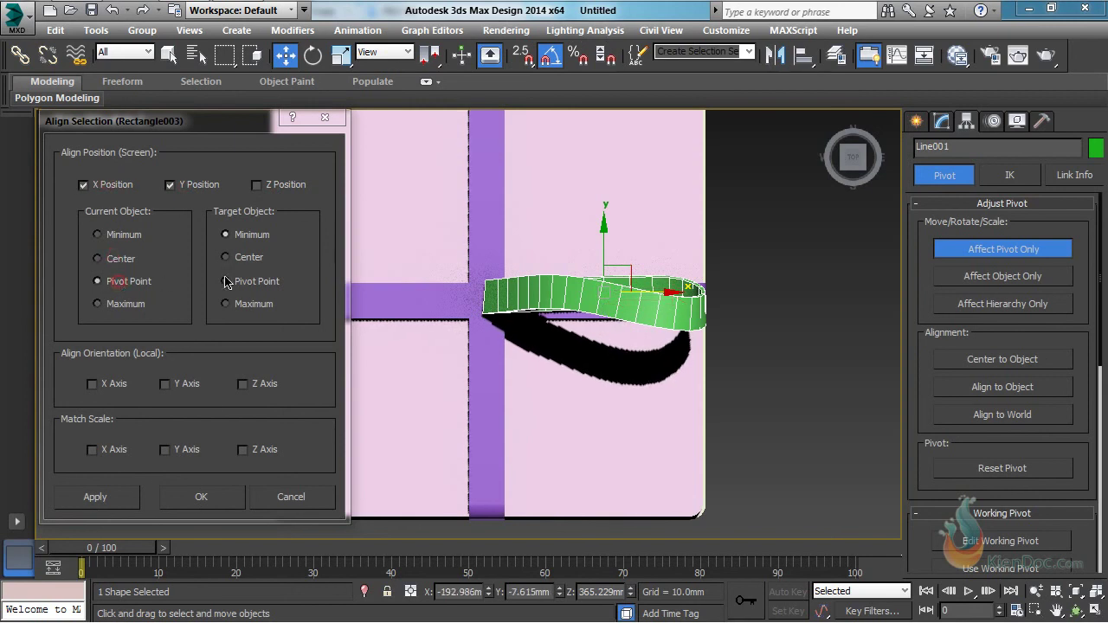
click(241, 262)
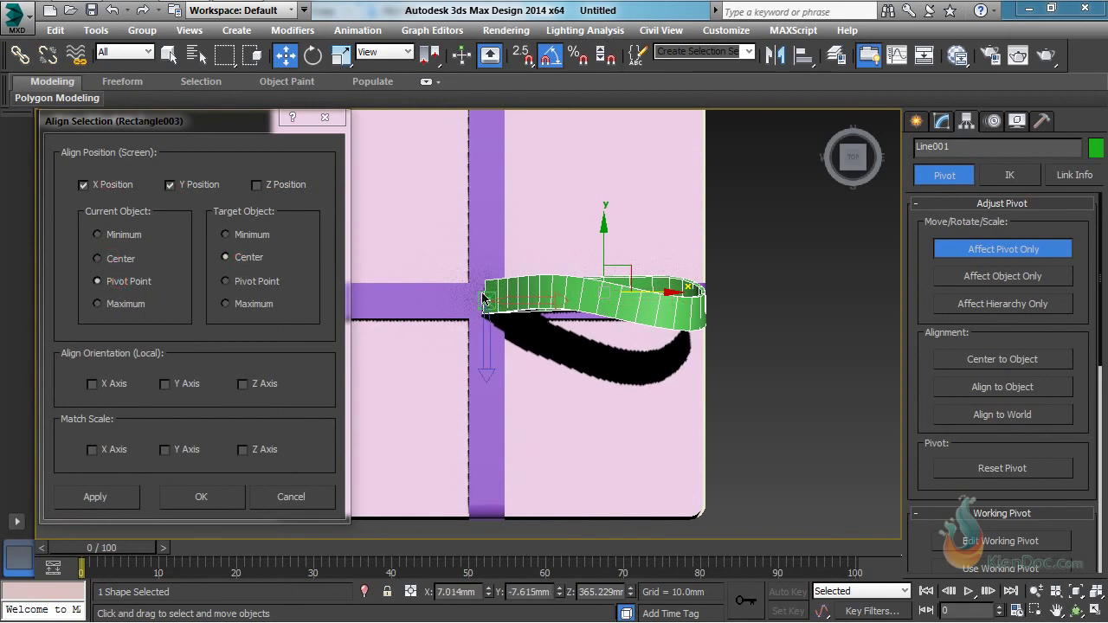
click(203, 500)
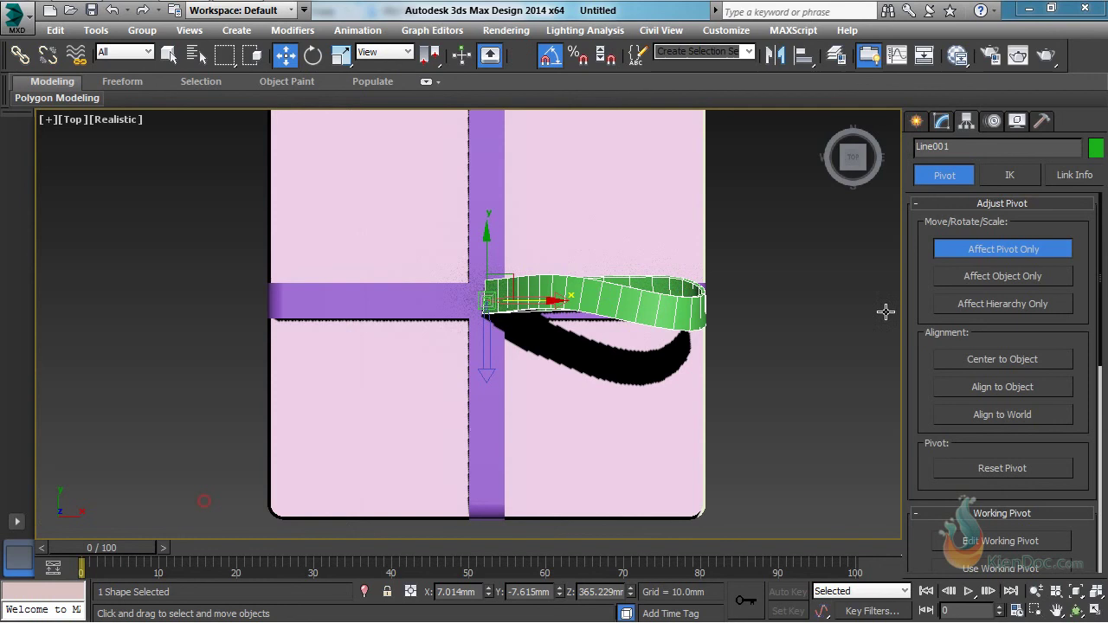
click(1000, 251)
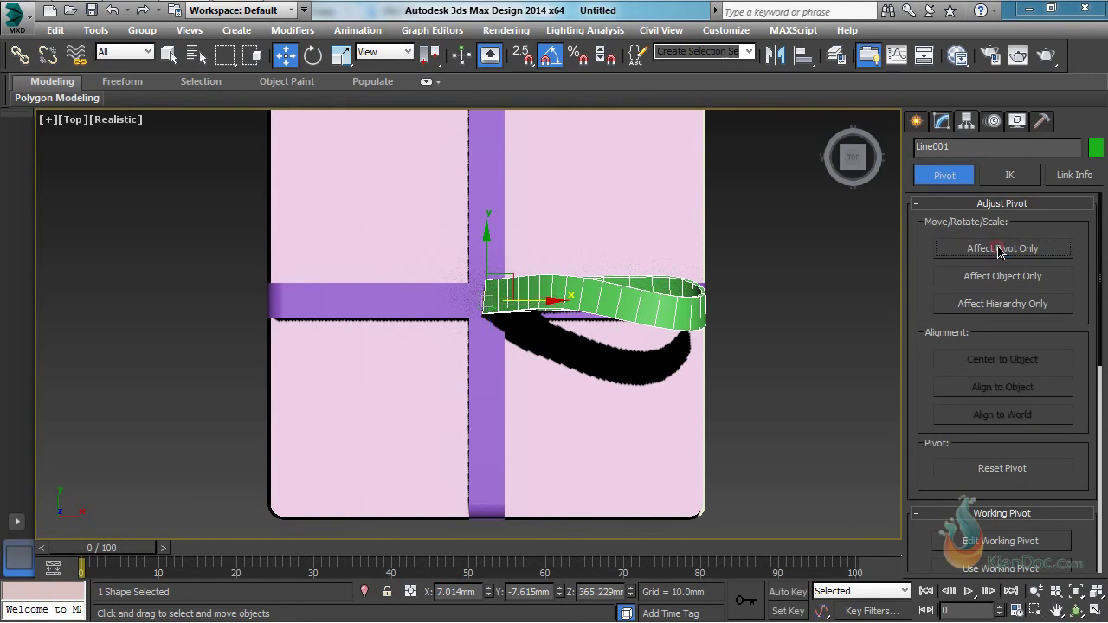
Step: Switch to the Rotate tool and set the angle snap increment to 30 degrees
click(313, 54)
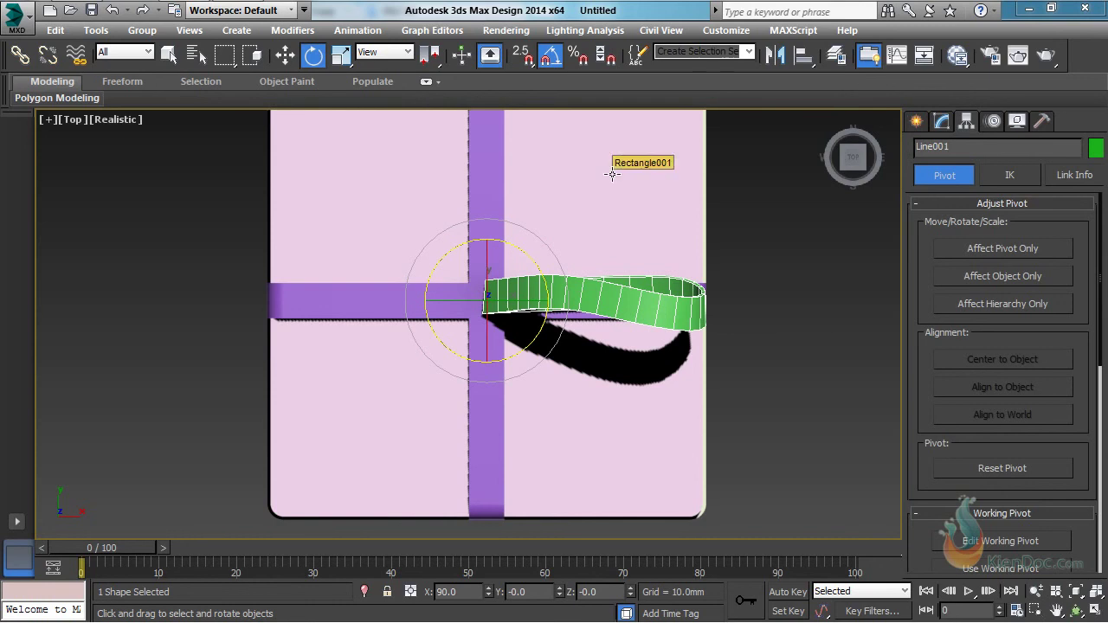
right_click(551, 62)
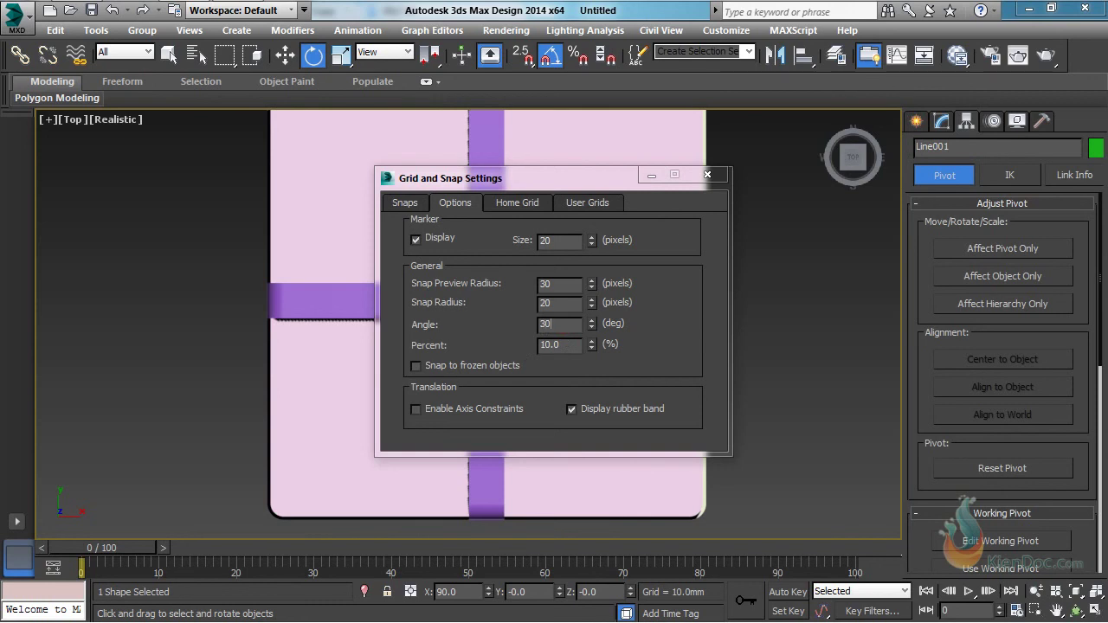
click(706, 174)
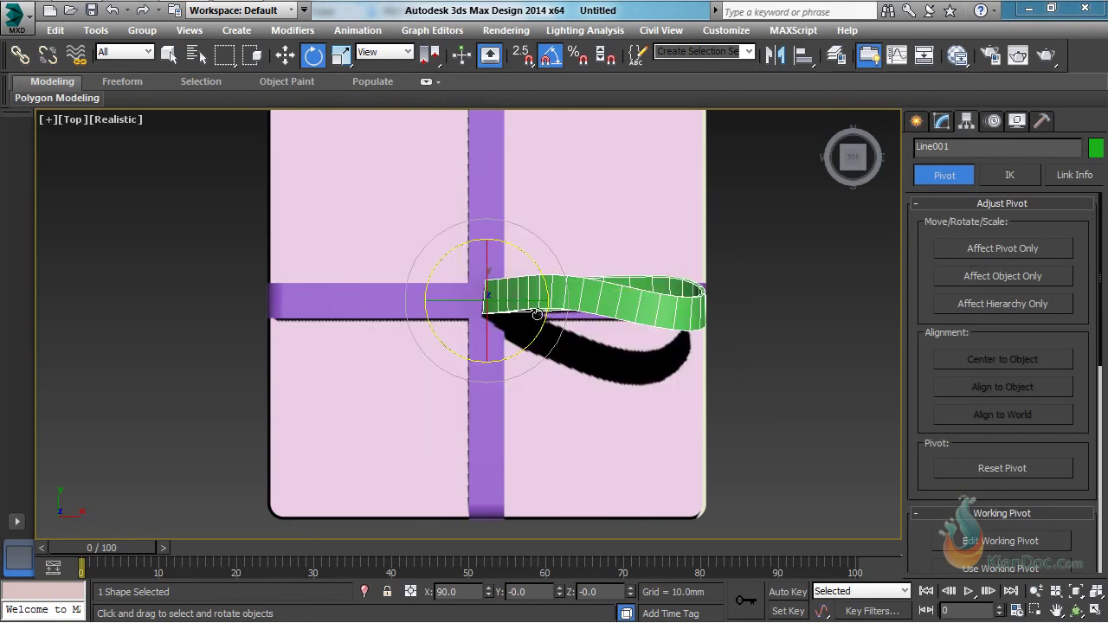
Step: Clone the loop by rotating it 60 degrees about Z, with enough copies to complete a six-loop bow around the ribbon crossing
mouse_move(543, 279)
shift+mouse_down()
mouse_move(532, 256)
mouse_move(542, 272)
shift+mouse_up()
drag(570, 199, 874, 211)
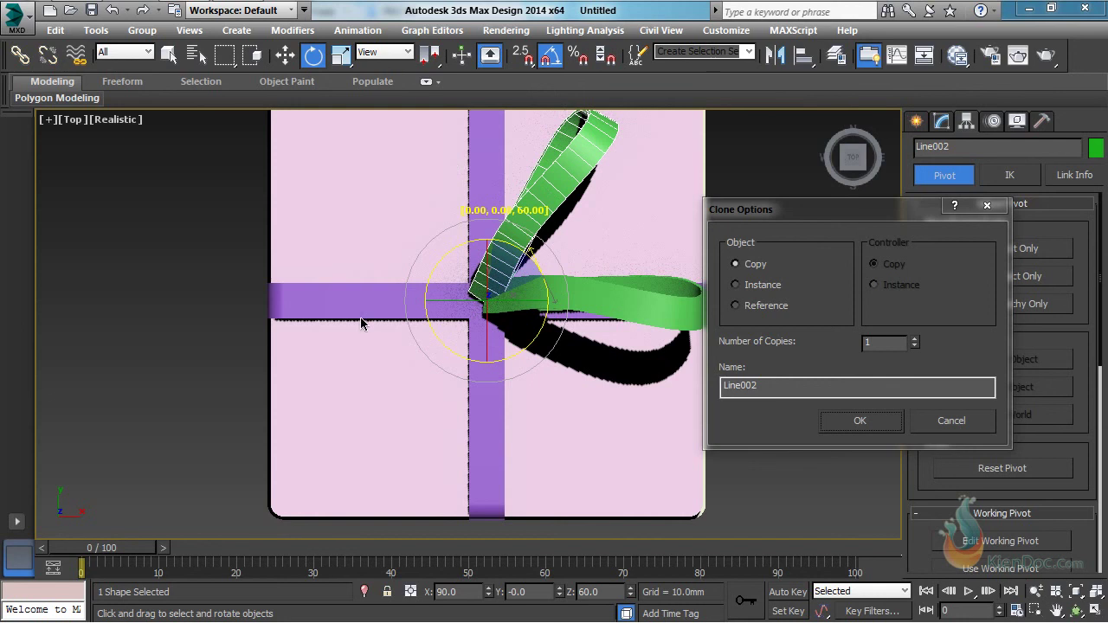
double_click(879, 341)
click(856, 423)
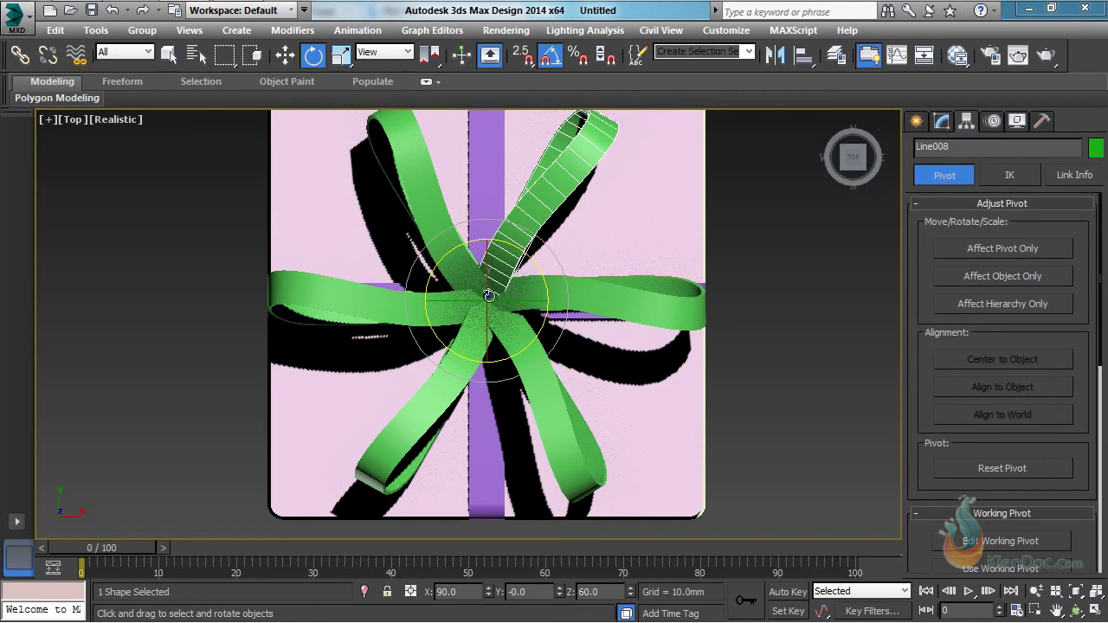
Step: Examine the bow on top of the box from several angles and distances
middle_drag(489, 296, 580, 193)
scroll(517, 283, down, 6)
scroll(589, 269, up, 3)
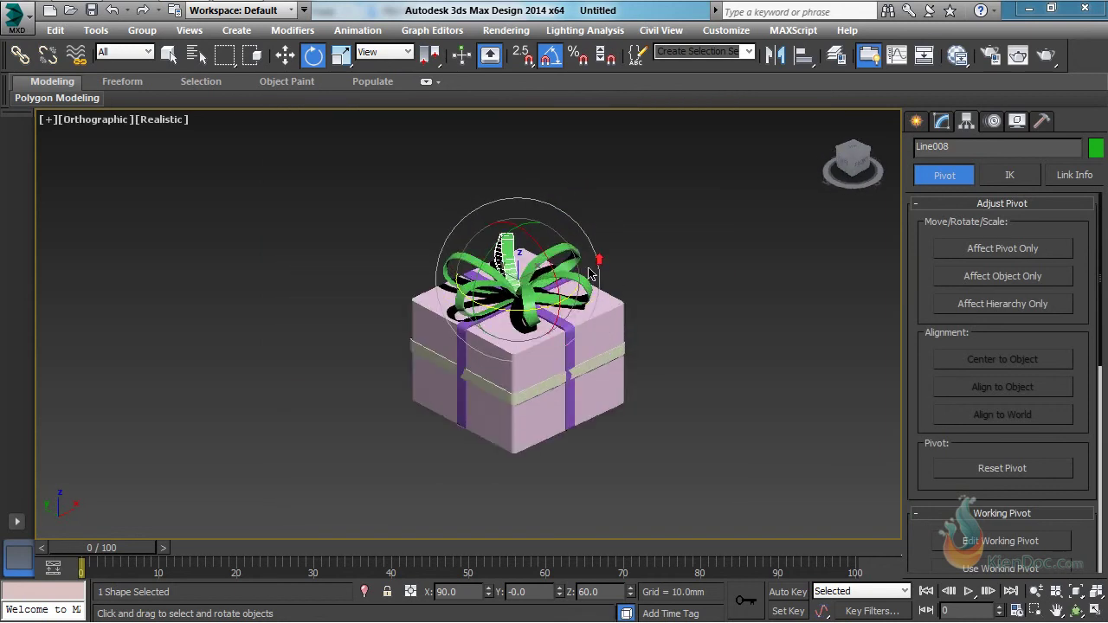
scroll(522, 278, up, 4)
alt+middle_drag(542, 287, 378, 284)
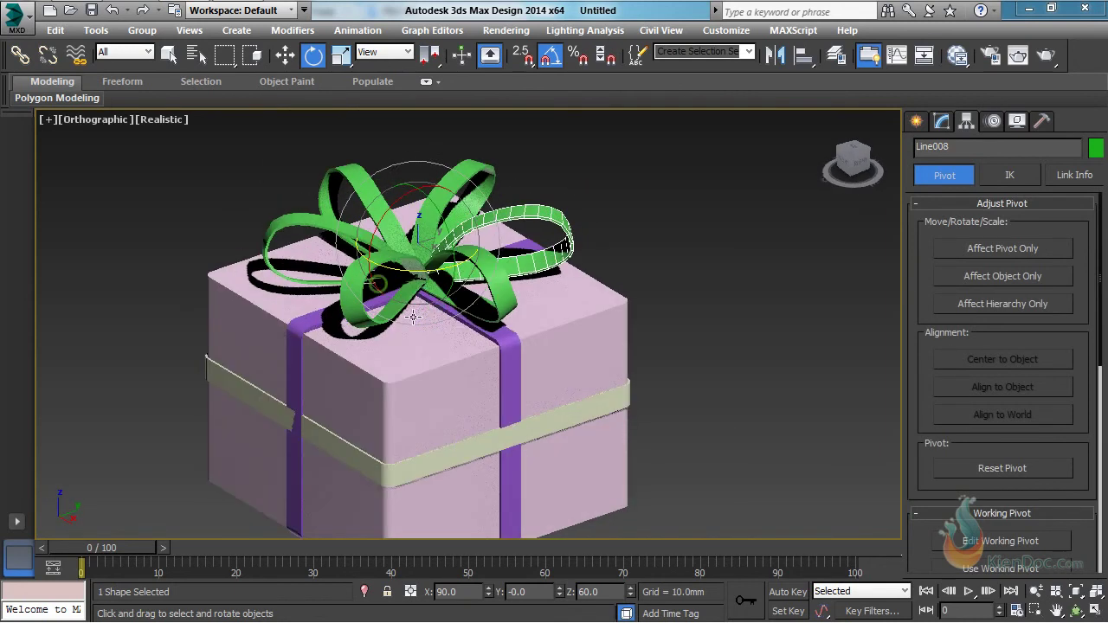
middle_drag(441, 318, 430, 257)
scroll(474, 272, down, 4)
scroll(433, 258, up, 4)
middle_drag(537, 302, 533, 269)
scroll(546, 270, down, 3)
alt+middle_drag(604, 292, 537, 289)
Step: Change the box's object color from pink to dark red
click(506, 290)
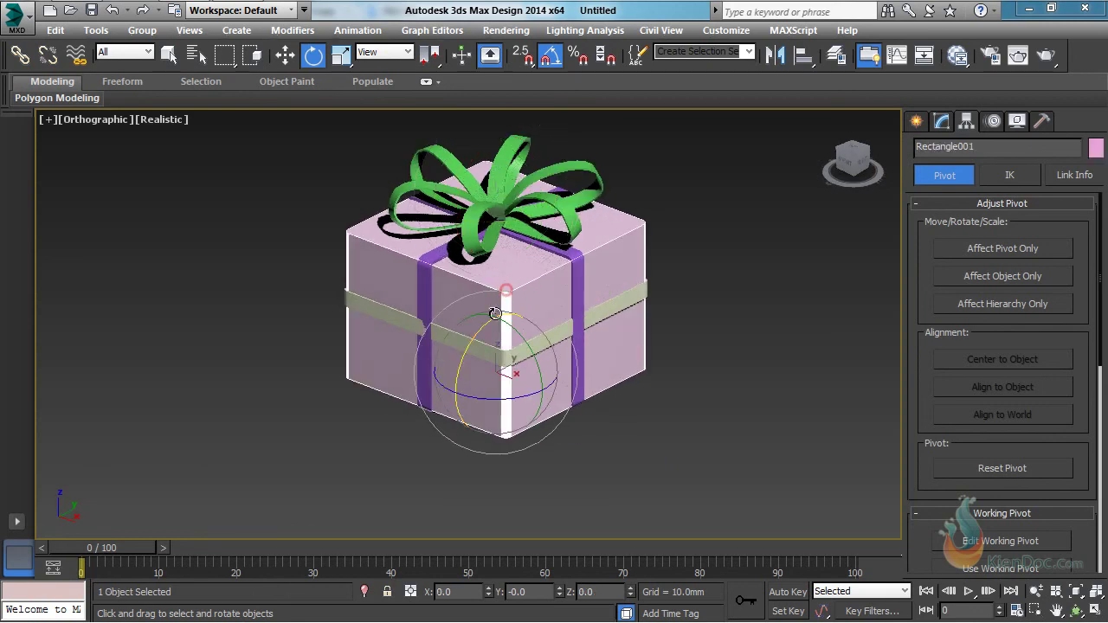
click(1095, 149)
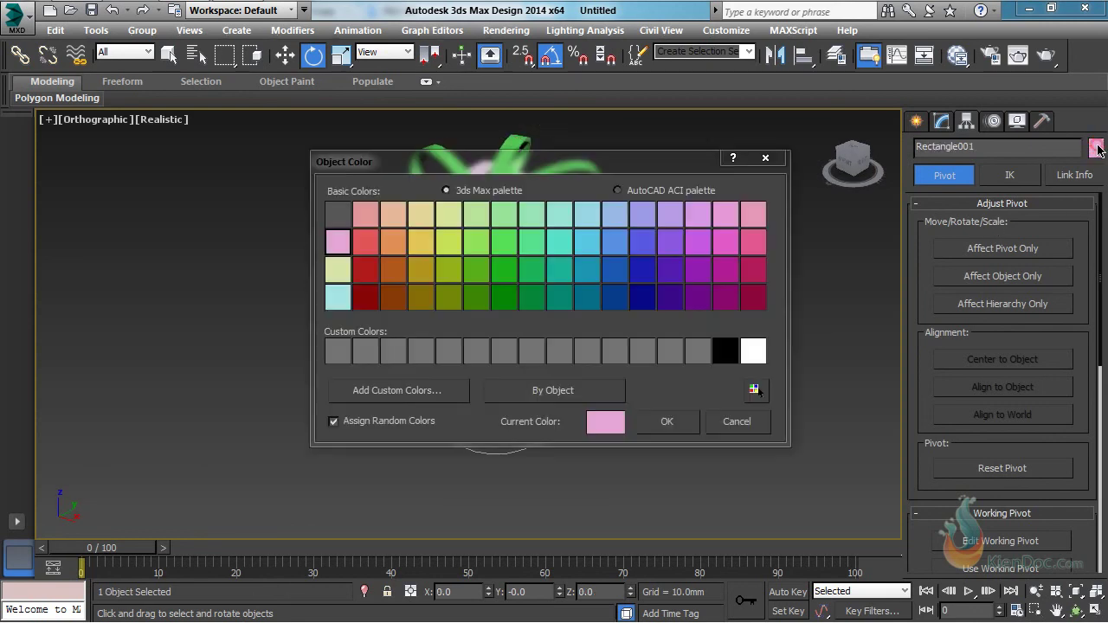
click(365, 269)
click(666, 421)
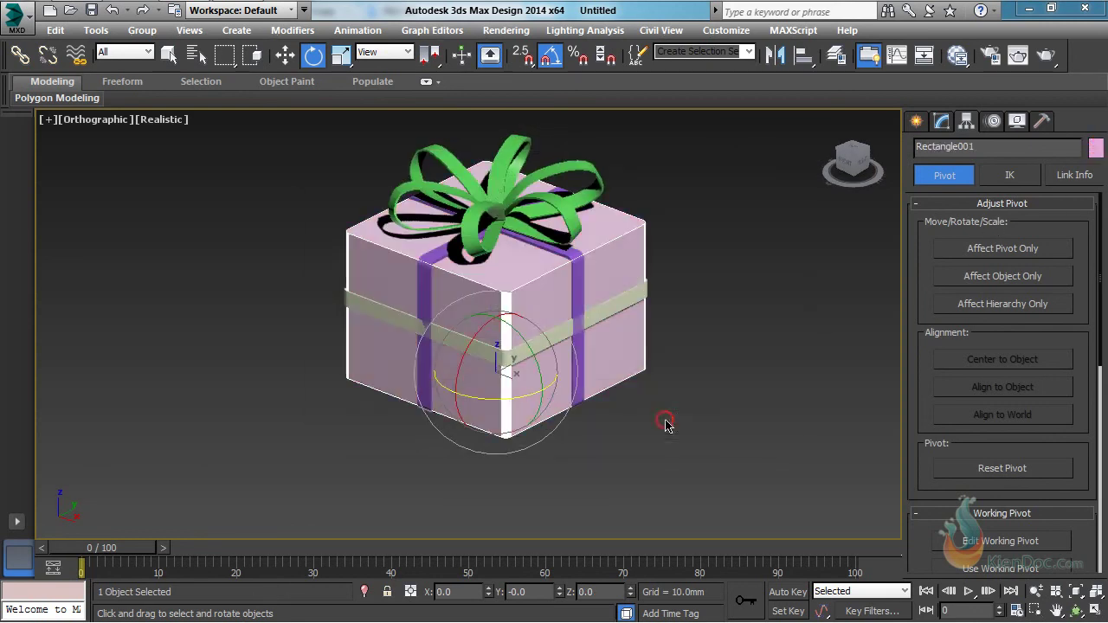
Step: Inspect the red box with its bow from a three-quarter angle and clear the selection
middle_drag(507, 258, 546, 280)
scroll(486, 295, up, 1)
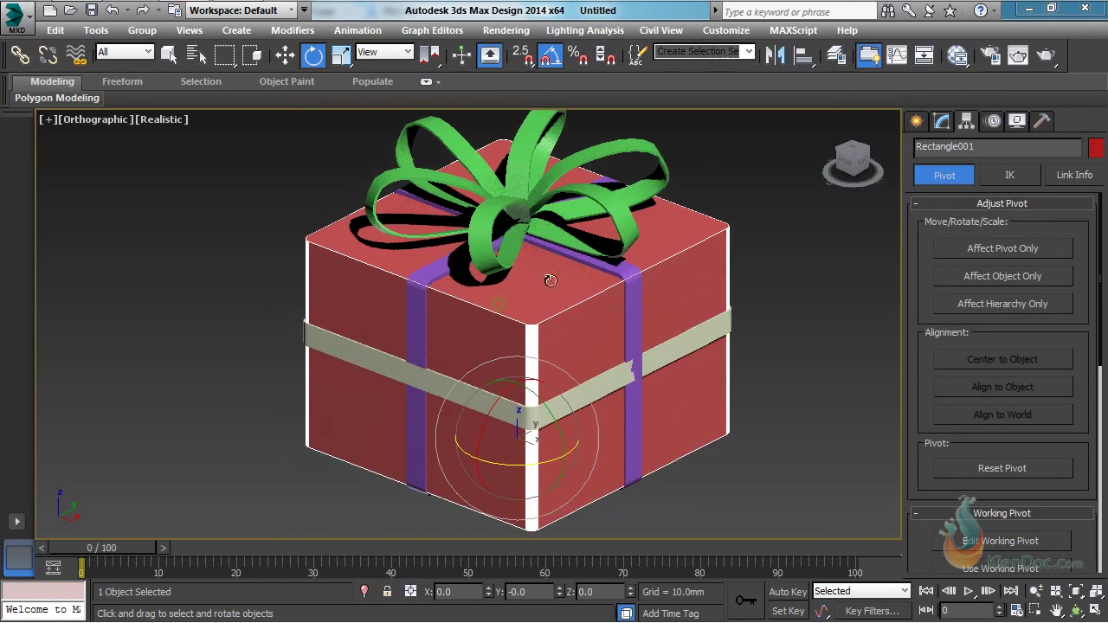
scroll(559, 282, down, 1)
alt+middle_drag(614, 310, 679, 281)
click(1035, 592)
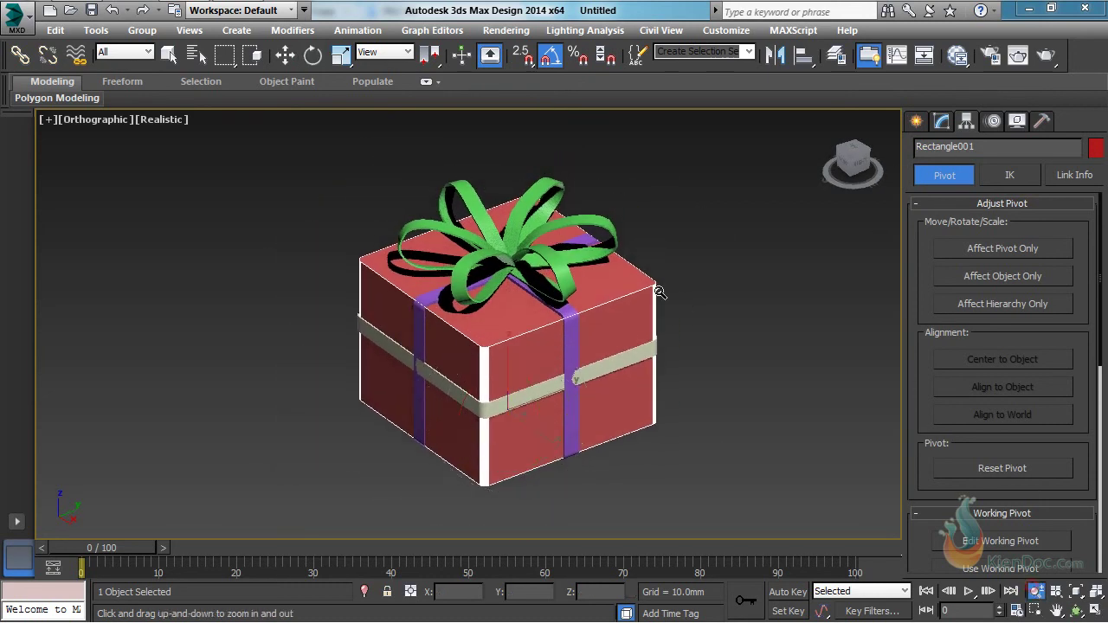
drag(629, 289, 622, 269)
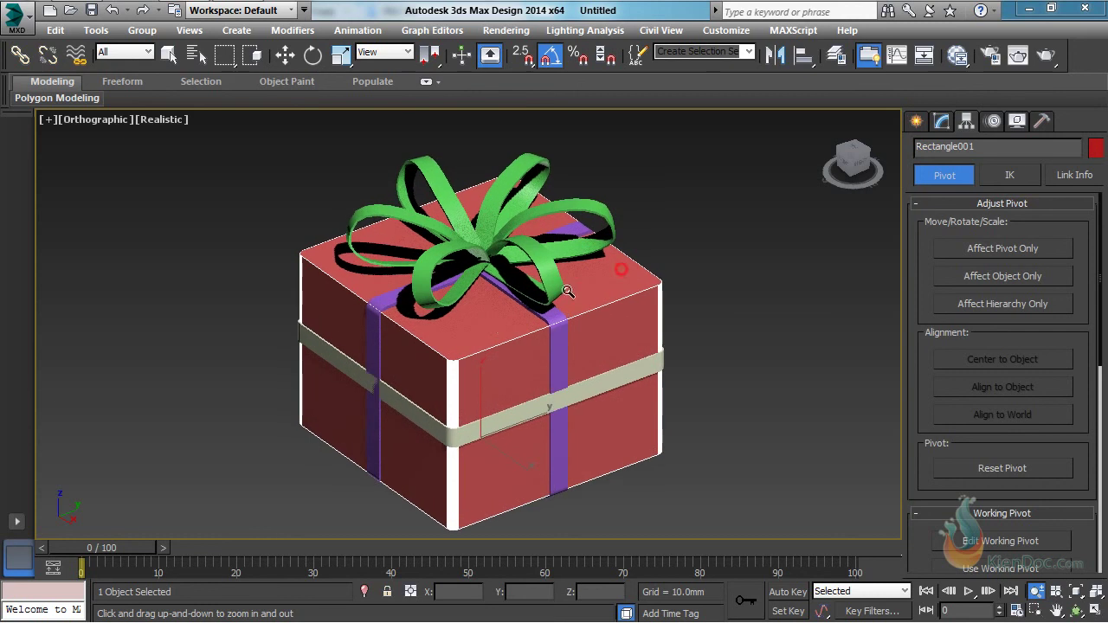
middle_drag(497, 325, 494, 315)
right_click(681, 272)
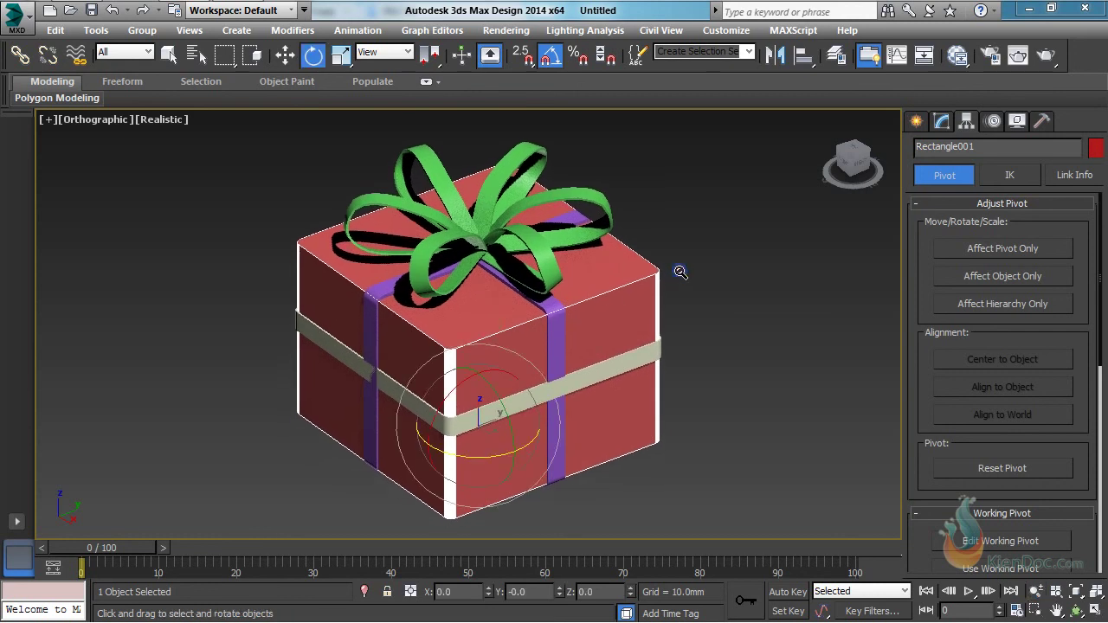
click(759, 453)
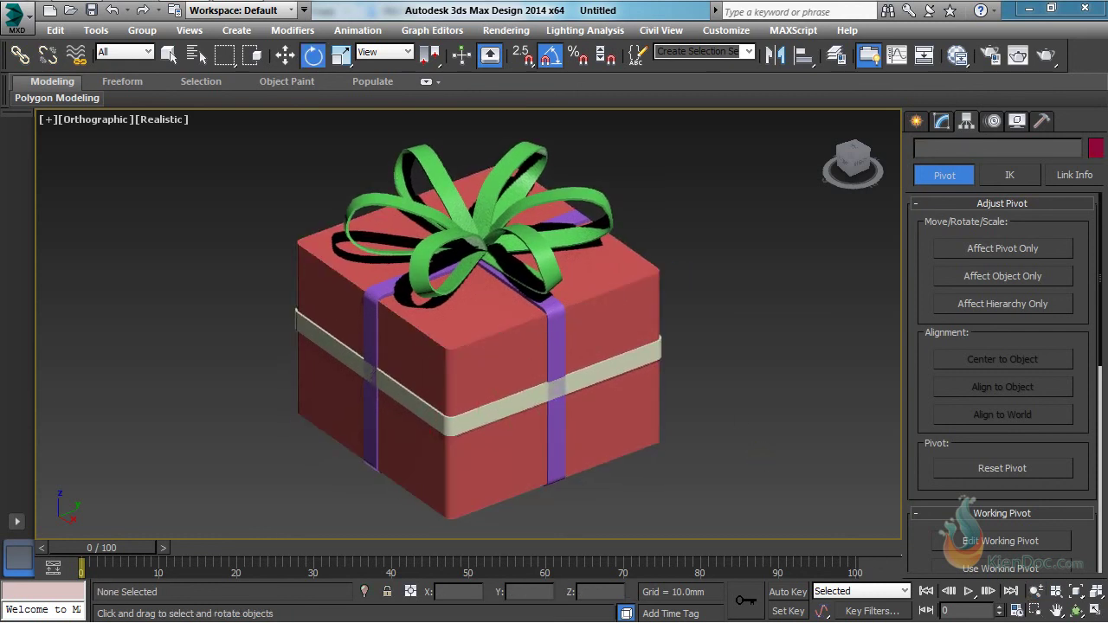